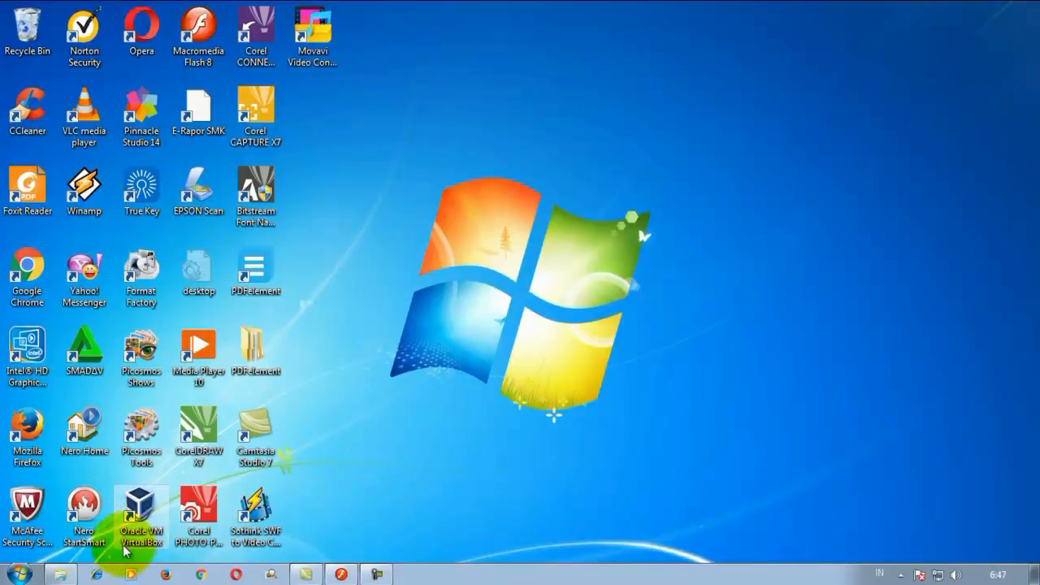
- Play the finished sample animation FrameByframe 2 from the ANIMASI 2D folder, and close the player
{"action": "left_click", "coordinate": [59, 575]}
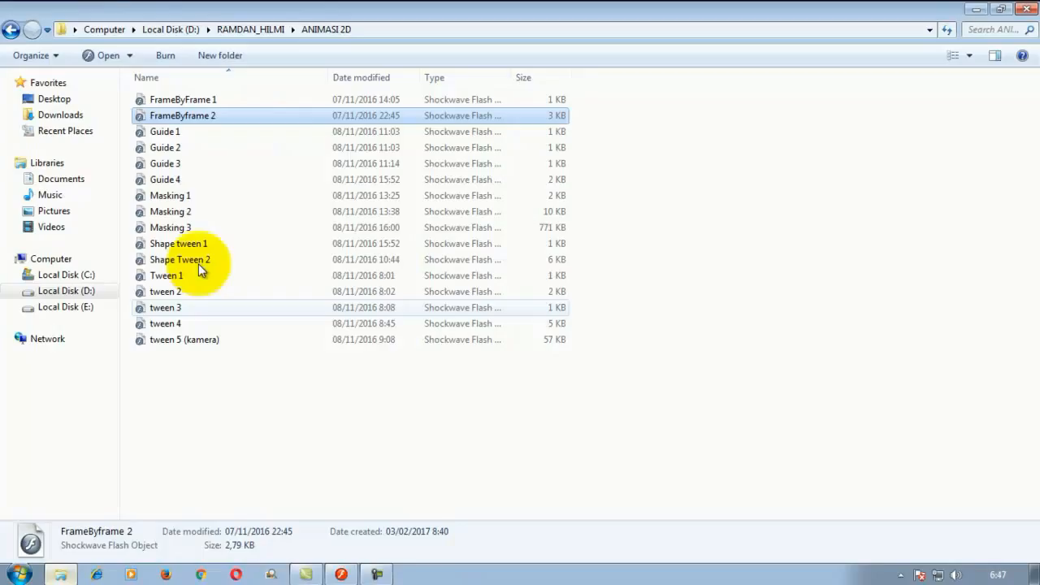
{"action": "double_click", "coordinate": [175, 117]}
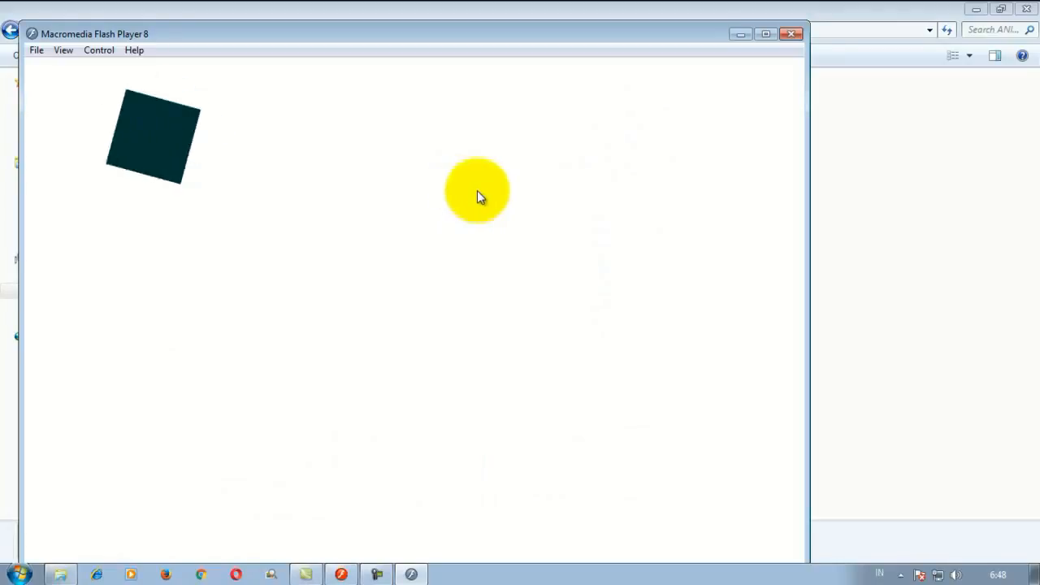
{"action": "left_click", "coordinate": [792, 34]}
- Switch to Macromedia Flash and create a new document sized 1024 × 768 px with a frame rate of 25 fps
{"action": "left_click", "coordinate": [342, 574]}
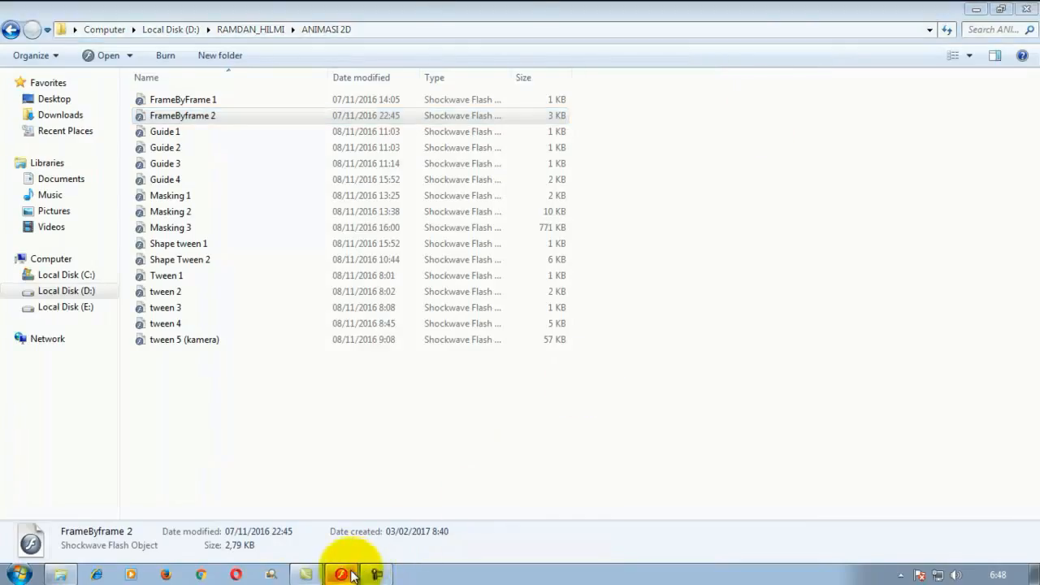
{"action": "left_click", "coordinate": [428, 199]}
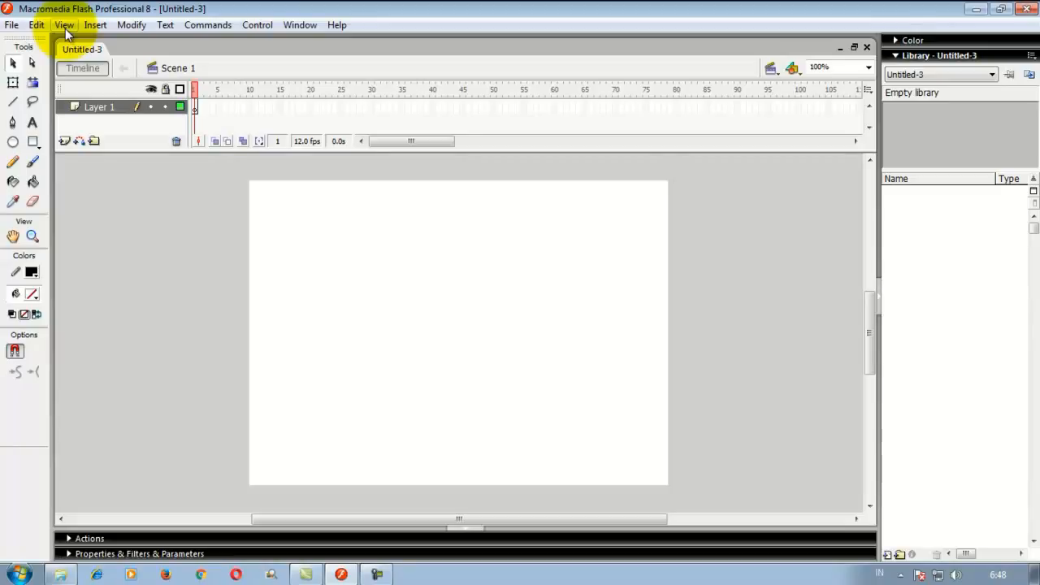
{"action": "left_click", "coordinate": [121, 24]}
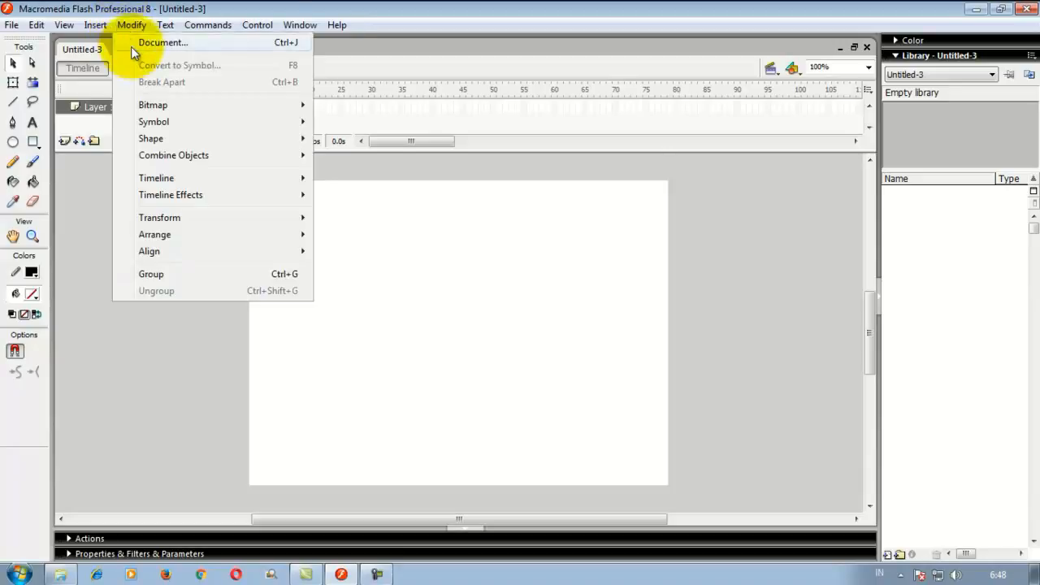
{"action": "left_click", "coordinate": [133, 47]}
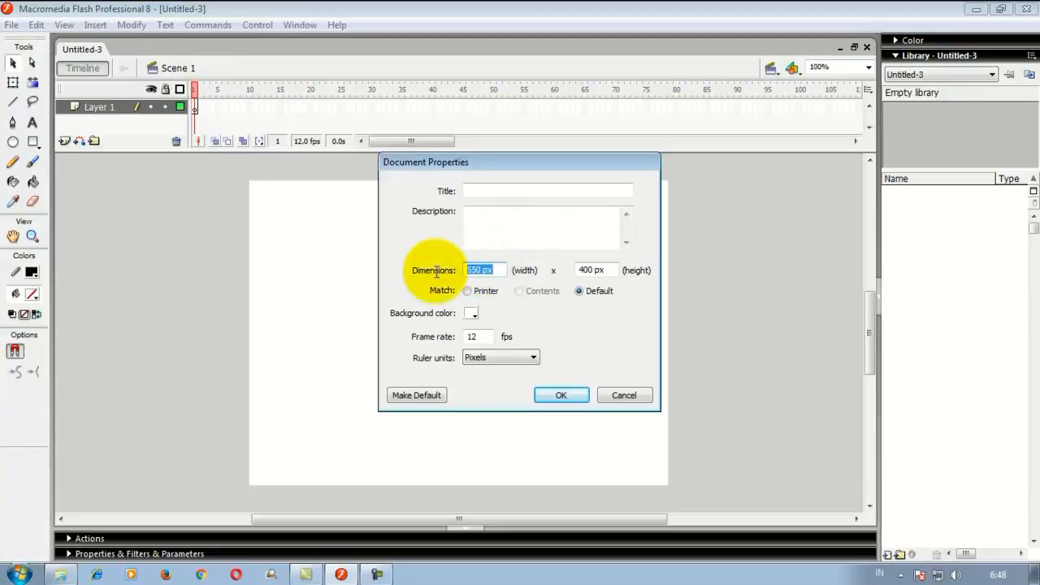
{"action": "type", "text": "1024"}
{"action": "left_click_drag", "start_coordinate": [607, 273], "coordinate": [521, 277]}
{"action": "type", "text": "768"}
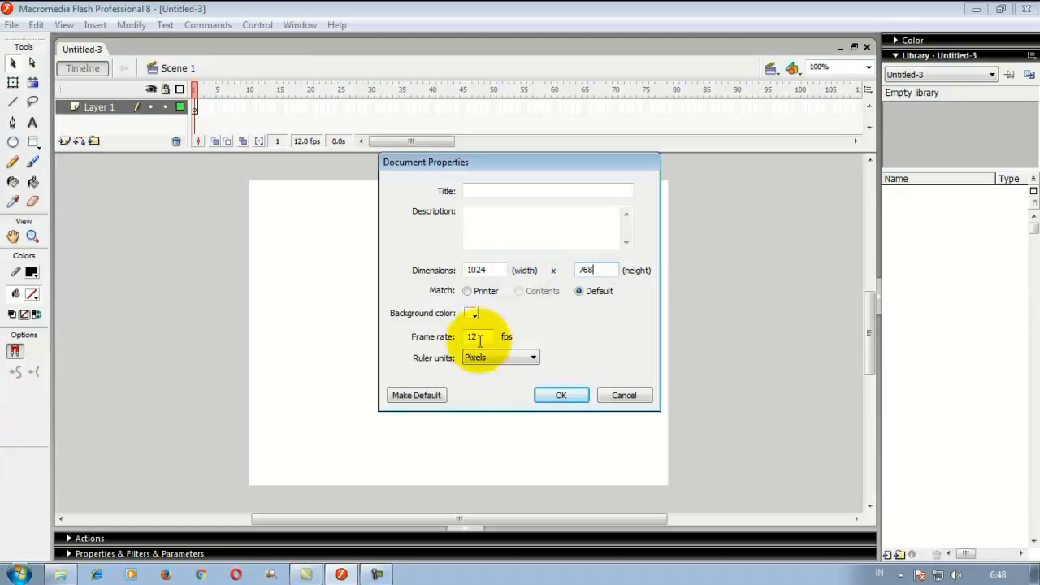
{"action": "left_click_drag", "start_coordinate": [480, 341], "coordinate": [445, 342]}
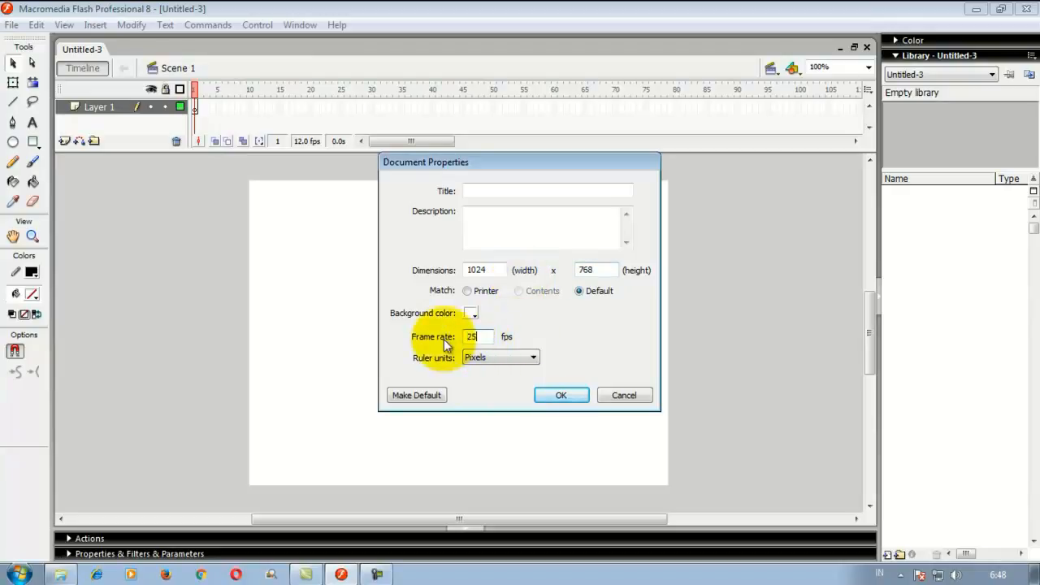
{"action": "type", "text": "25"}
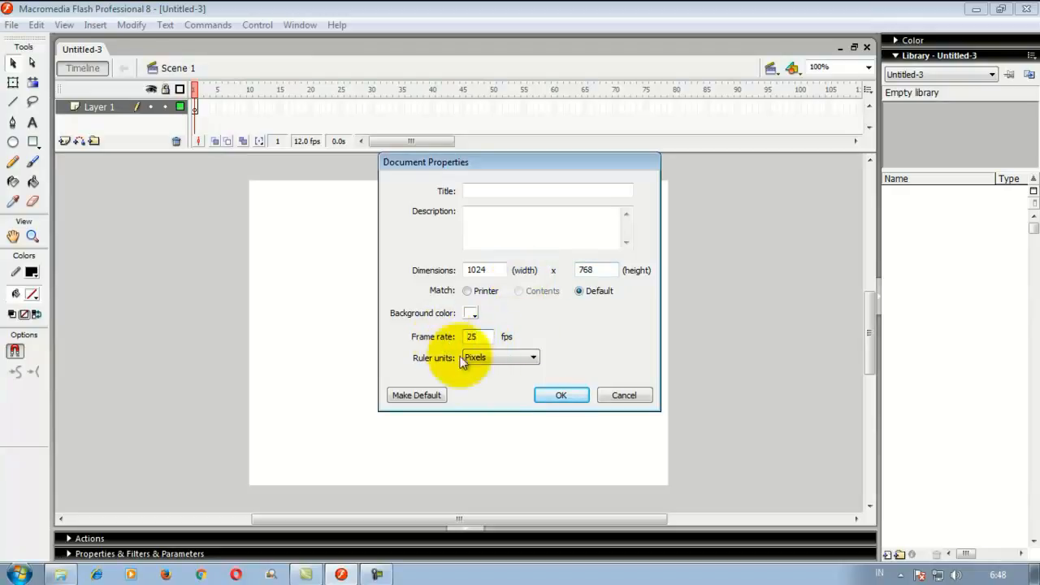
{"action": "left_click", "coordinate": [561, 395]}
- Turn off object snapping, Snap Align and Snap to Guides for the document
{"action": "left_click", "coordinate": [867, 71]}
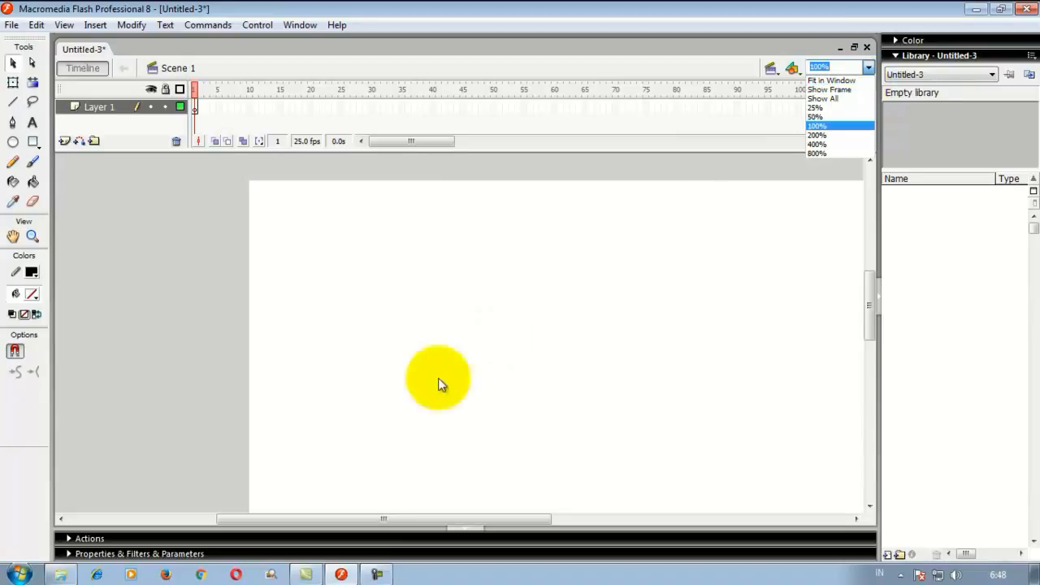
{"action": "left_click", "coordinate": [834, 91]}
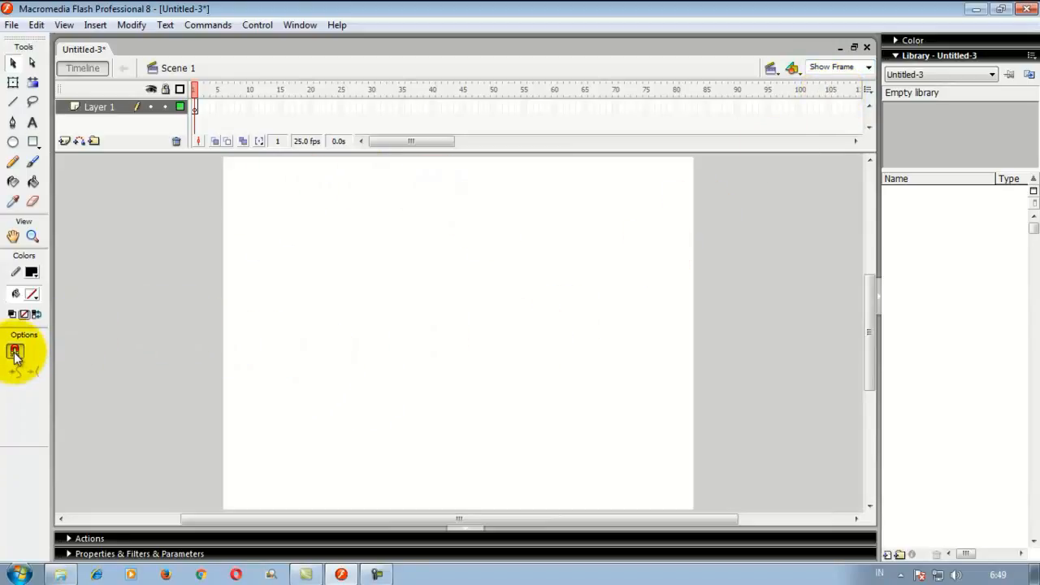
{"action": "left_click", "coordinate": [65, 27]}
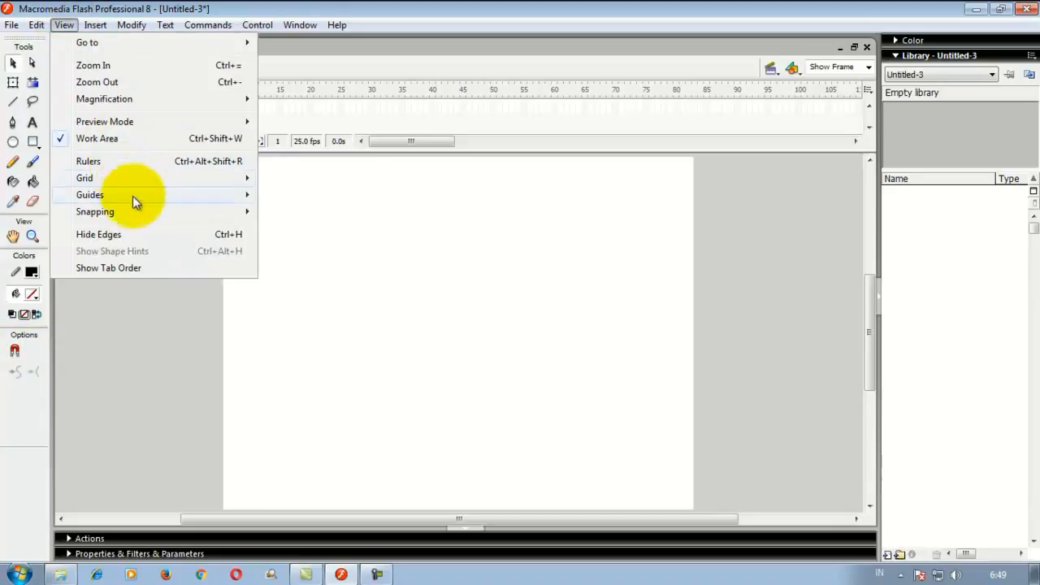
{"action": "mouse_move", "coordinate": [196, 213]}
{"action": "left_click", "coordinate": [294, 212]}
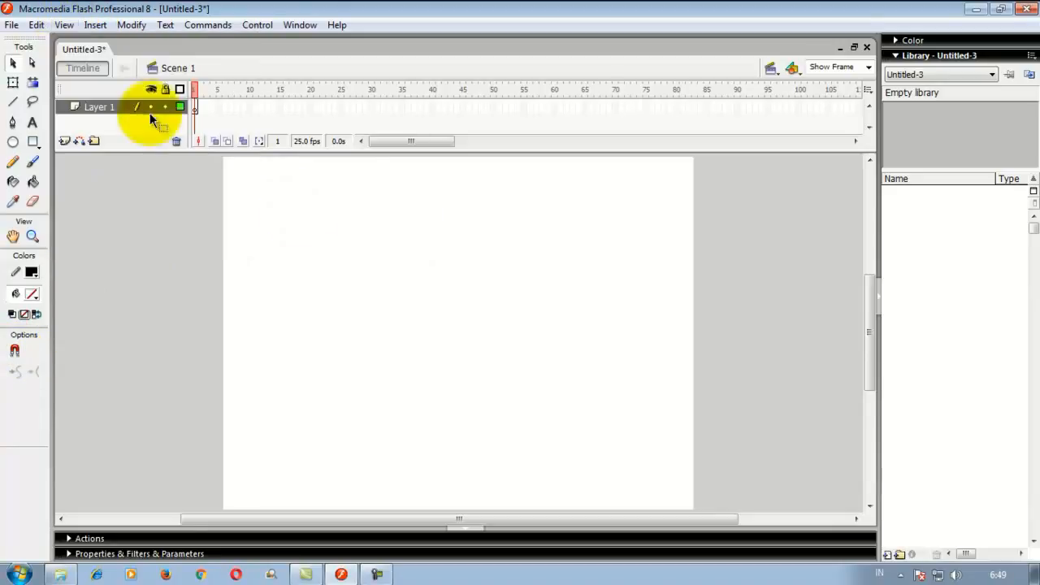
{"action": "left_click", "coordinate": [67, 29]}
{"action": "mouse_move", "coordinate": [181, 215]}
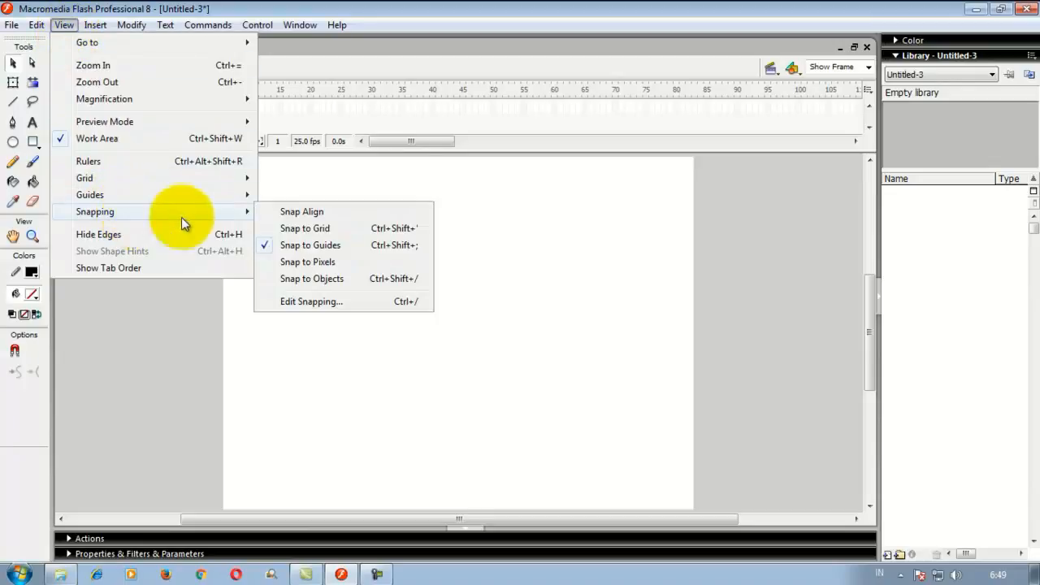
{"action": "left_click", "coordinate": [281, 245]}
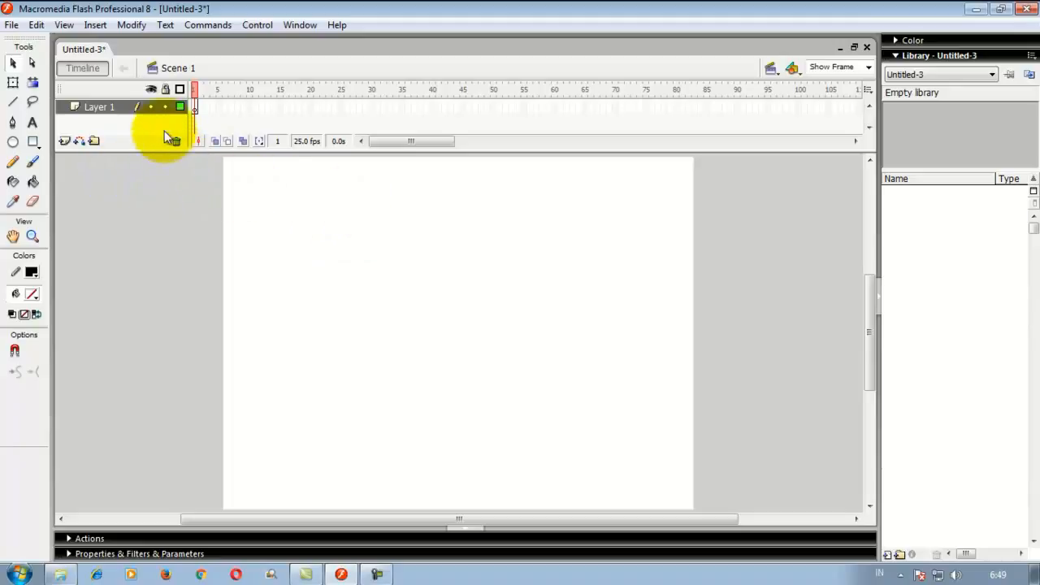
- Show the rulers and place horizontal guides at about 130 and 660 px and vertical guides at about 130 and 900 px
{"action": "left_click", "coordinate": [64, 24]}
{"action": "left_click", "coordinate": [103, 161]}
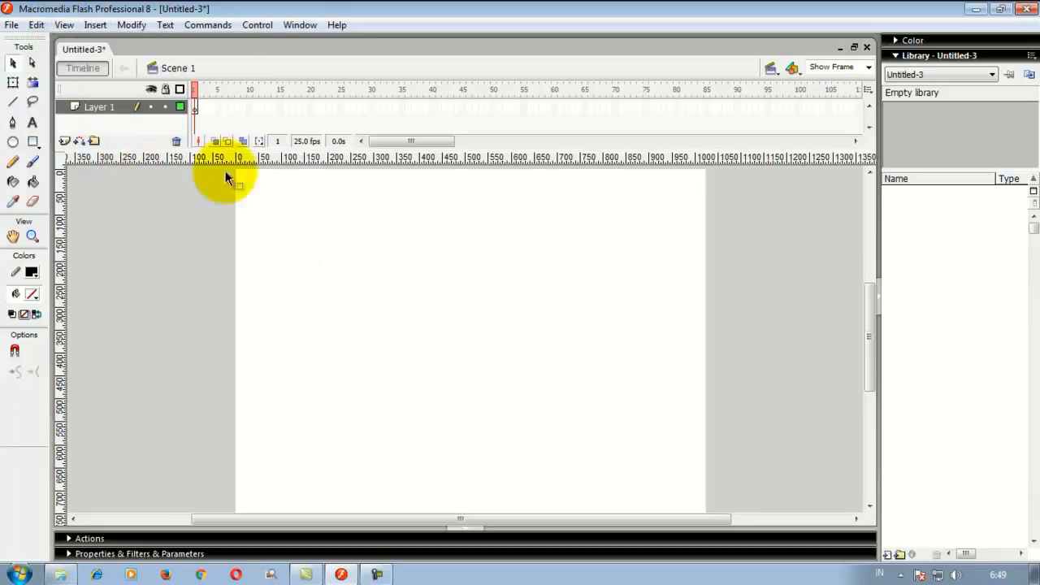
{"action": "left_click_drag", "start_coordinate": [278, 160], "coordinate": [280, 228]}
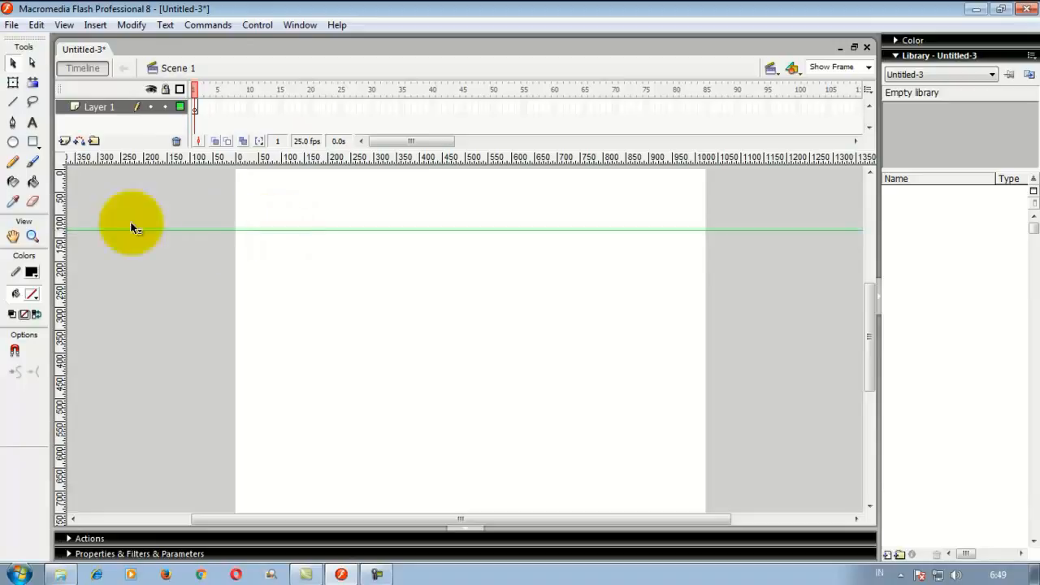
{"action": "left_click_drag", "start_coordinate": [60, 199], "coordinate": [294, 212]}
{"action": "left_click_drag", "start_coordinate": [264, 160], "coordinate": [255, 475]}
{"action": "left_click_drag", "start_coordinate": [62, 289], "coordinate": [649, 301]}
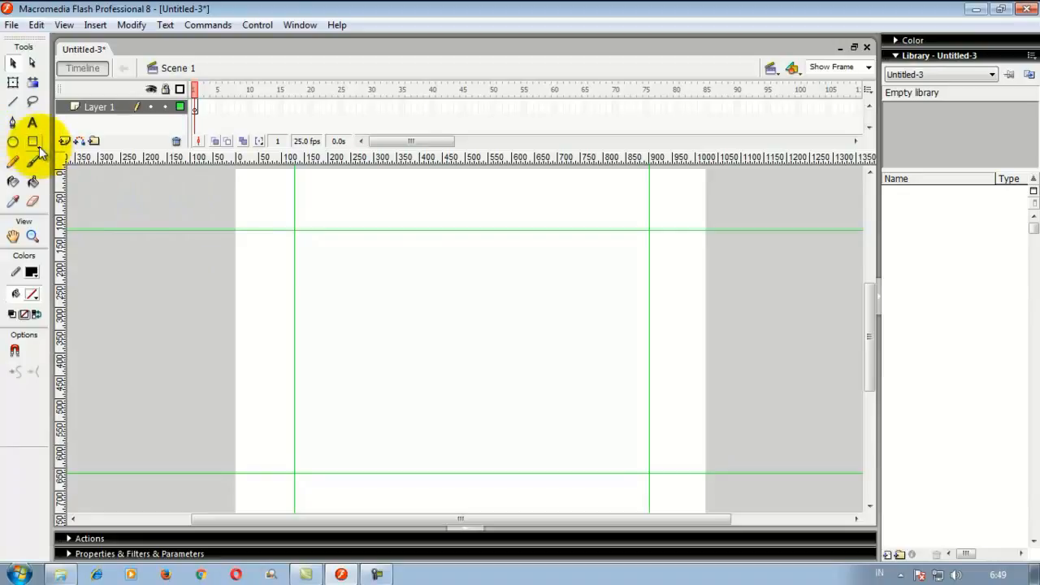
- Draw a square about 115 px wide with no stroke and a blue #0000FF fill in the stage's upper-left corner area
{"action": "left_click", "coordinate": [31, 273]}
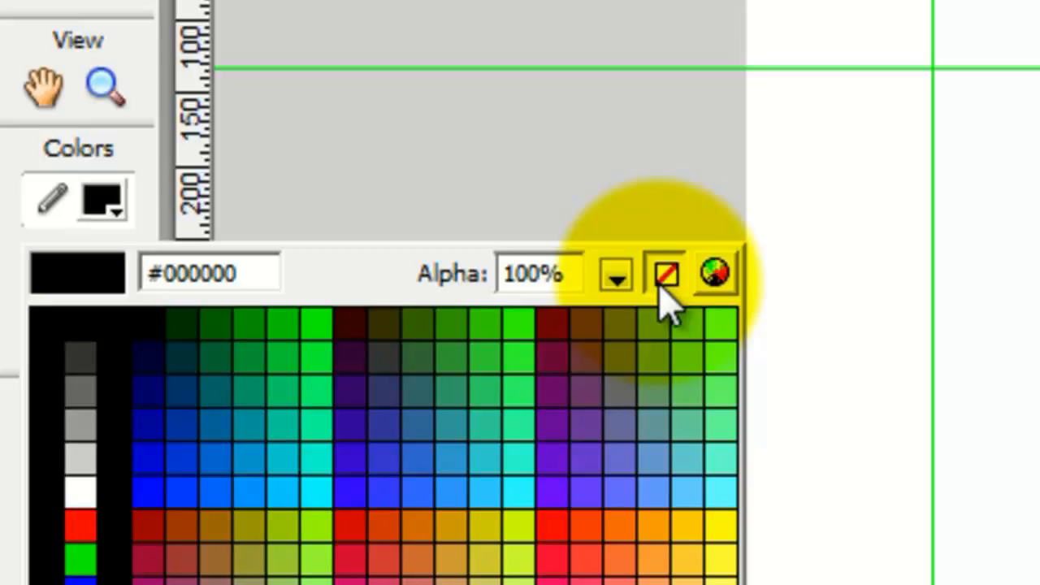
{"action": "left_click", "coordinate": [675, 280]}
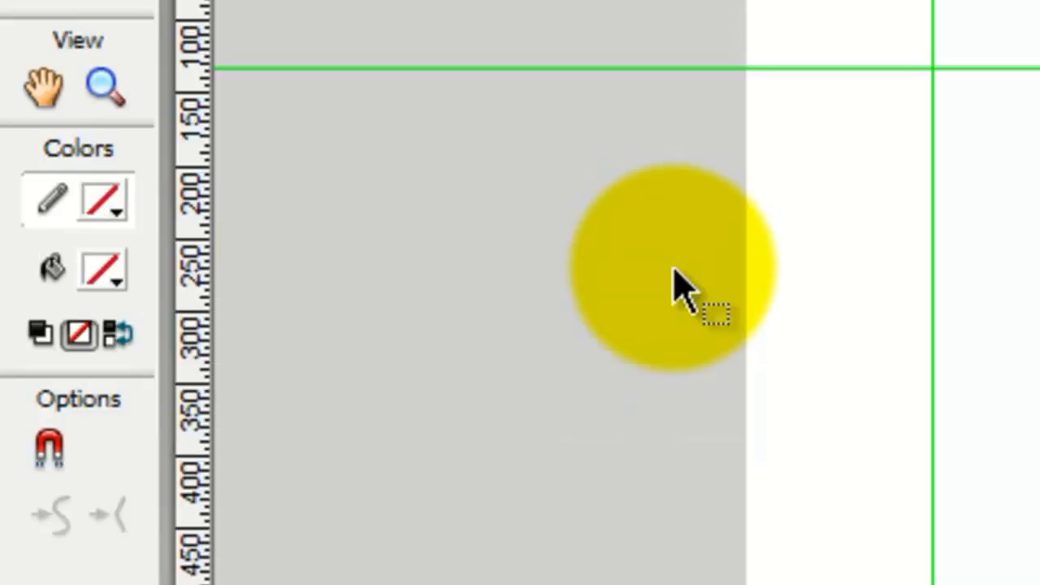
{"action": "left_click", "coordinate": [102, 272]}
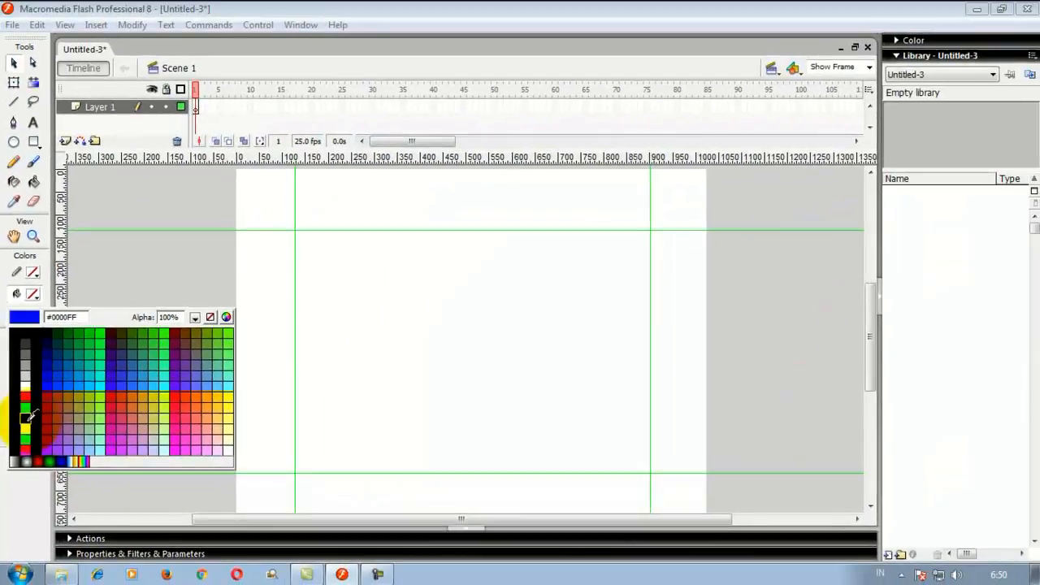
{"action": "left_click", "coordinate": [82, 419]}
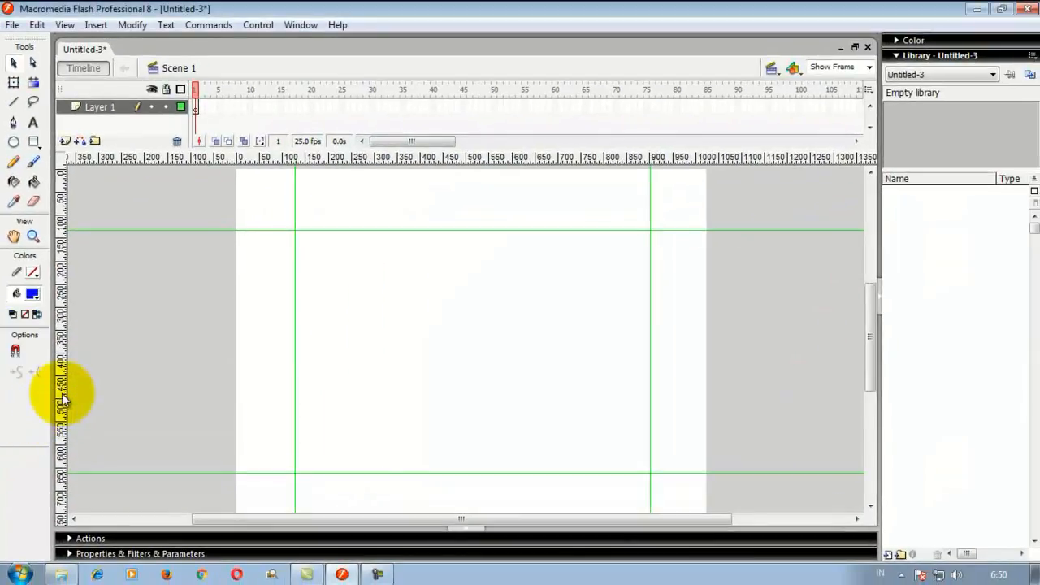
{"action": "left_click", "coordinate": [34, 144]}
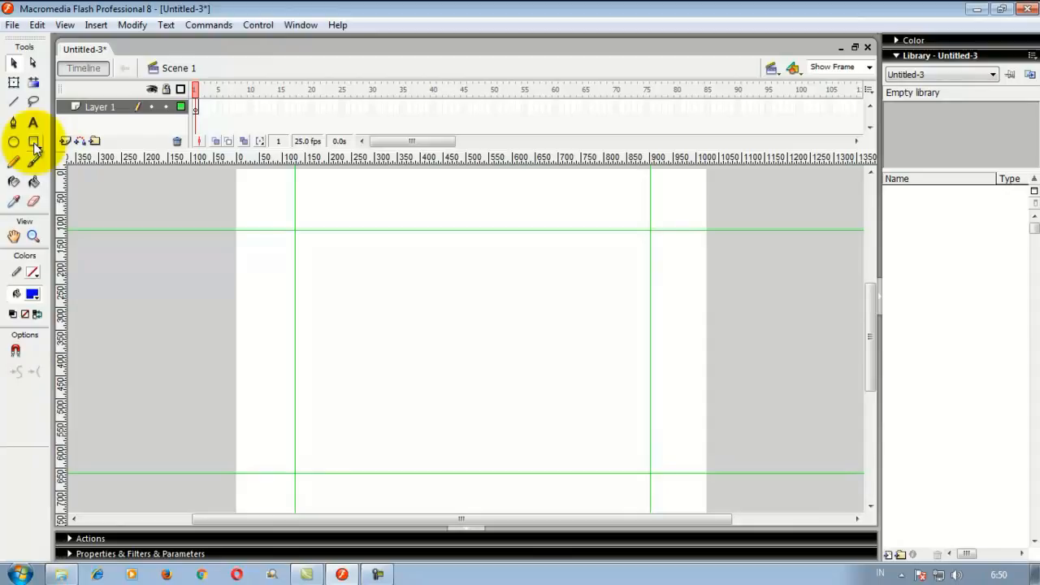
{"action": "left_click", "coordinate": [35, 144]}
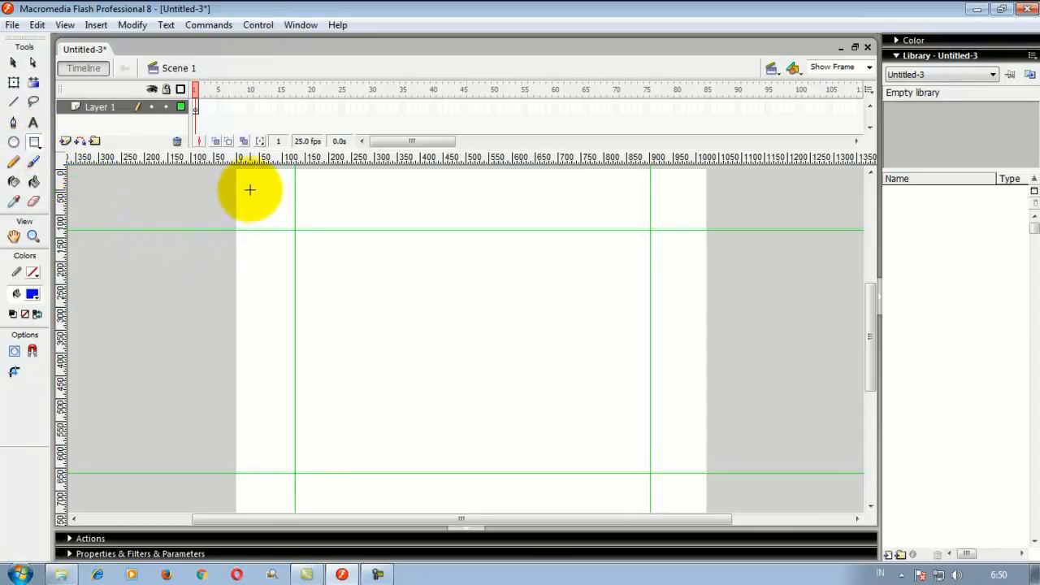
{"action": "left_click_drag", "start_coordinate": [241, 175], "coordinate": [281, 228]}
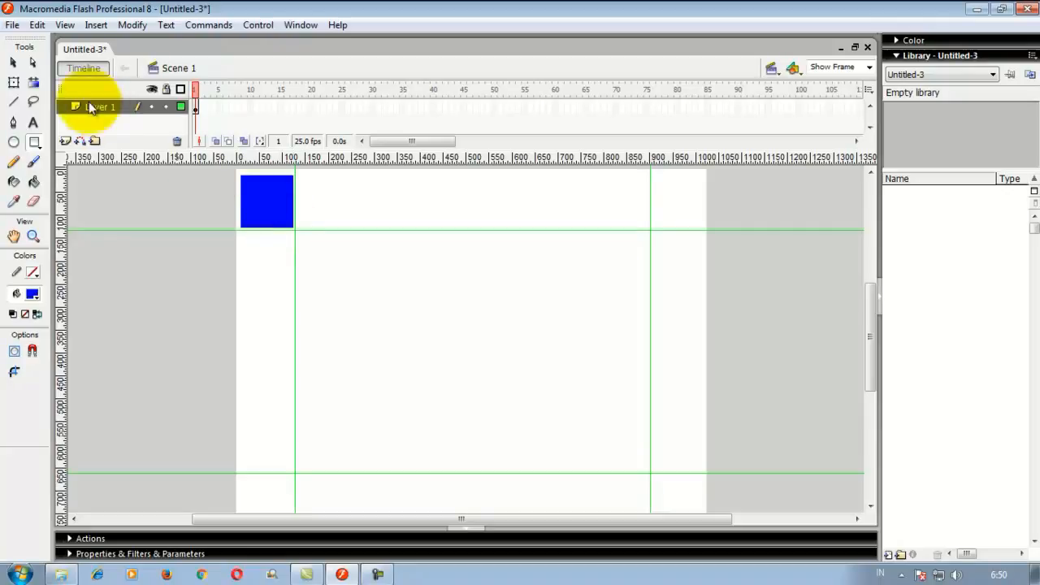
- Scale the blue square down to about 70 px with Free Transform, keeping its lower-right corner in place
{"action": "left_click", "coordinate": [13, 61]}
{"action": "left_click_drag", "start_coordinate": [223, 167], "coordinate": [310, 237]}
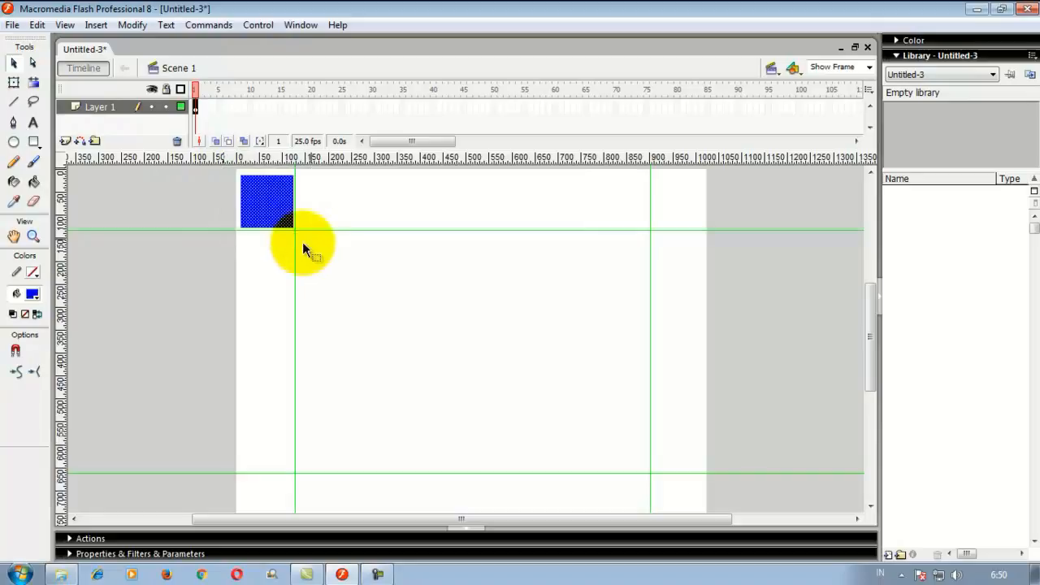
{"action": "left_click", "coordinate": [14, 82]}
{"action": "left_click_drag", "start_coordinate": [240, 174], "coordinate": [261, 196]}
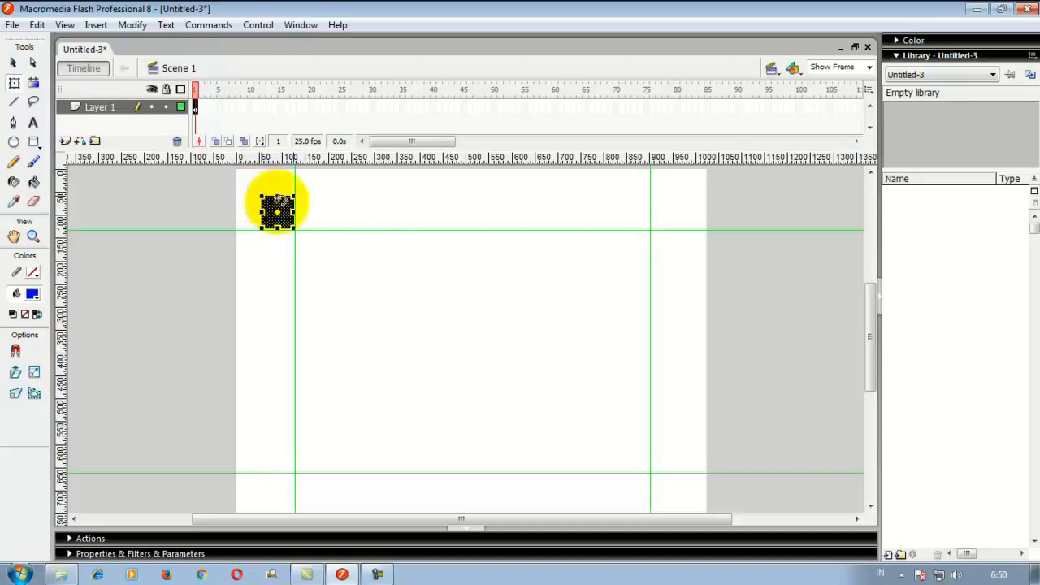
{"action": "left_click", "coordinate": [352, 217]}
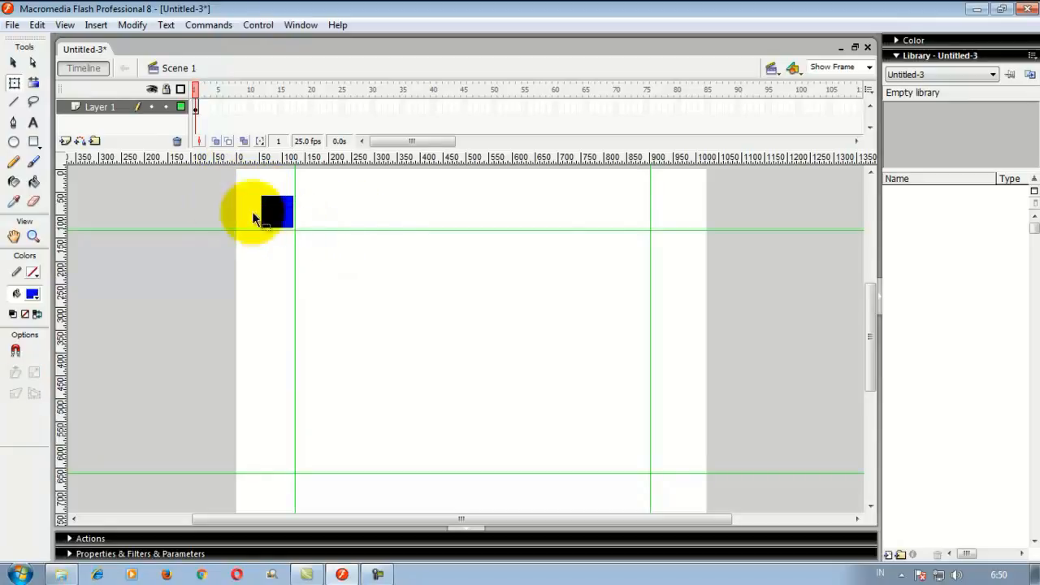
{"action": "left_click_drag", "start_coordinate": [214, 180], "coordinate": [307, 244]}
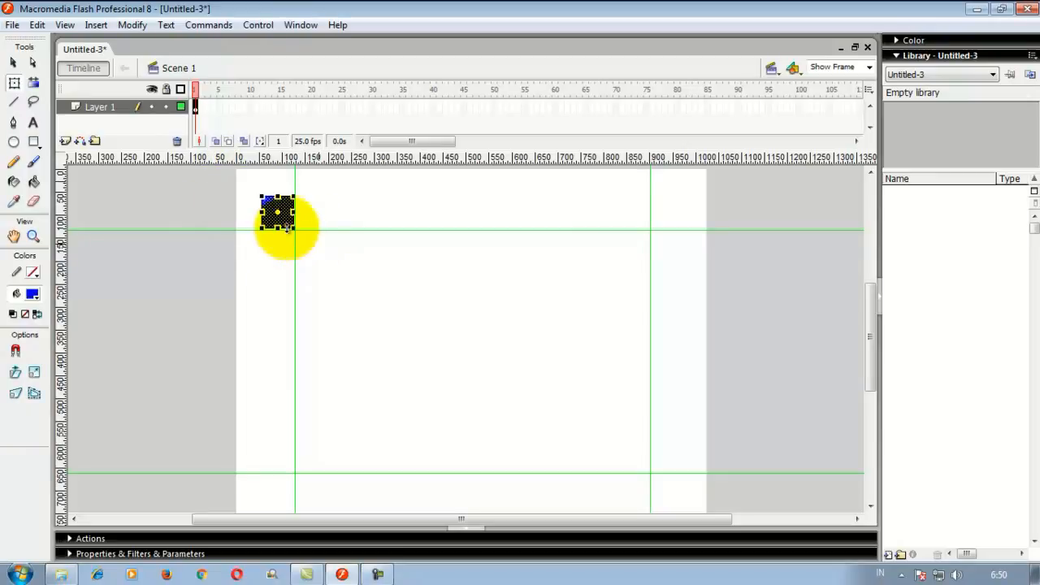
{"action": "left_click", "coordinate": [213, 199]}
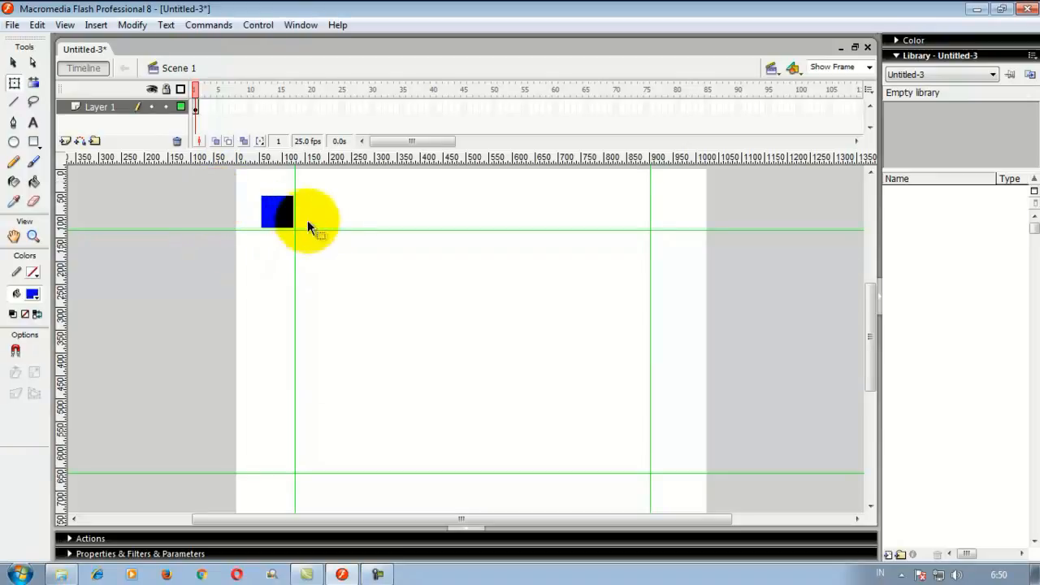
- Nudge the blue square down and right until its lower-right corner meets the intersection of the upper and left guides
{"action": "left_click", "coordinate": [274, 207]}
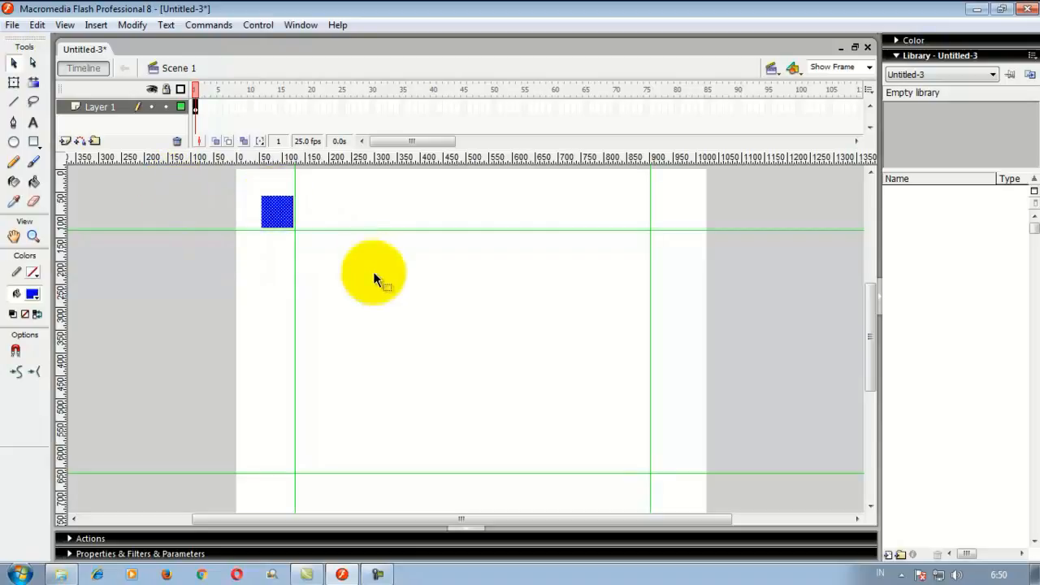
{"action": "key", "text": "Down"}
{"action": "key", "text": "Down"}
{"action": "key", "text": "Right"}
{"action": "key", "text": "Right"}
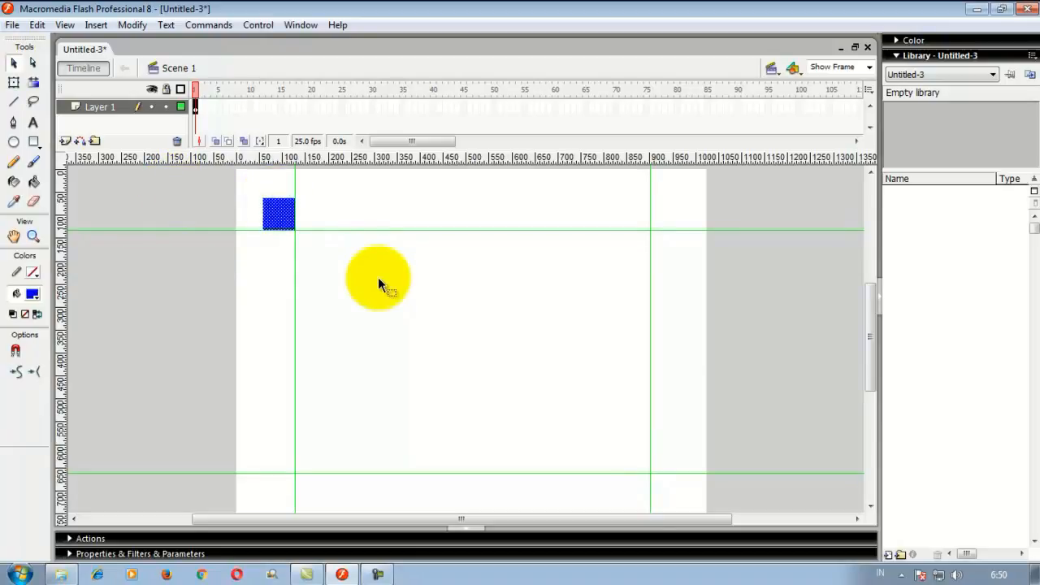
{"action": "left_click", "coordinate": [378, 277]}
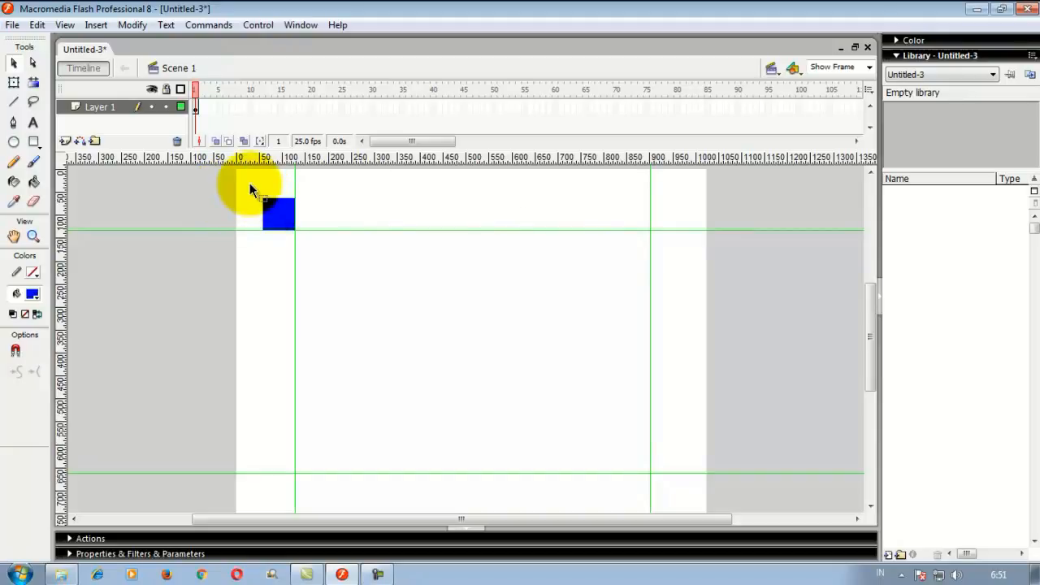
- Insert a keyframe at frame 3 of Layer 1
{"action": "left_click", "coordinate": [197, 108]}
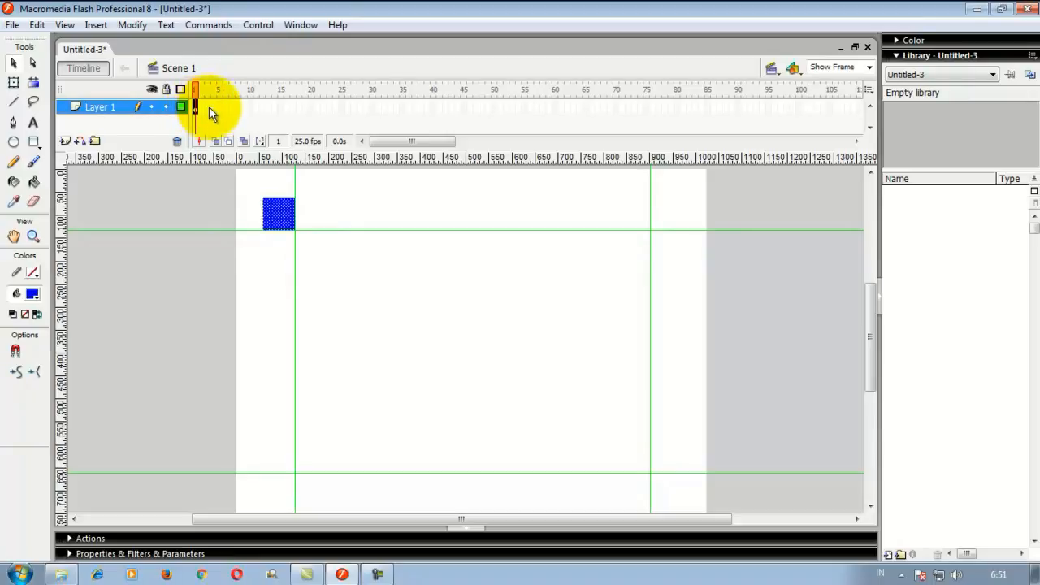
{"action": "left_click", "coordinate": [209, 108]}
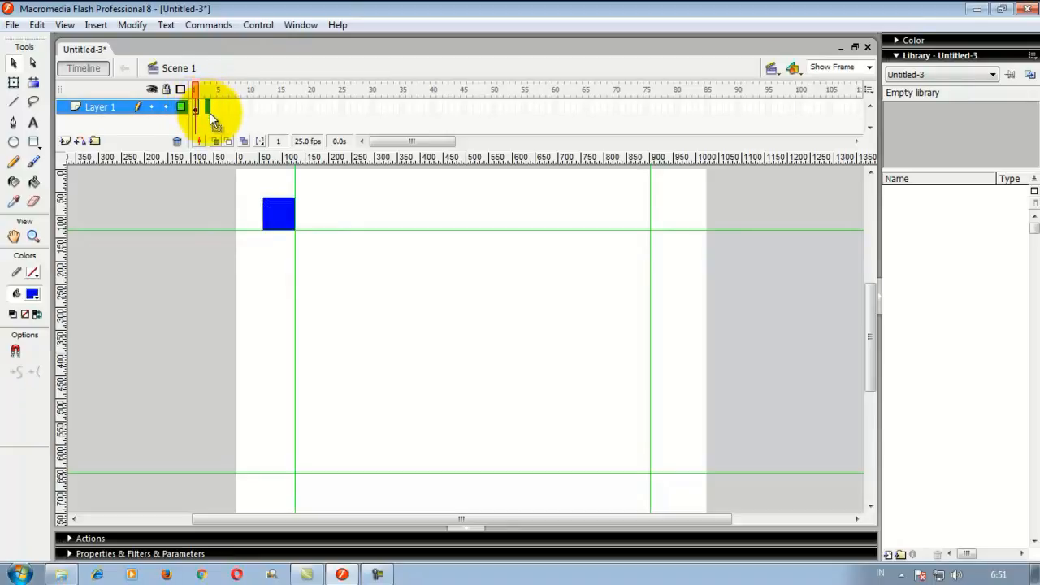
{"action": "left_click", "coordinate": [201, 110]}
{"action": "right_click", "coordinate": [208, 111]}
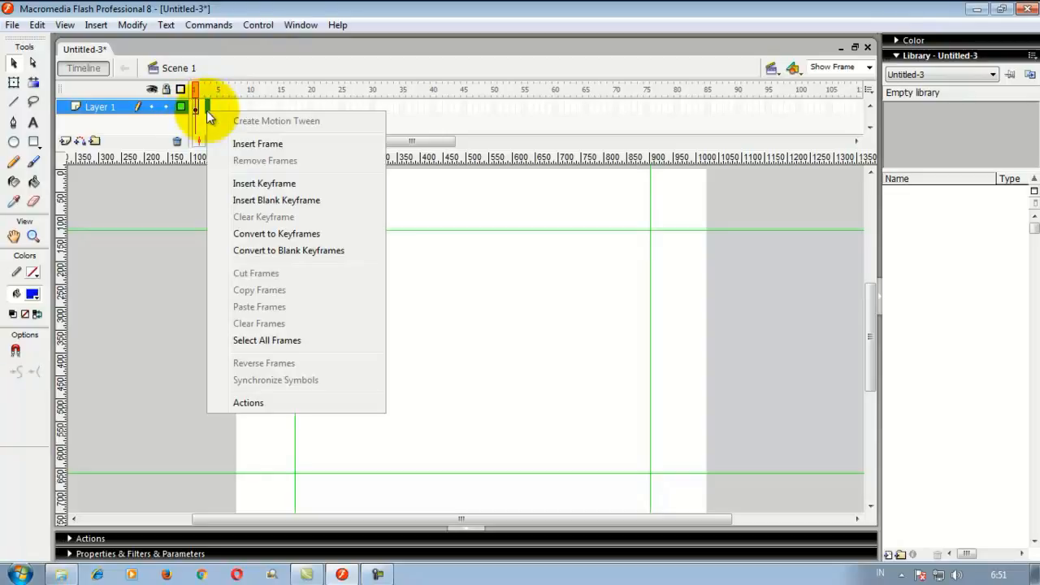
{"action": "left_click", "coordinate": [264, 184]}
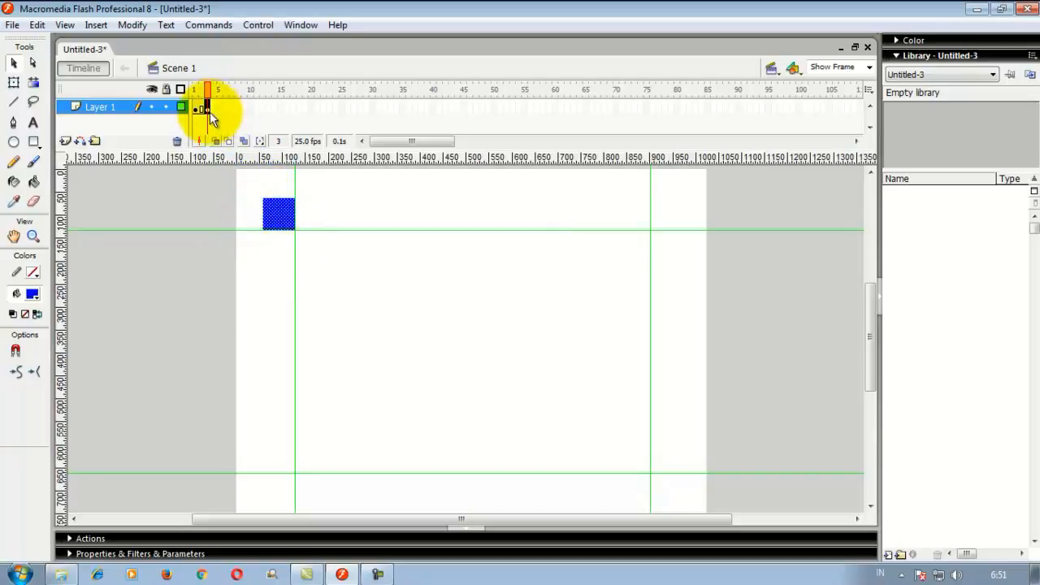
- On frame 3, set the square's transformation point at its lower-right corner and rotate it about 45° clockwise with Free Transform
{"action": "left_click", "coordinate": [13, 84]}
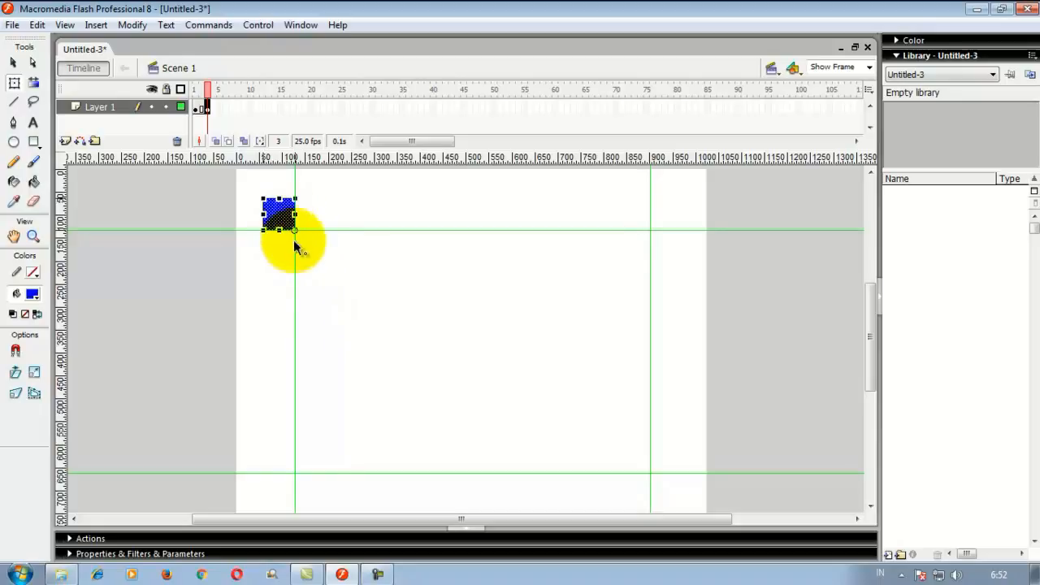
{"action": "left_click_drag", "start_coordinate": [302, 235], "coordinate": [256, 220]}
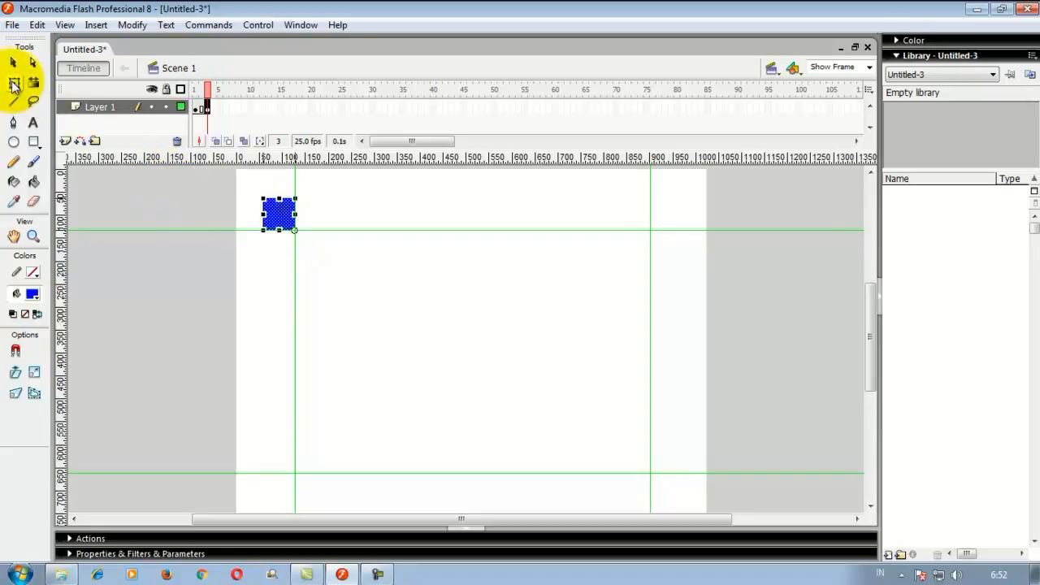
{"action": "left_click", "coordinate": [14, 85]}
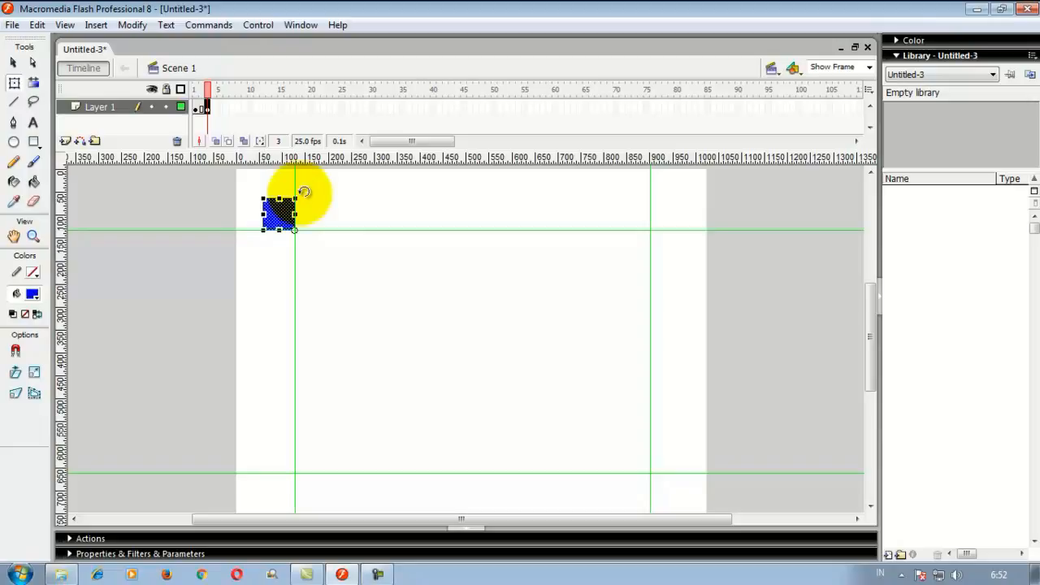
{"action": "left_click_drag", "start_coordinate": [304, 192], "coordinate": [329, 200]}
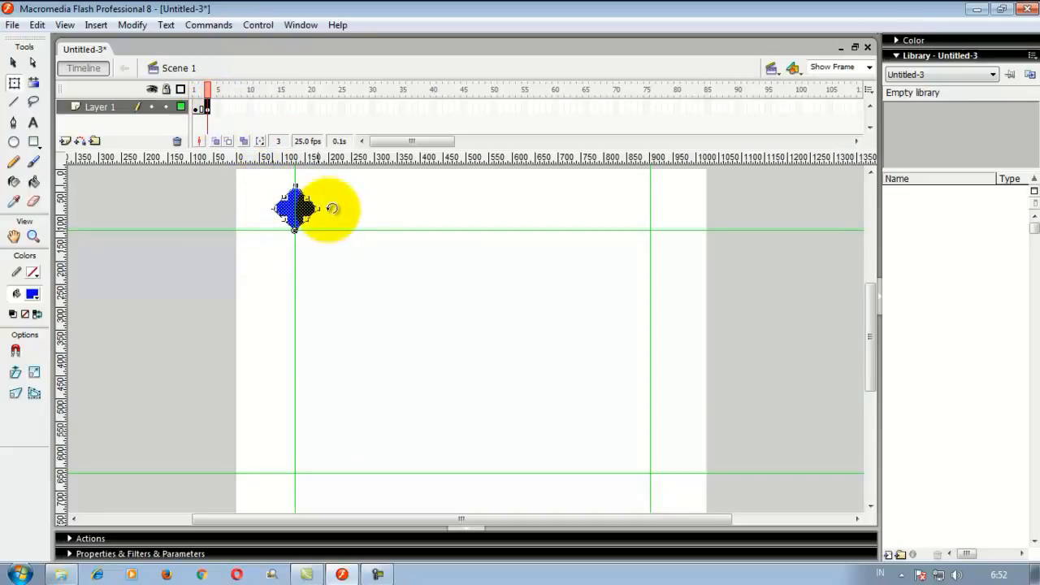
- Insert a keyframe at frame 5 and rotate the diamond about 45° clockwise around its bottom corner on the guide intersection
{"action": "left_click", "coordinate": [210, 108]}
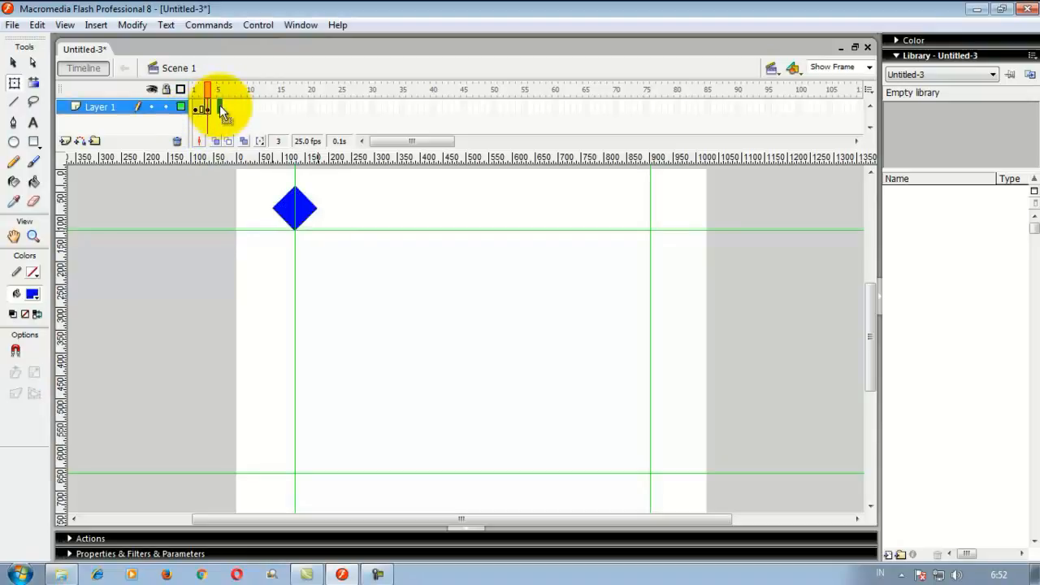
{"action": "left_click", "coordinate": [207, 108]}
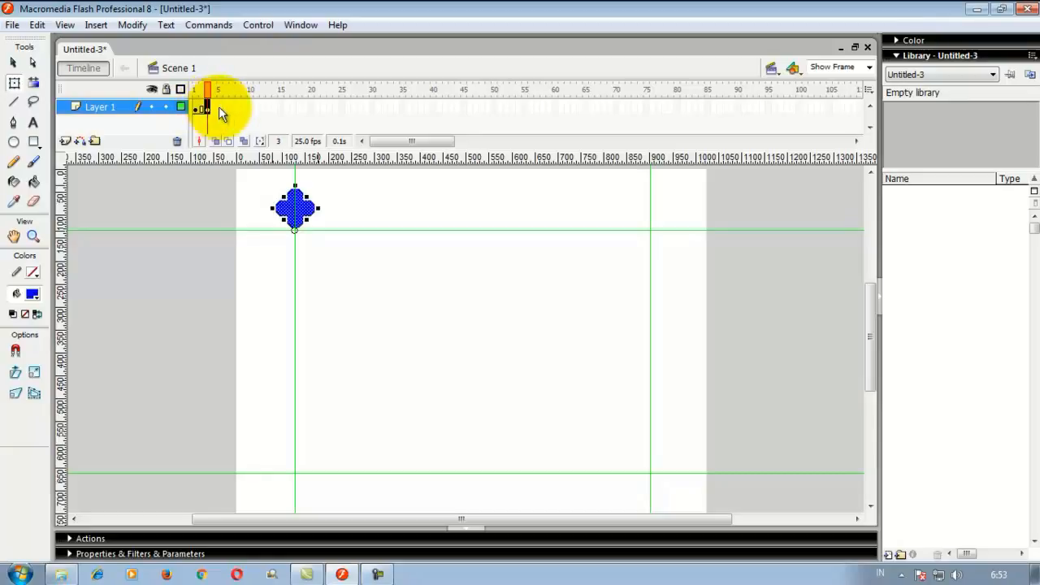
{"action": "left_click", "coordinate": [215, 106]}
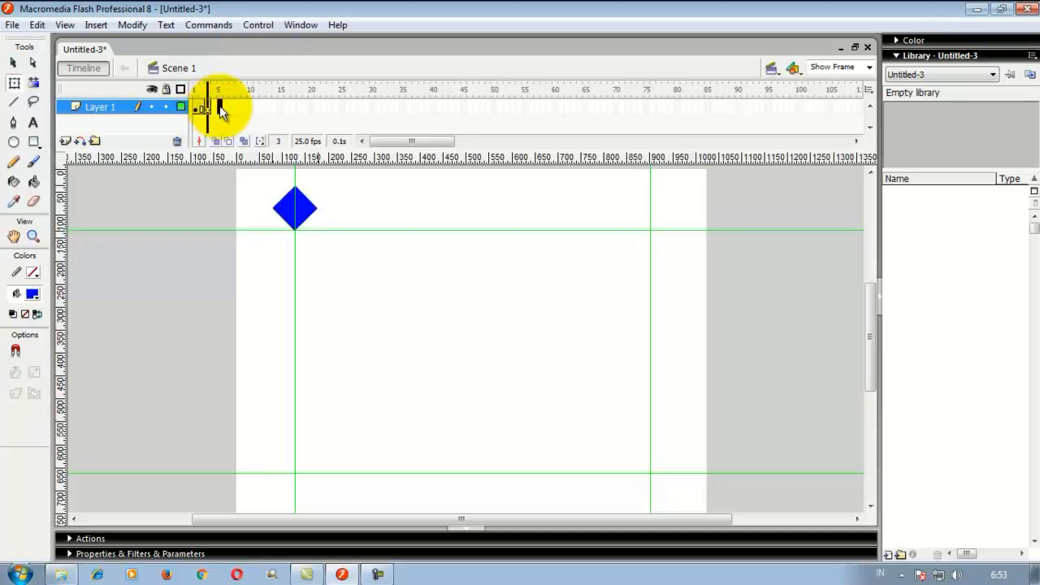
{"action": "right_click", "coordinate": [219, 106]}
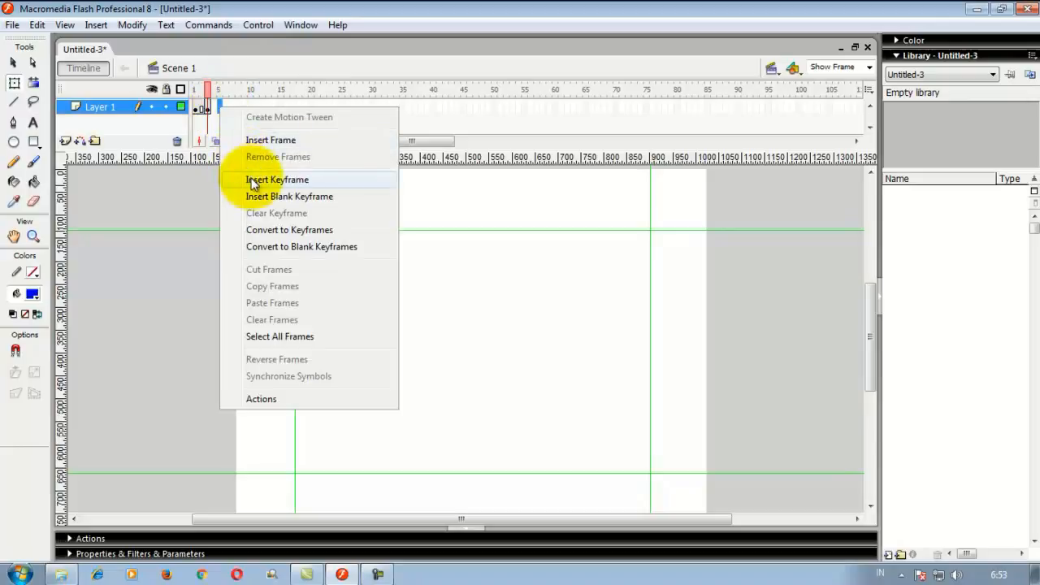
{"action": "left_click", "coordinate": [252, 179]}
{"action": "left_click", "coordinate": [295, 205]}
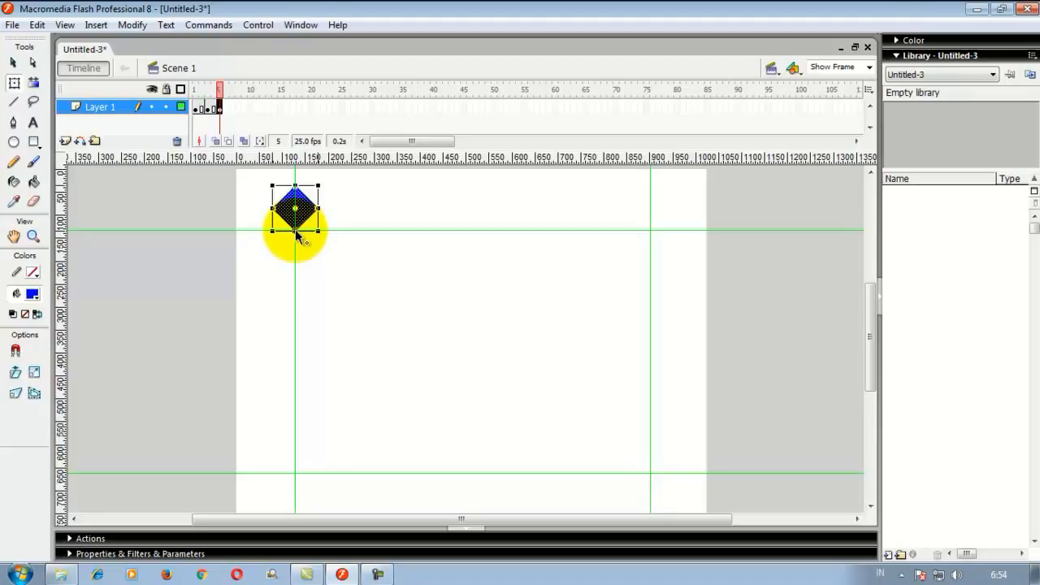
{"action": "left_click_drag", "start_coordinate": [295, 232], "coordinate": [295, 232]}
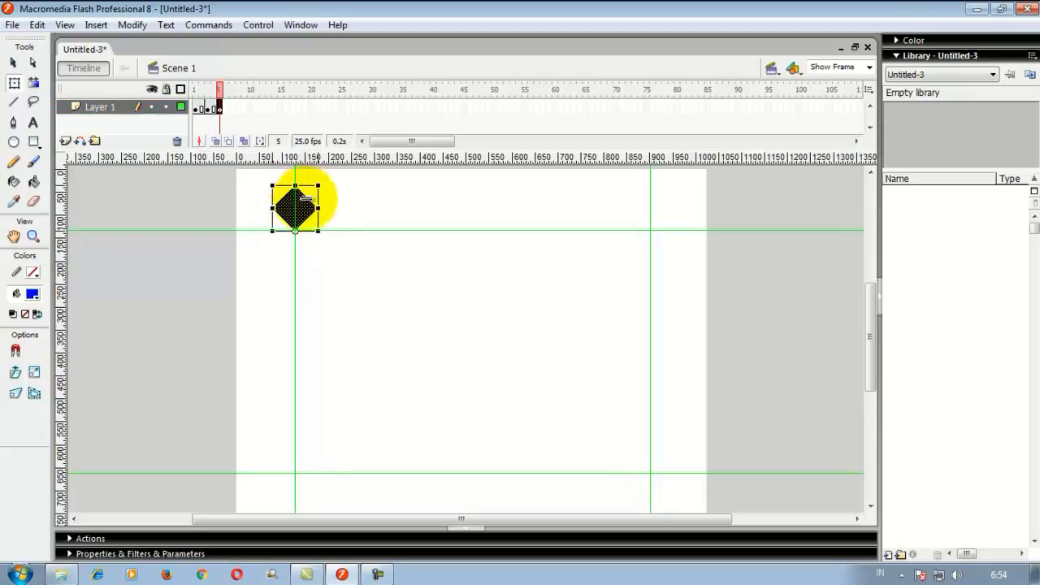
{"action": "left_click_drag", "start_coordinate": [330, 178], "coordinate": [366, 213]}
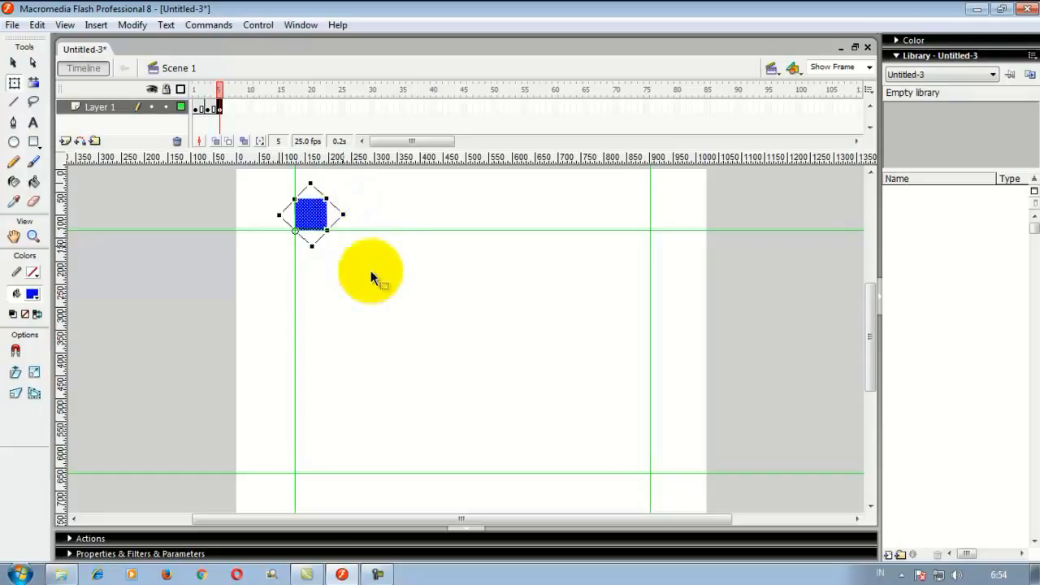
- Insert a keyframe at frame 7 and rotate the square about 45° clockwise around its lower-right corner
{"action": "mouse_move", "coordinate": [221, 94]}
{"action": "left_mouse_down"}
{"action": "mouse_move", "coordinate": [195, 88]}
{"action": "mouse_move", "coordinate": [232, 90]}
{"action": "mouse_move", "coordinate": [193, 85]}
{"action": "mouse_move", "coordinate": [220, 80]}
{"action": "left_mouse_up"}
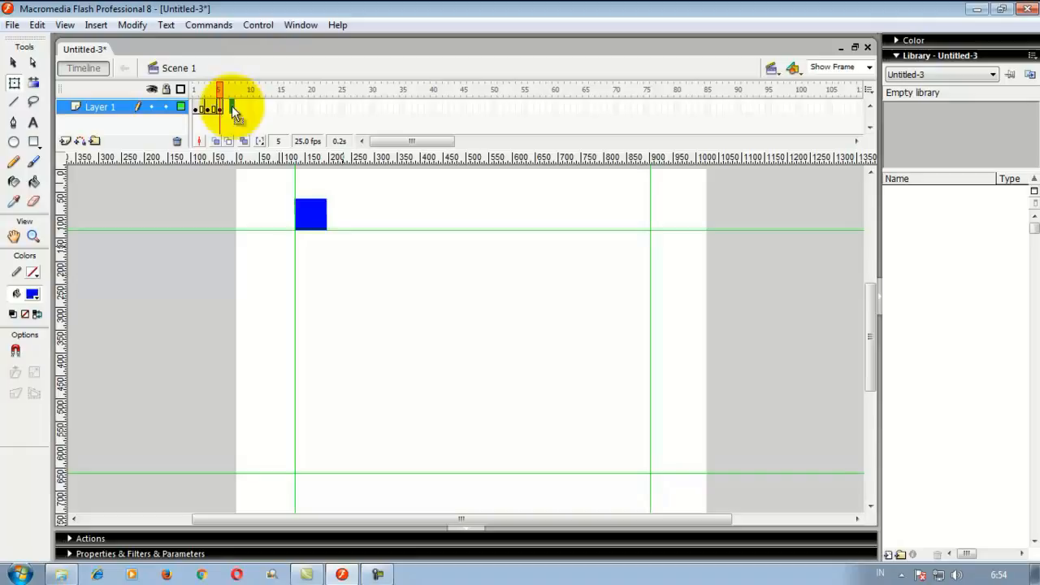
{"action": "right_click", "coordinate": [233, 111]}
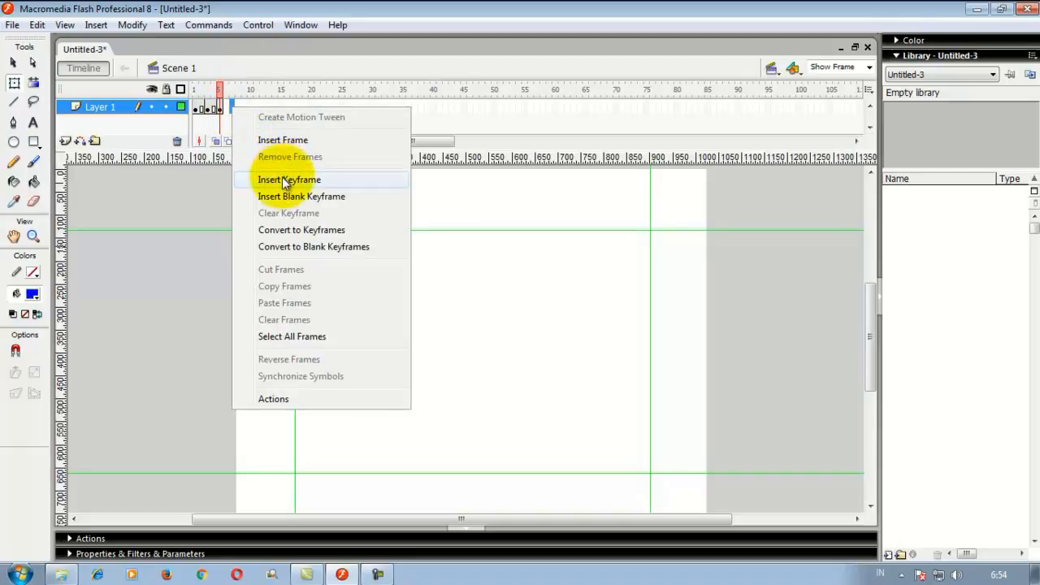
{"action": "left_click", "coordinate": [286, 180]}
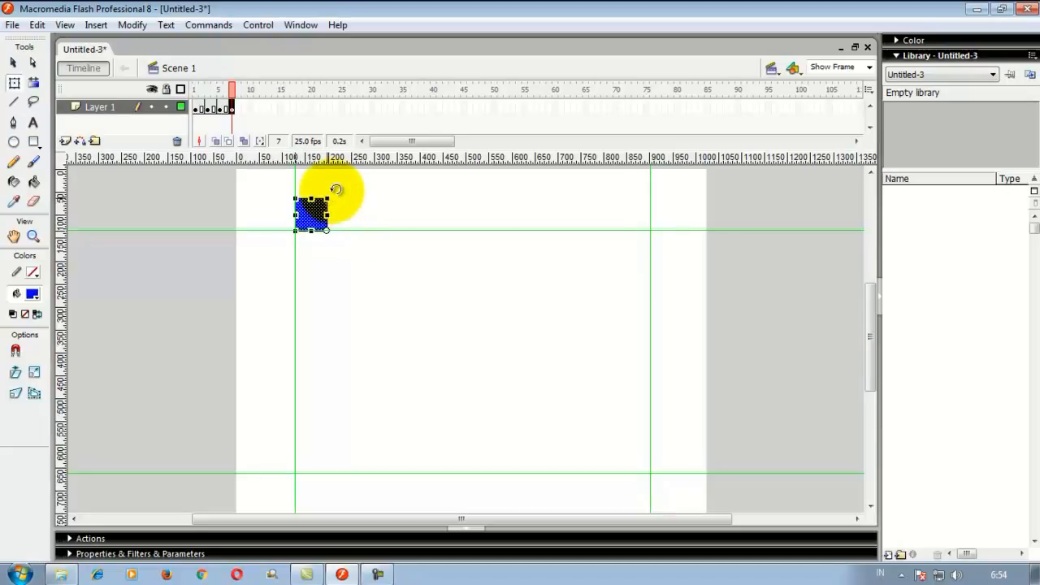
{"action": "left_click_drag", "start_coordinate": [336, 189], "coordinate": [365, 204]}
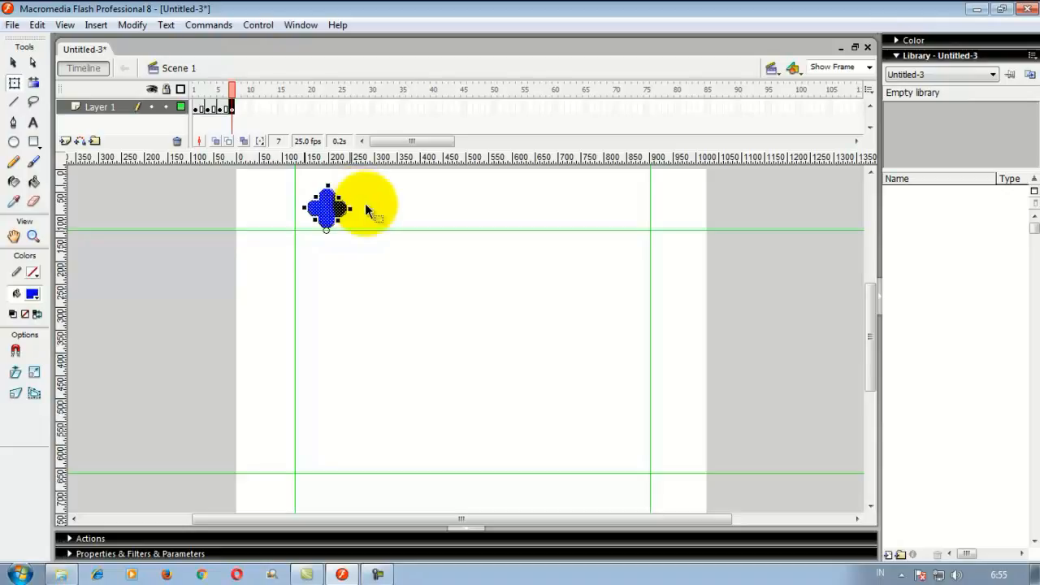
- Insert a keyframe at frame 9 and rotate the diamond about 45° clockwise around its bottom corner
{"action": "left_click", "coordinate": [243, 107]}
{"action": "right_click", "coordinate": [243, 108]}
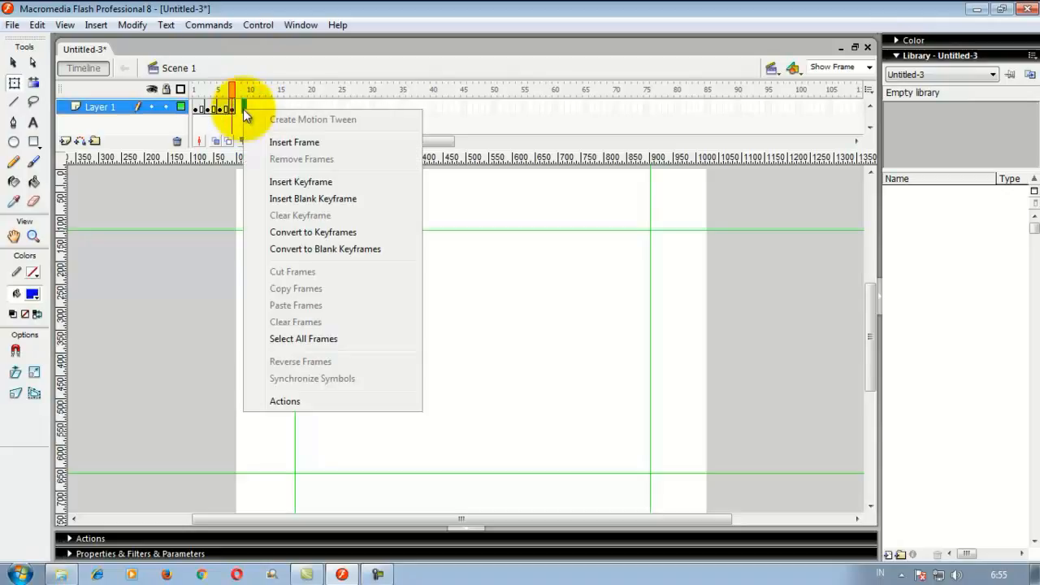
{"action": "left_click", "coordinate": [284, 182]}
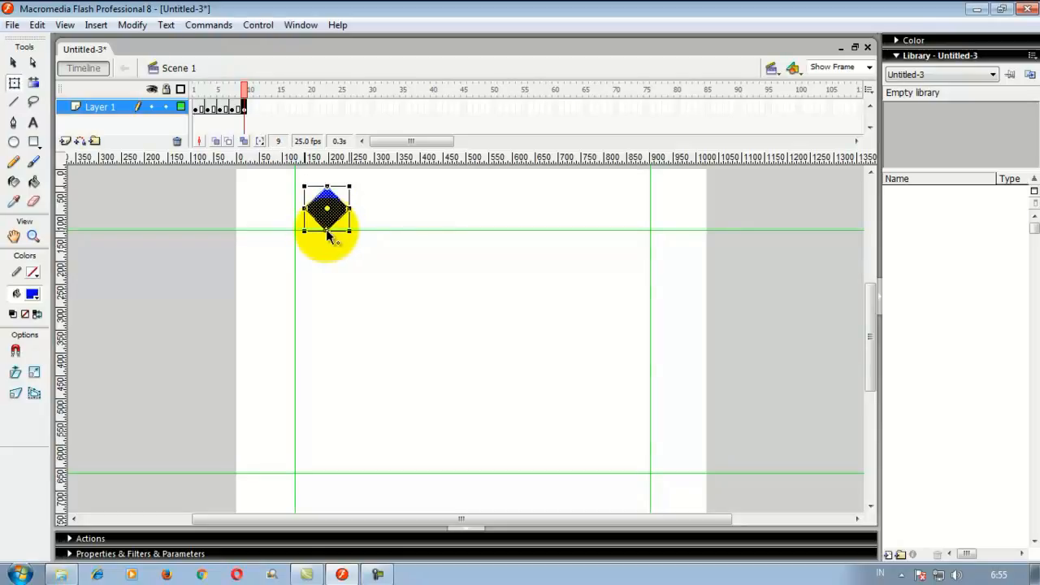
{"action": "left_click_drag", "start_coordinate": [326, 209], "coordinate": [327, 231]}
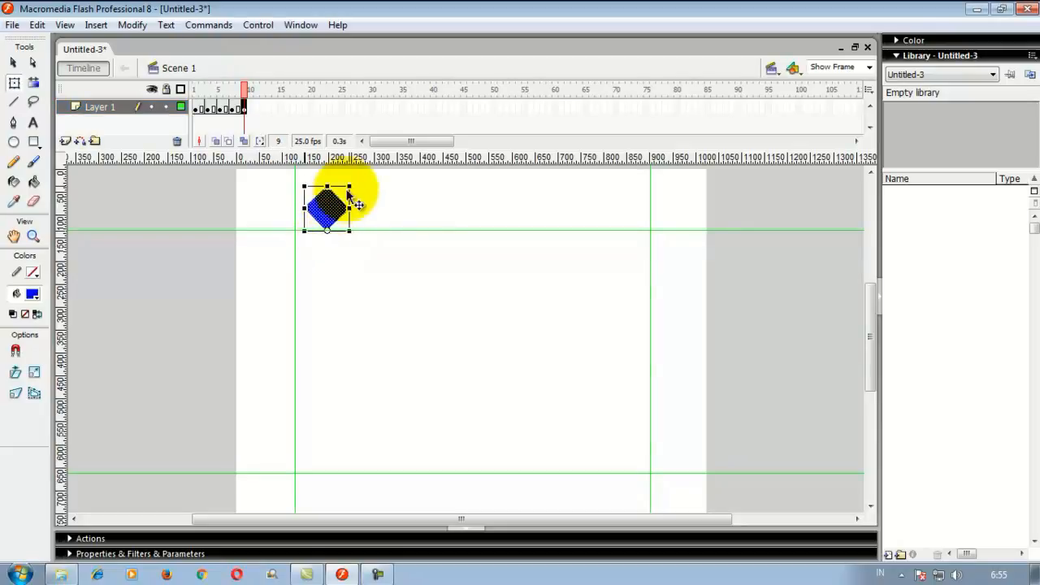
{"action": "left_click_drag", "start_coordinate": [364, 183], "coordinate": [390, 209]}
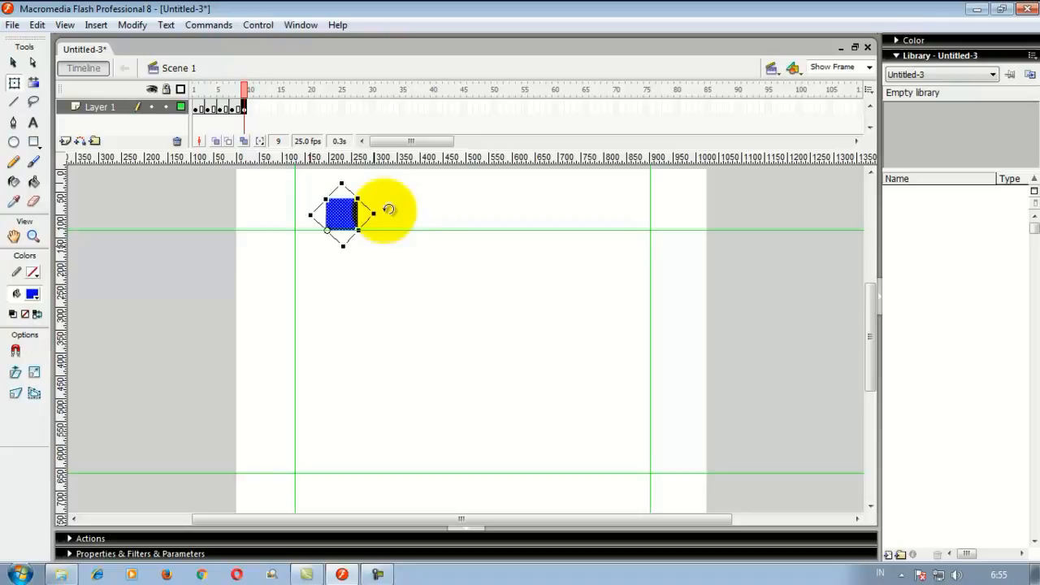
- Scrub through frames 1 to 9 to check the square's rolling motion
{"action": "left_click_drag", "start_coordinate": [249, 93], "coordinate": [205, 104]}
{"action": "left_click", "coordinate": [207, 106]}
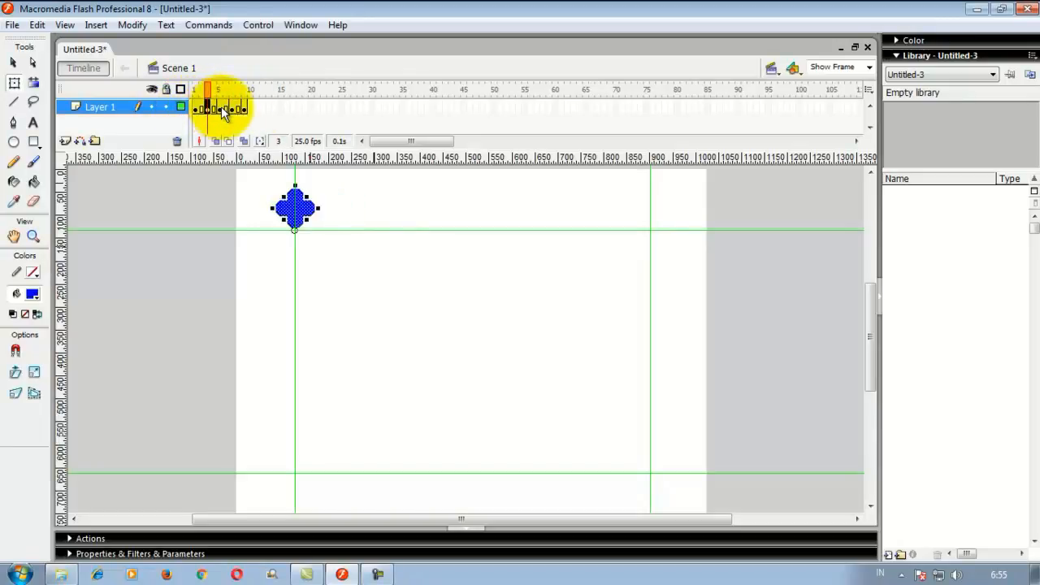
{"action": "left_click", "coordinate": [195, 108]}
{"action": "left_click", "coordinate": [207, 108]}
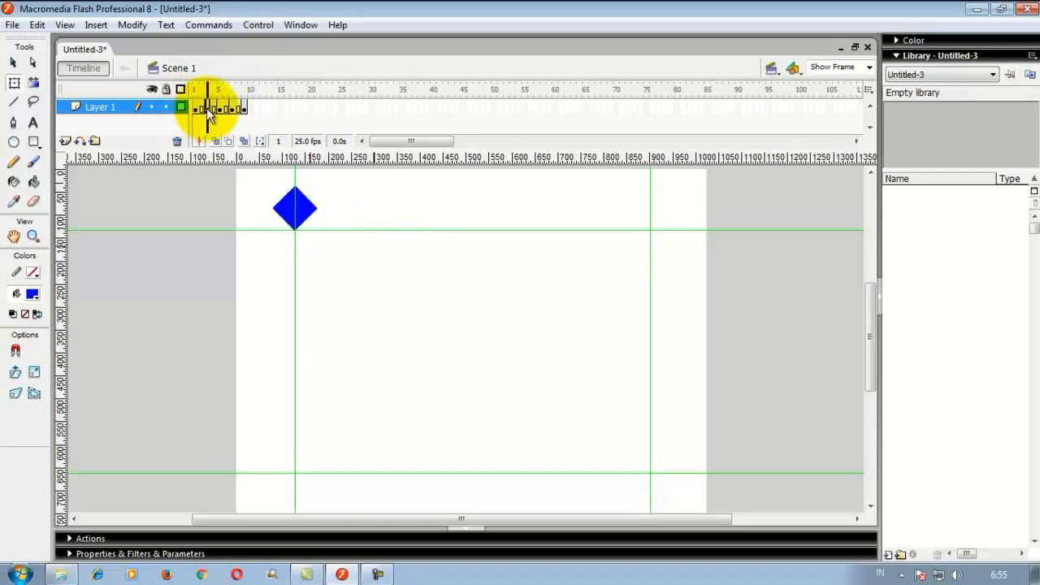
{"action": "left_click", "coordinate": [220, 106]}
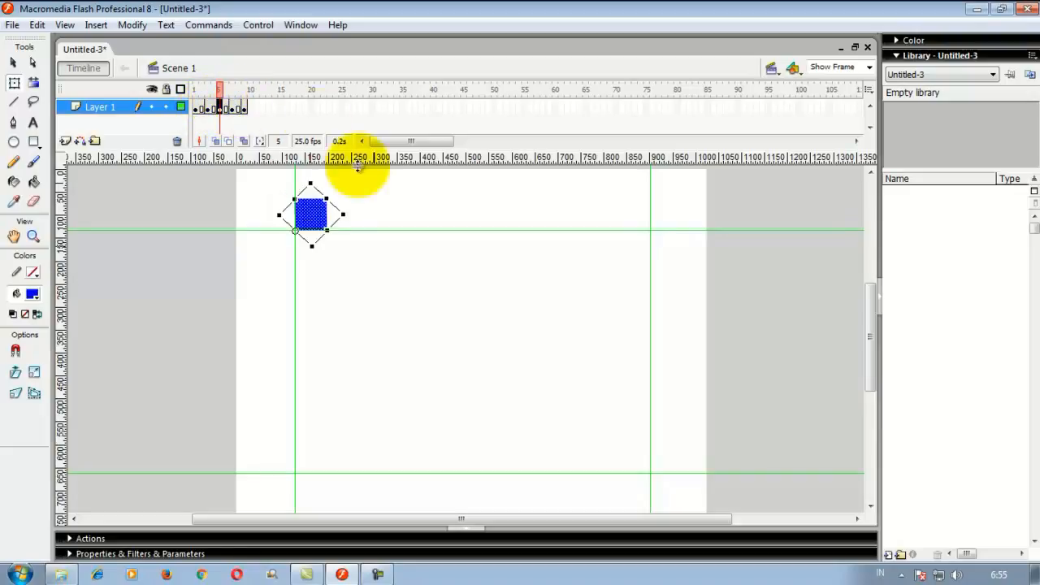
{"action": "left_click", "coordinate": [202, 91]}
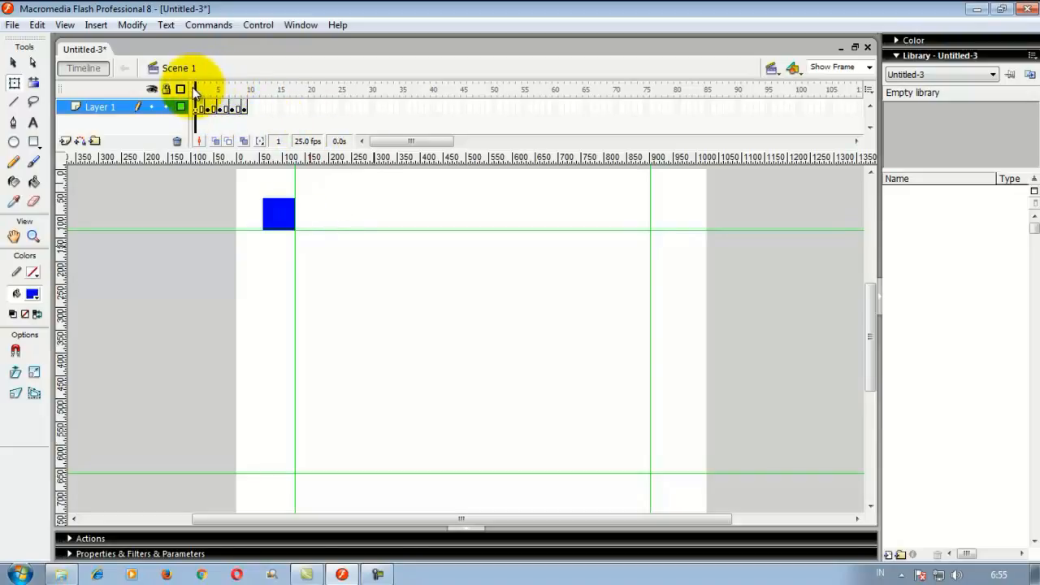
{"action": "left_click", "coordinate": [195, 89]}
{"action": "left_click_drag", "start_coordinate": [200, 87], "coordinate": [244, 93]}
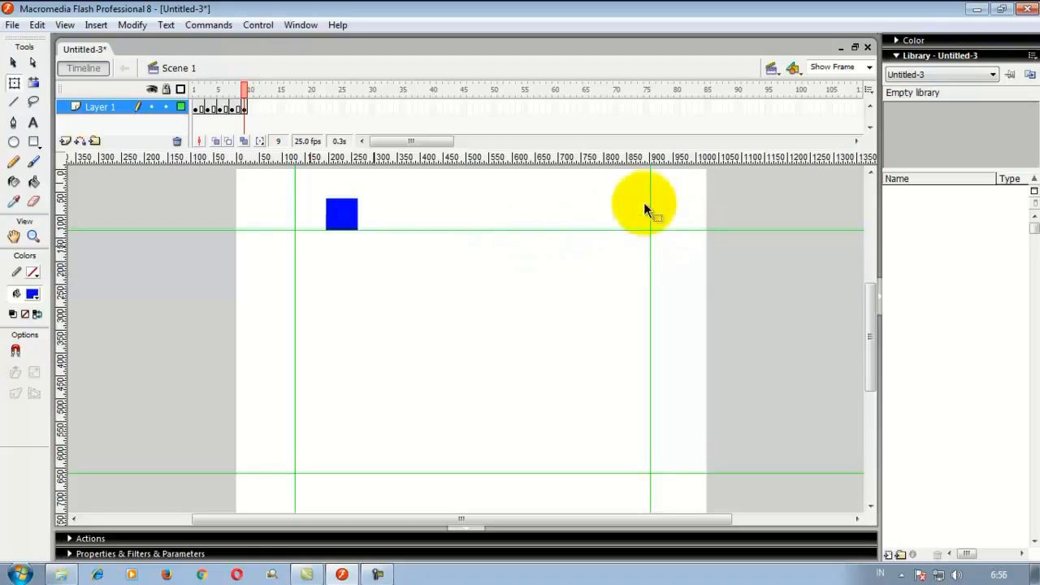
- Insert a keyframe at frame 11 and rotate the square about 45° clockwise around its lower-right corner
{"action": "right_click", "coordinate": [257, 108]}
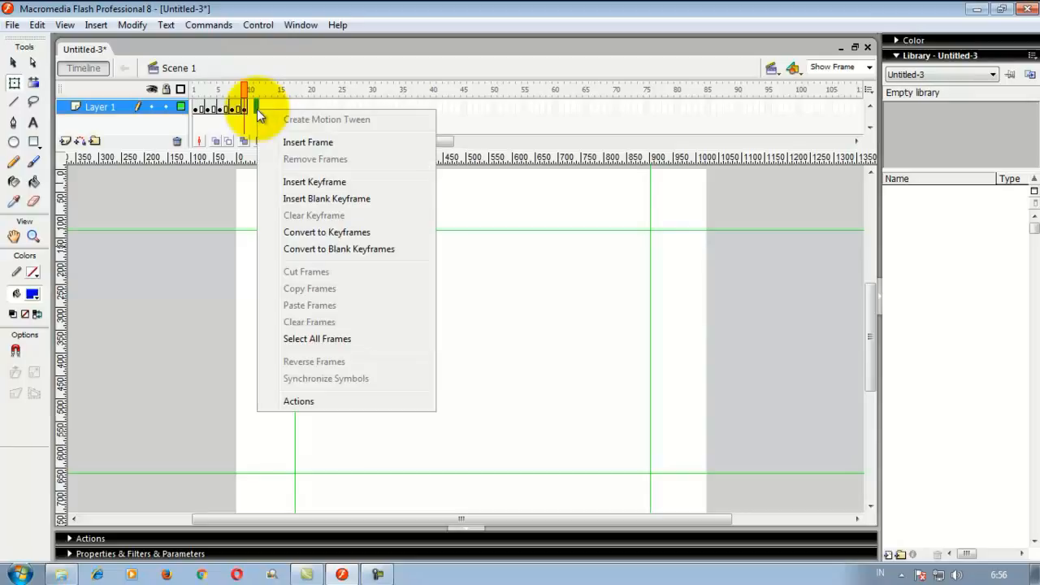
{"action": "left_click", "coordinate": [298, 178]}
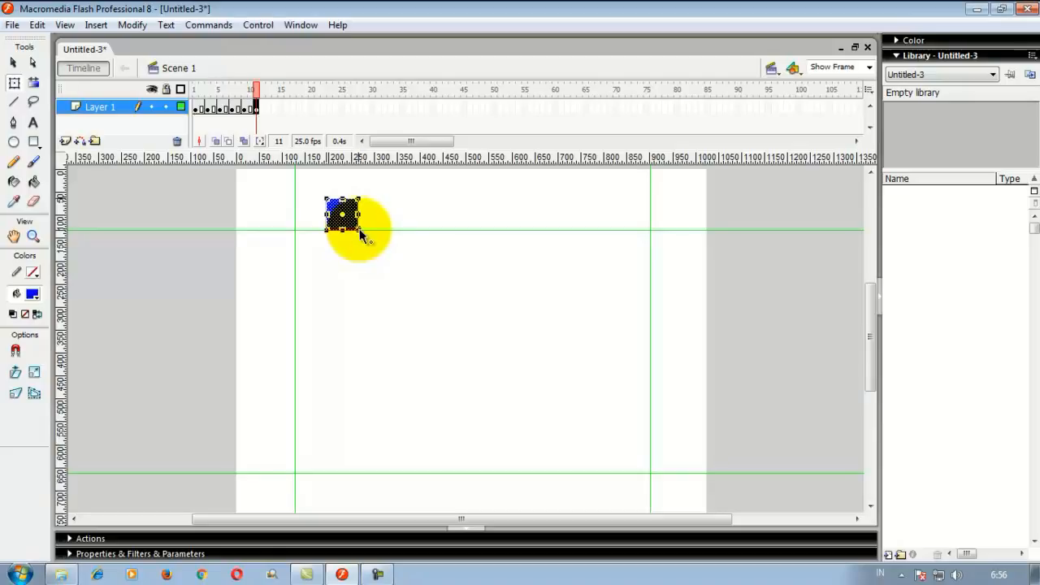
{"action": "left_click_drag", "start_coordinate": [360, 234], "coordinate": [391, 200]}
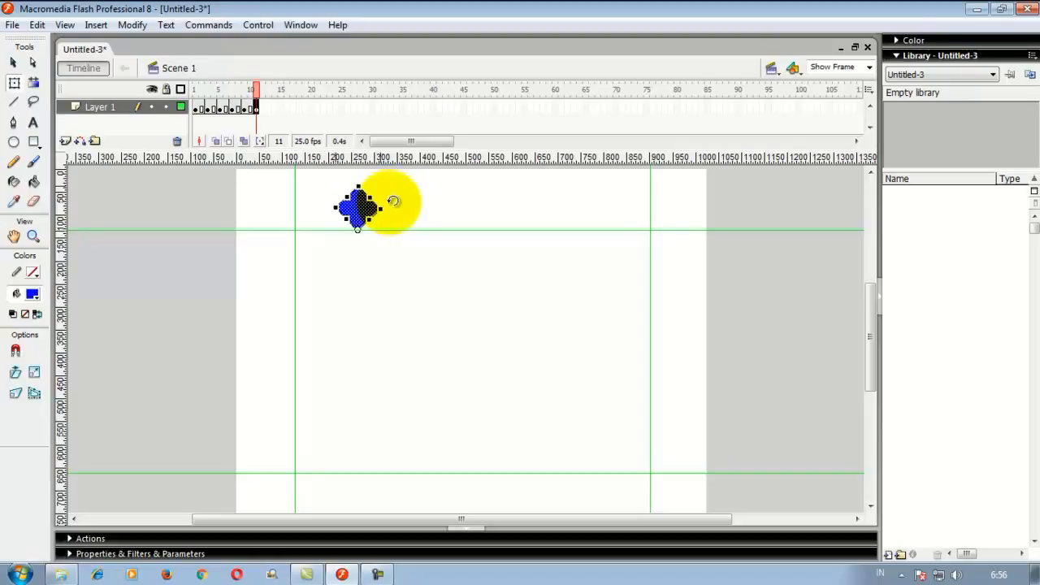
- Insert a keyframe at frame 13 and rotate the diamond about 45° clockwise around its bottom corner
{"action": "right_click", "coordinate": [268, 107]}
{"action": "left_click", "coordinate": [296, 181]}
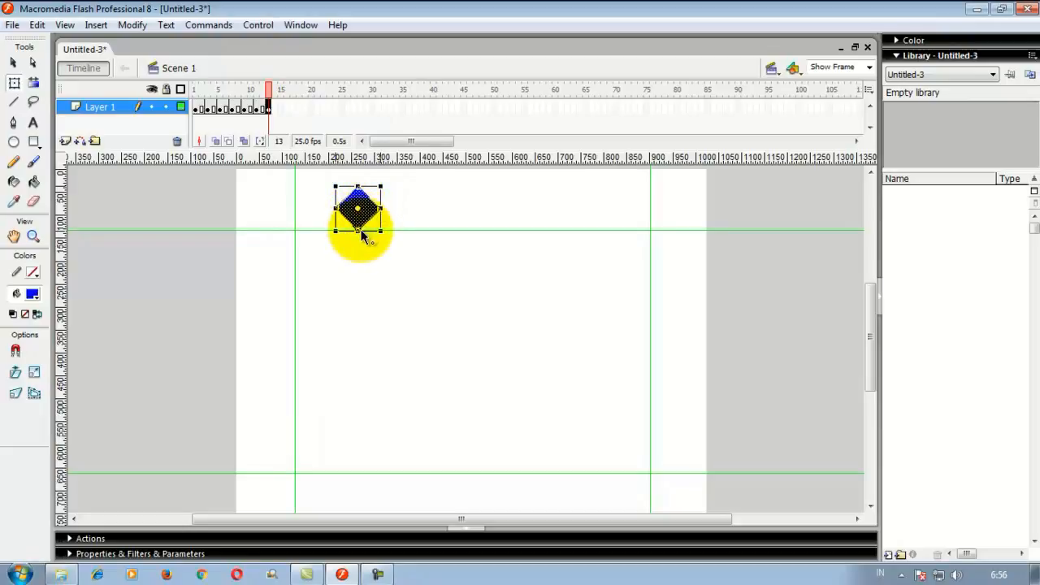
{"action": "left_click_drag", "start_coordinate": [360, 232], "coordinate": [358, 231]}
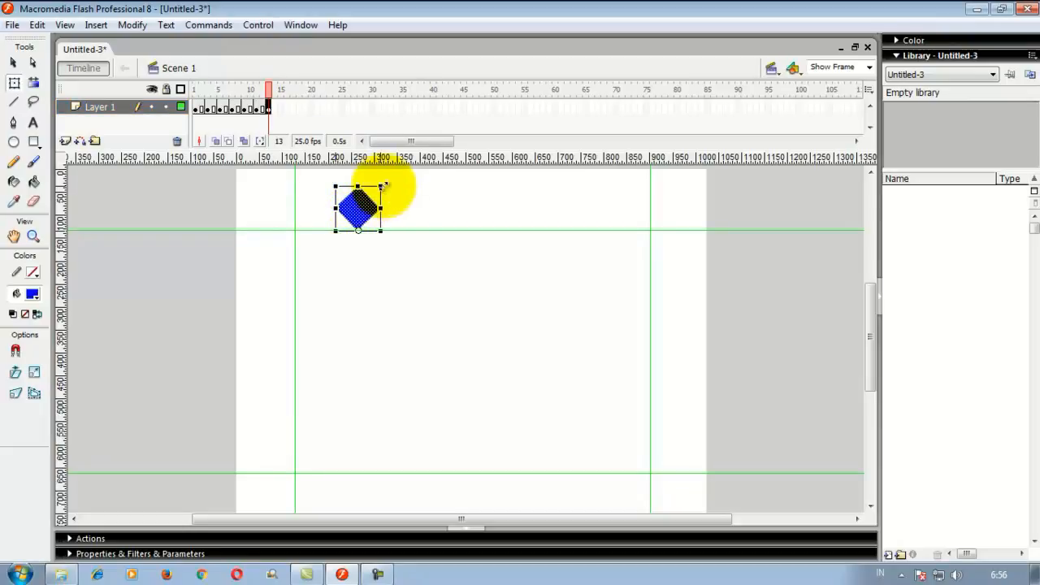
{"action": "left_click_drag", "start_coordinate": [383, 185], "coordinate": [413, 213]}
- Insert a keyframe at frame 15 and rotate the square about 45° clockwise around its lower-right corner
{"action": "left_click", "coordinate": [281, 110]}
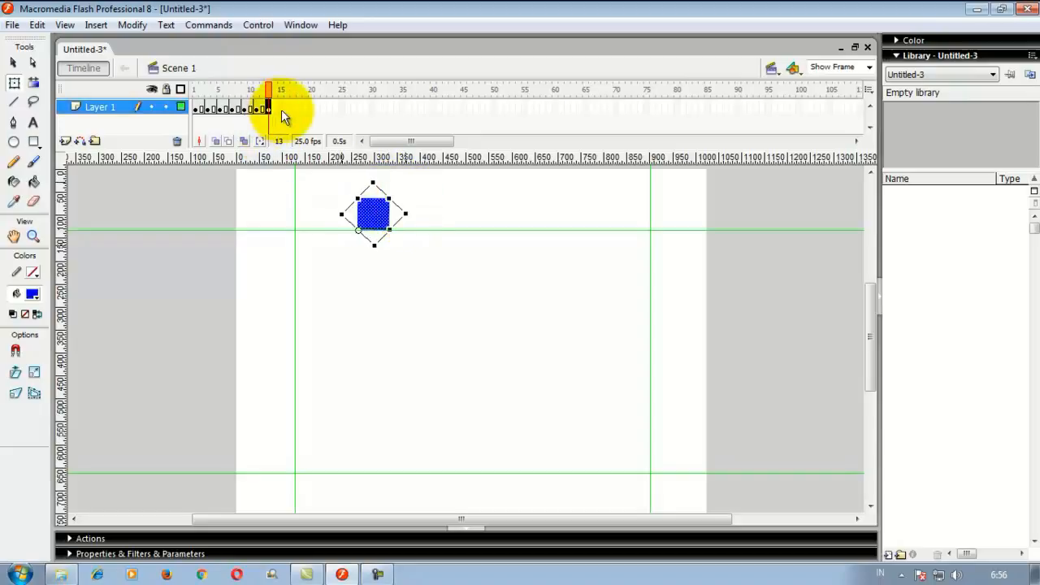
{"action": "right_click", "coordinate": [281, 110]}
{"action": "left_click", "coordinate": [325, 183]}
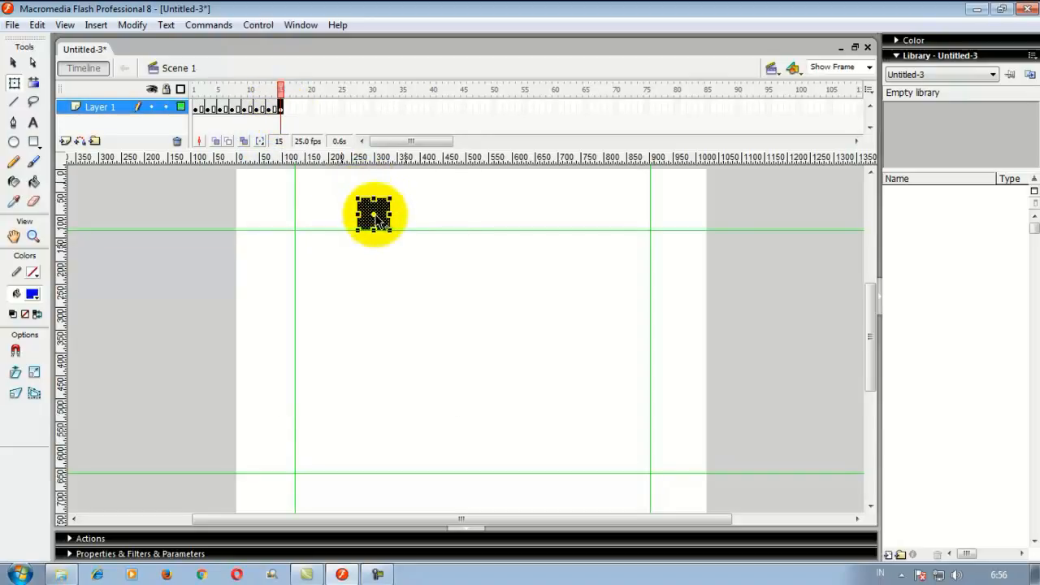
{"action": "left_click_drag", "start_coordinate": [383, 227], "coordinate": [390, 235]}
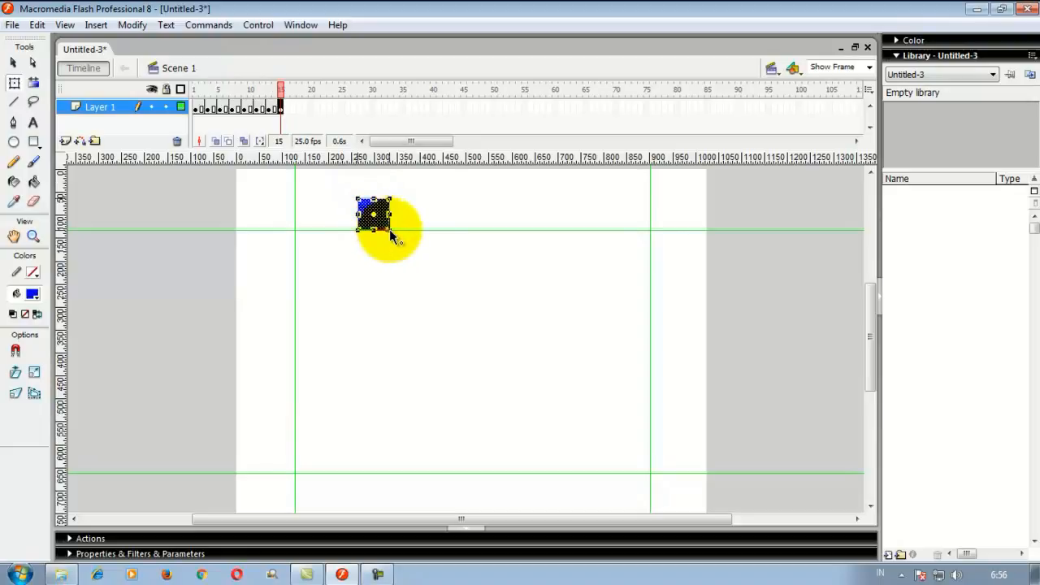
{"action": "left_click_drag", "start_coordinate": [399, 194], "coordinate": [422, 200]}
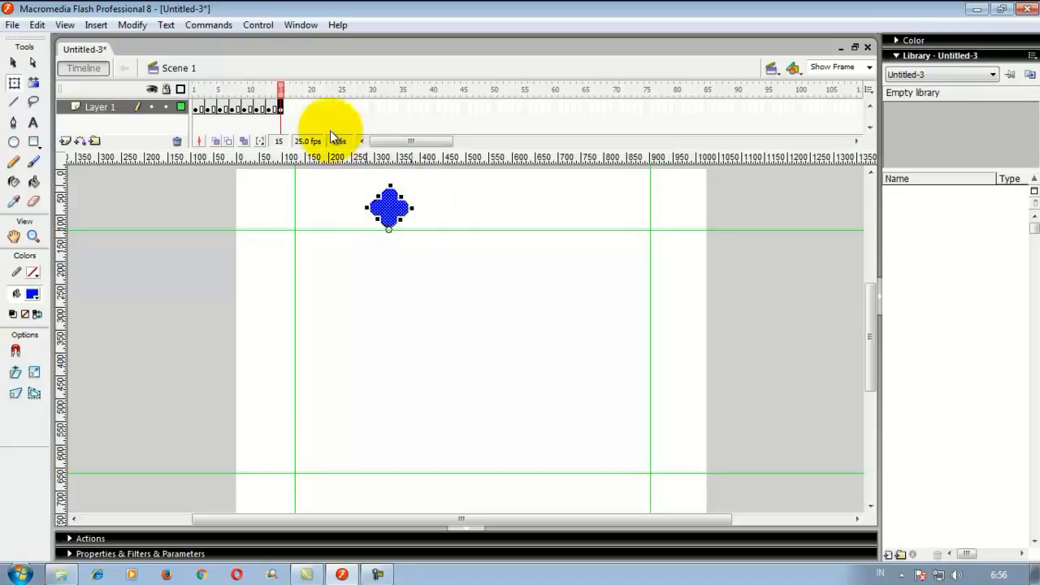
- Insert a keyframe at frame 17 and rotate the diamond about 45° clockwise around its bottom corner
{"action": "right_click", "coordinate": [291, 103]}
{"action": "left_click", "coordinate": [347, 177]}
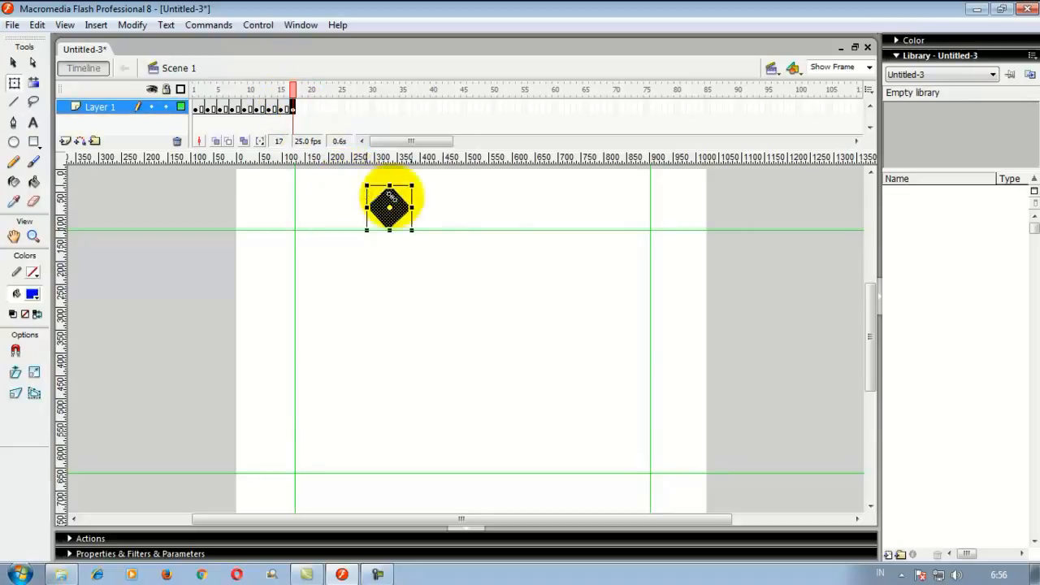
{"action": "left_click_drag", "start_coordinate": [417, 182], "coordinate": [439, 194]}
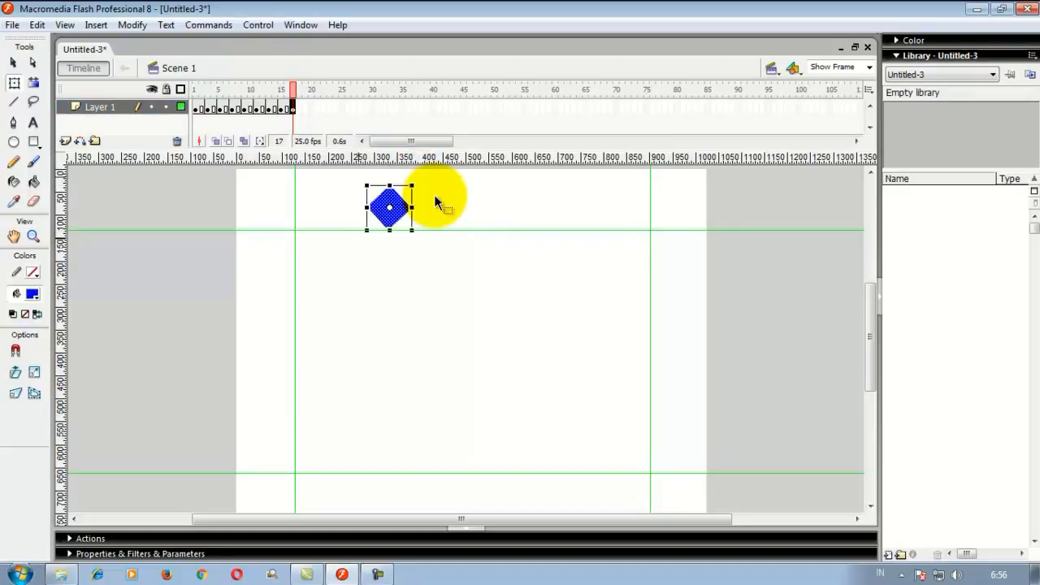
{"action": "left_click", "coordinate": [389, 209]}
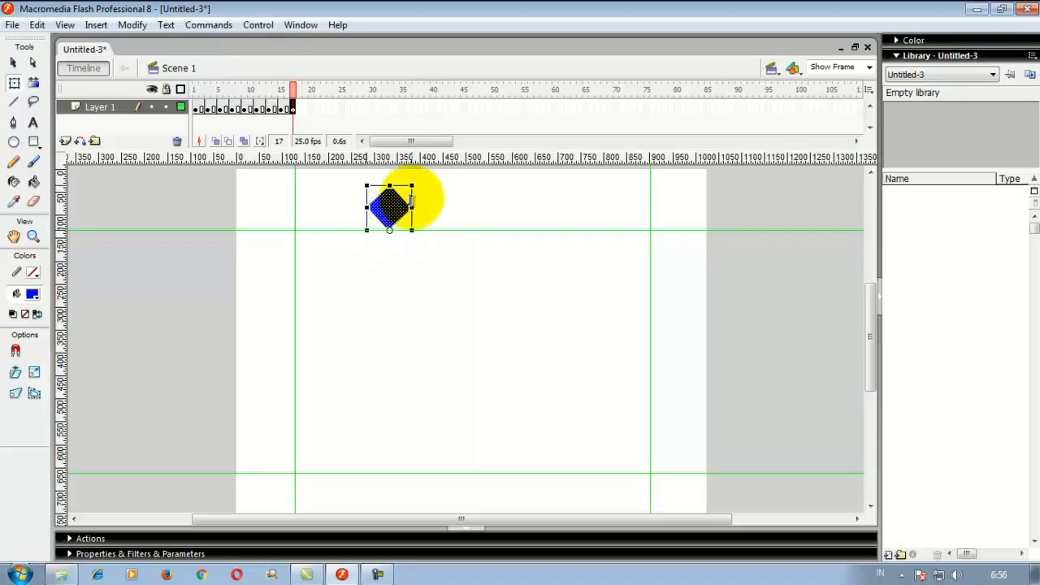
{"action": "left_click_drag", "start_coordinate": [425, 183], "coordinate": [437, 211]}
- Insert a keyframe at frame 19 and rotate the square about 45° clockwise around its lower-right corner
{"action": "left_click", "coordinate": [303, 107]}
{"action": "right_click", "coordinate": [303, 107]}
{"action": "left_click", "coordinate": [345, 179]}
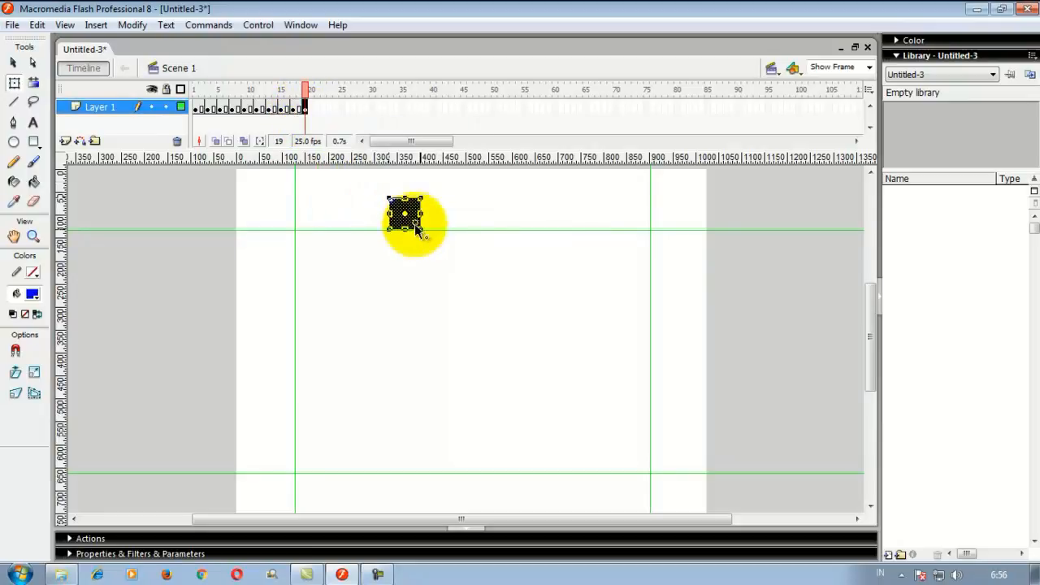
{"action": "left_click_drag", "start_coordinate": [428, 192], "coordinate": [444, 203]}
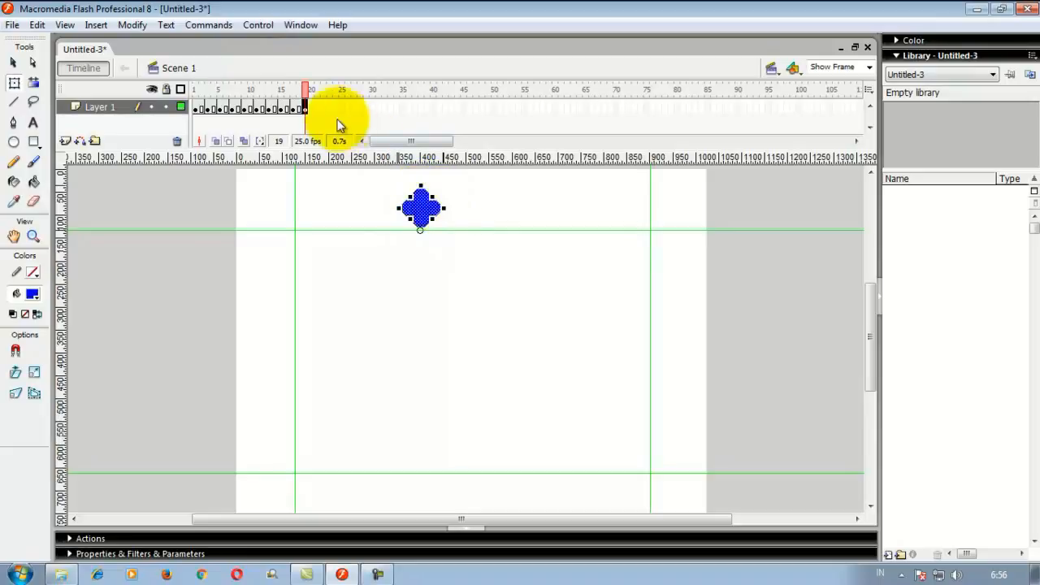
- Insert a keyframe at frame 21 and rotate the diamond about 45° clockwise around its bottom corner
{"action": "right_click", "coordinate": [319, 104]}
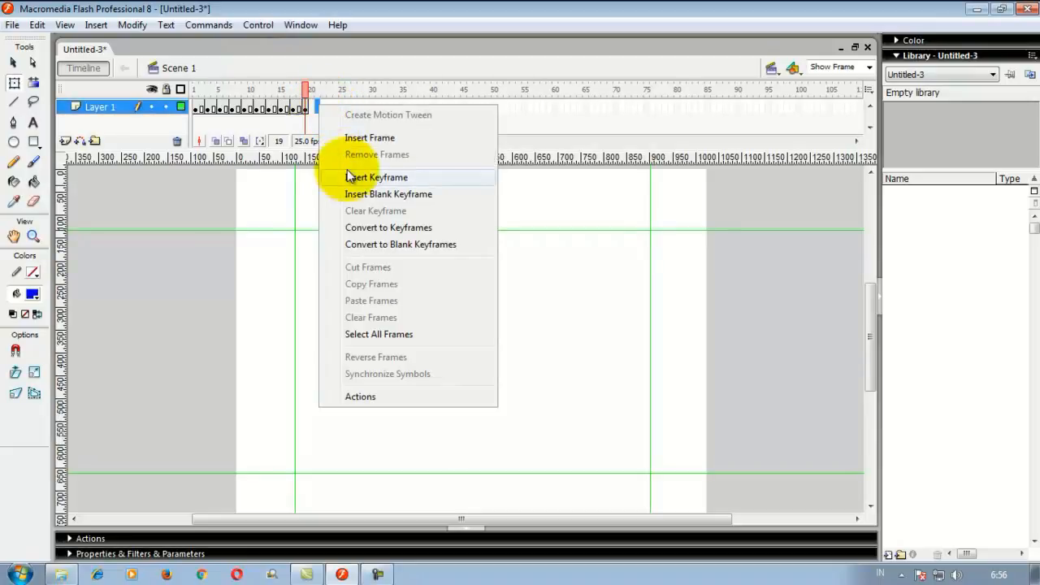
{"action": "left_click", "coordinate": [353, 174]}
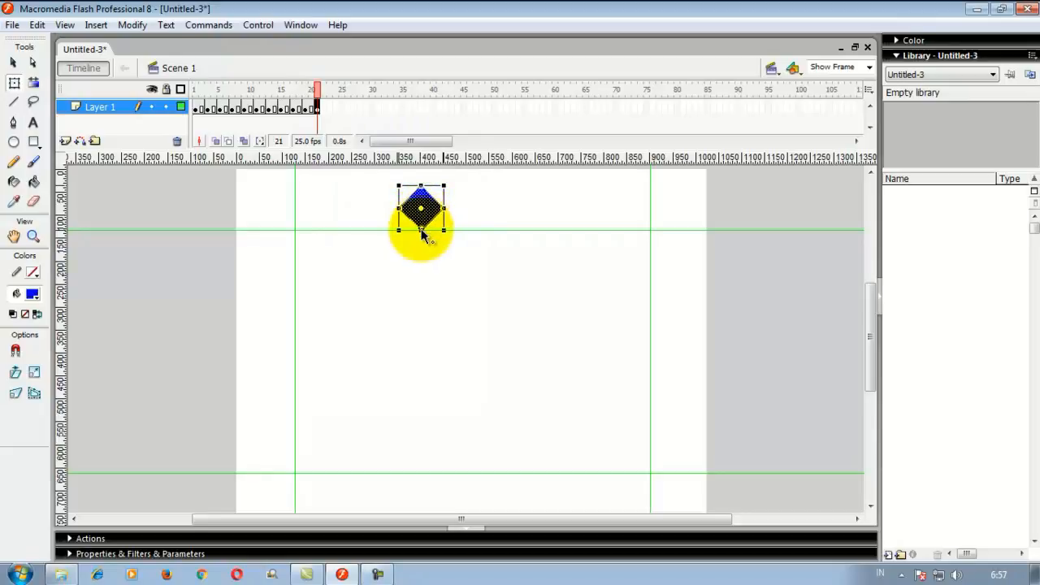
{"action": "left_click_drag", "start_coordinate": [453, 181], "coordinate": [475, 208]}
- Insert a keyframe at frame 23 and rotate the square about 45° clockwise around its lower-right corner
{"action": "right_click", "coordinate": [331, 109]}
{"action": "left_click", "coordinate": [382, 182]}
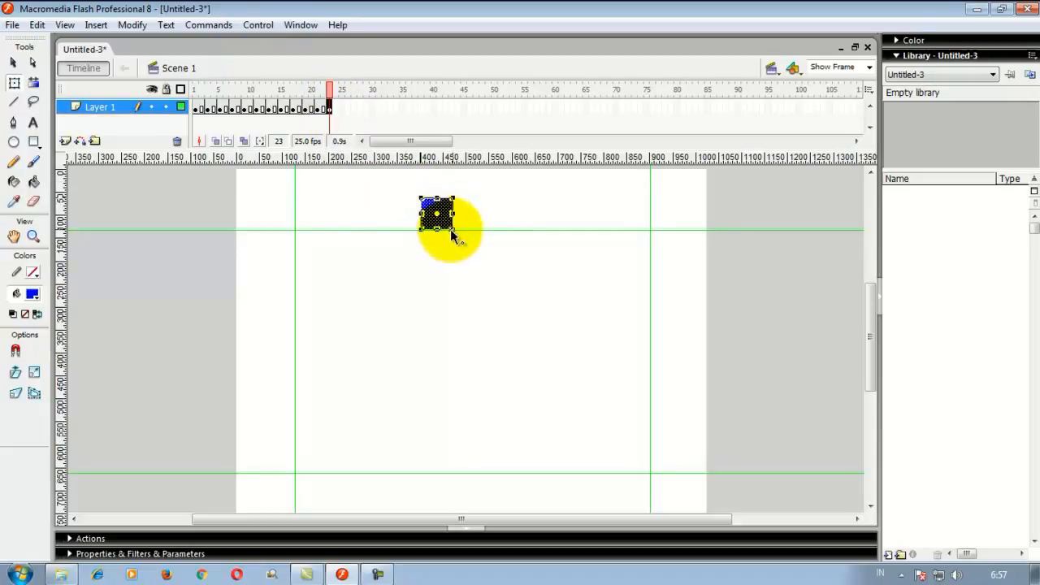
{"action": "left_click_drag", "start_coordinate": [453, 216], "coordinate": [476, 205]}
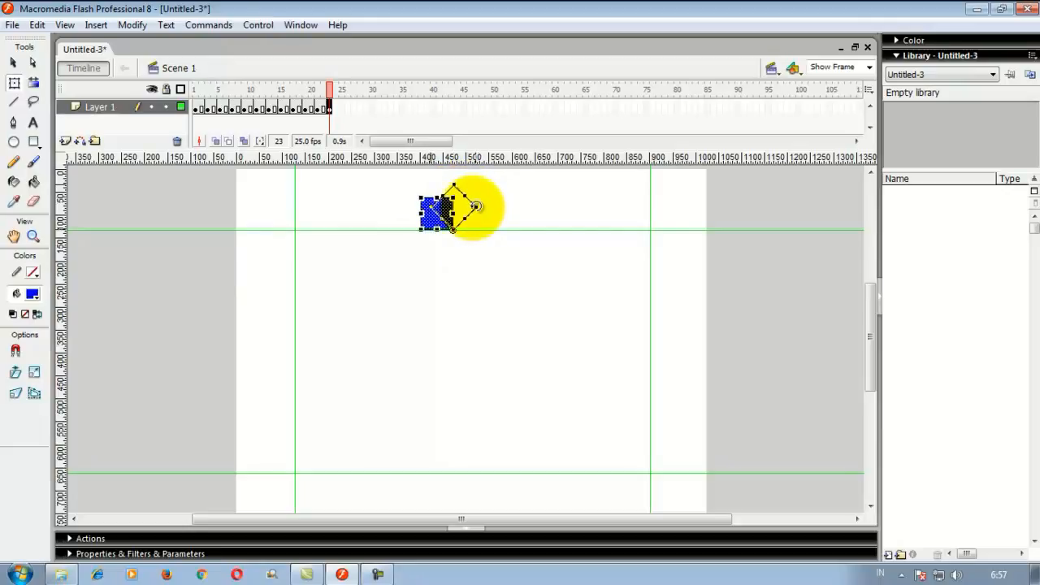
{"action": "left_click_drag", "start_coordinate": [476, 206], "coordinate": [478, 207]}
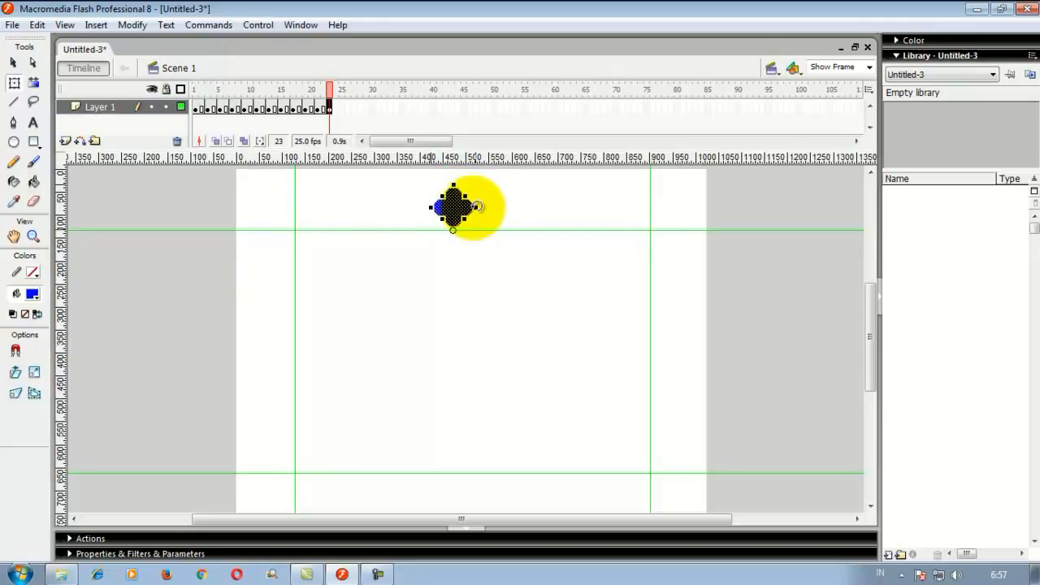
- Insert a keyframe at frame 25 and rotate the diamond about 45° clockwise around its bottom corner
{"action": "right_click", "coordinate": [342, 108]}
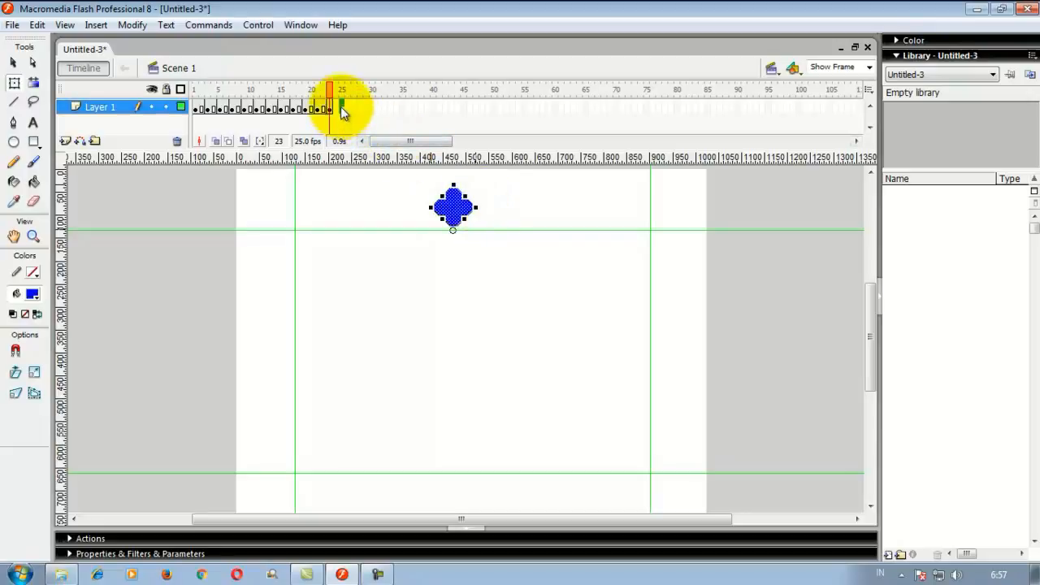
{"action": "left_click", "coordinate": [379, 180]}
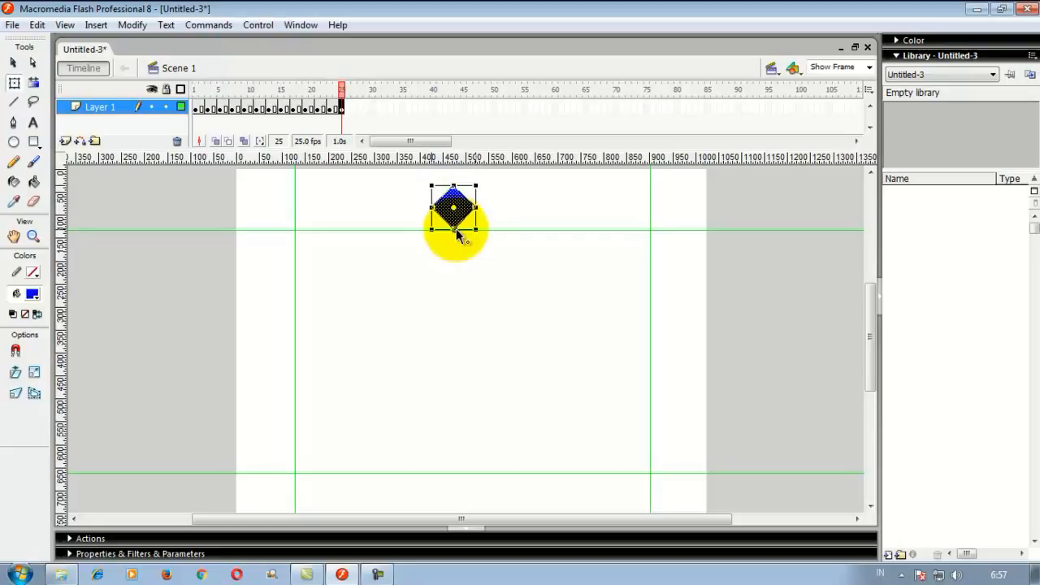
{"action": "left_click_drag", "start_coordinate": [488, 174], "coordinate": [508, 213]}
{"action": "left_click_drag", "start_coordinate": [506, 212], "coordinate": [467, 191]}
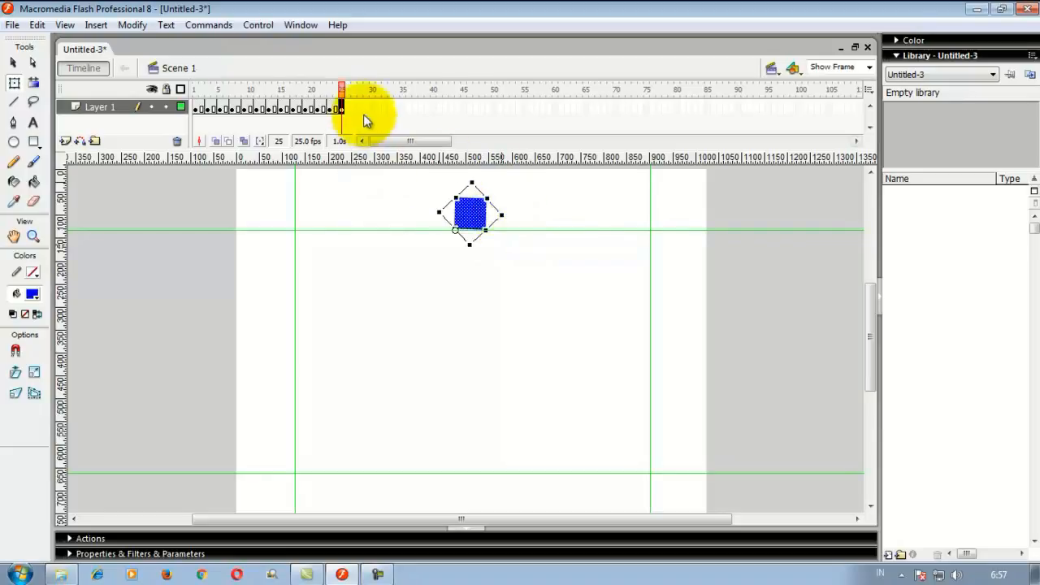
- Insert a keyframe at frame 27 and rotate the square about 45° clockwise around its lower-right corner
{"action": "right_click", "coordinate": [353, 108]}
{"action": "left_click", "coordinate": [390, 180]}
{"action": "left_click", "coordinate": [469, 213]}
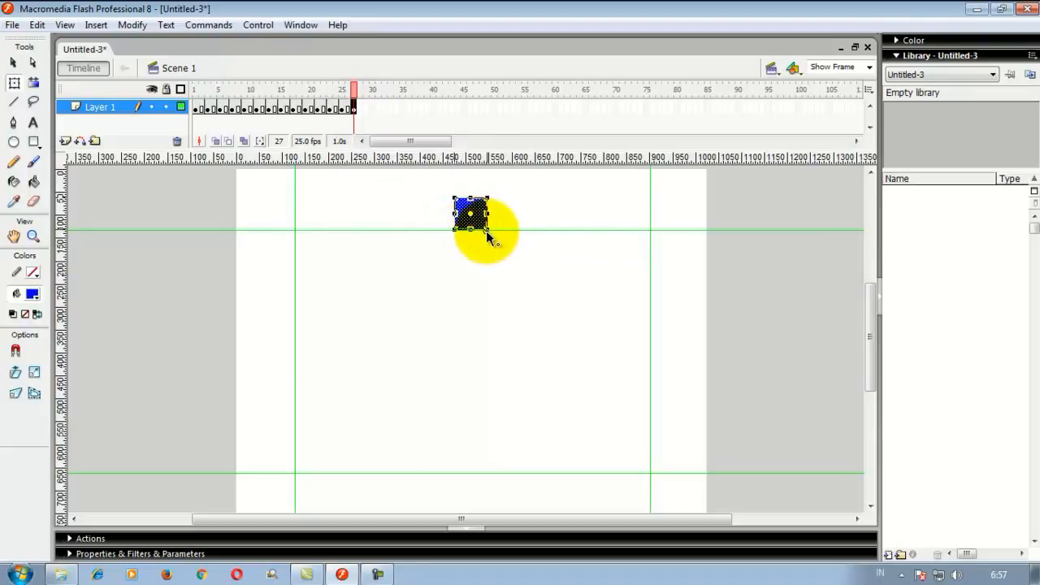
{"action": "left_click_drag", "start_coordinate": [486, 230], "coordinate": [514, 206]}
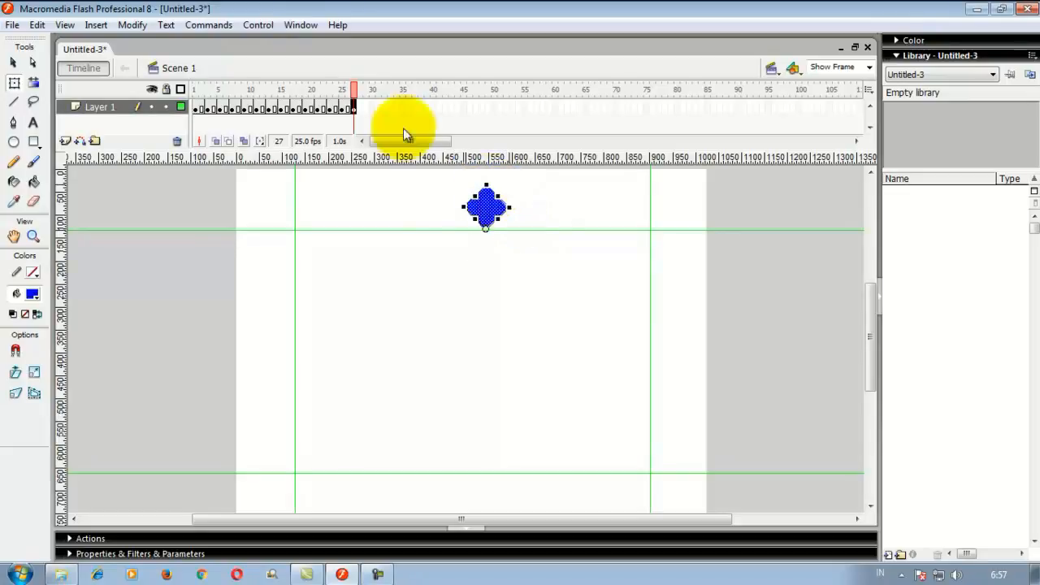
- Insert a keyframe at frame 29 and rotate the diamond about 45° clockwise around its bottom corner
{"action": "right_click", "coordinate": [365, 105]}
{"action": "left_click", "coordinate": [395, 178]}
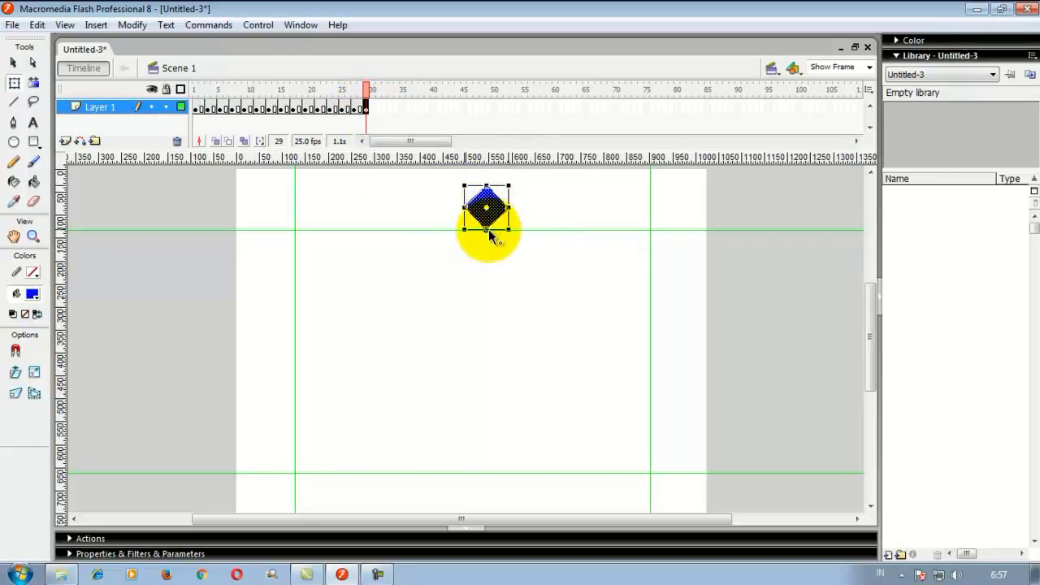
{"action": "left_click_drag", "start_coordinate": [510, 185], "coordinate": [536, 213]}
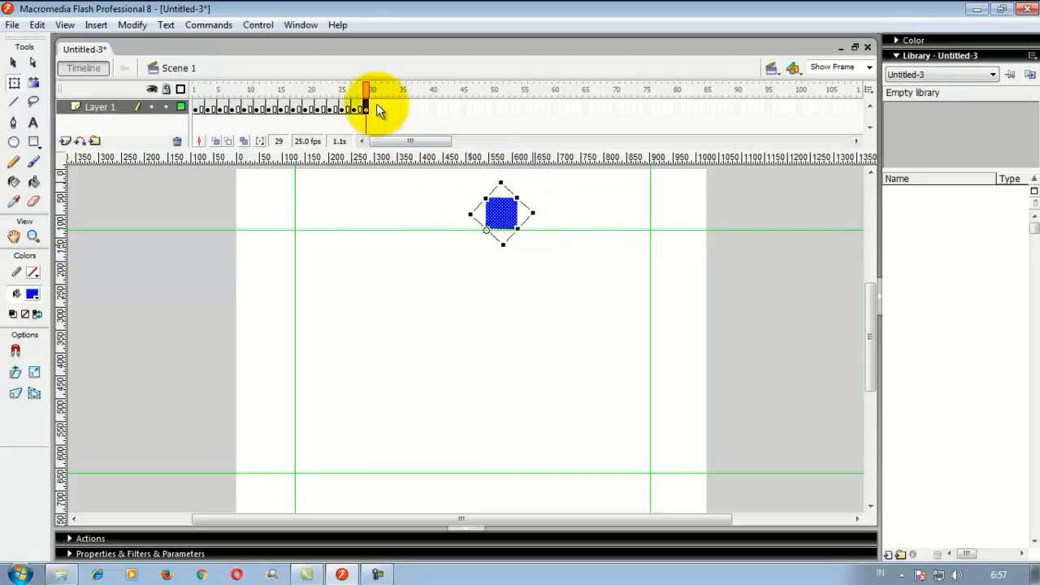
- Insert a keyframe at frame 31 and rotate the square about 45° clockwise around its lower-right corner
{"action": "right_click", "coordinate": [378, 104]}
{"action": "left_click", "coordinate": [415, 174]}
{"action": "left_click", "coordinate": [503, 218]}
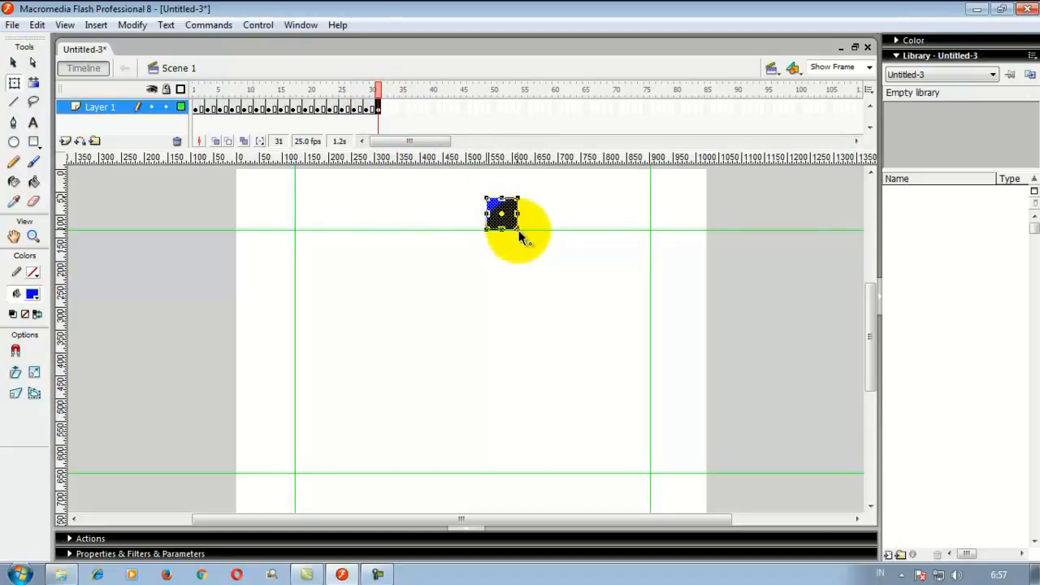
{"action": "left_click_drag", "start_coordinate": [532, 198], "coordinate": [552, 203]}
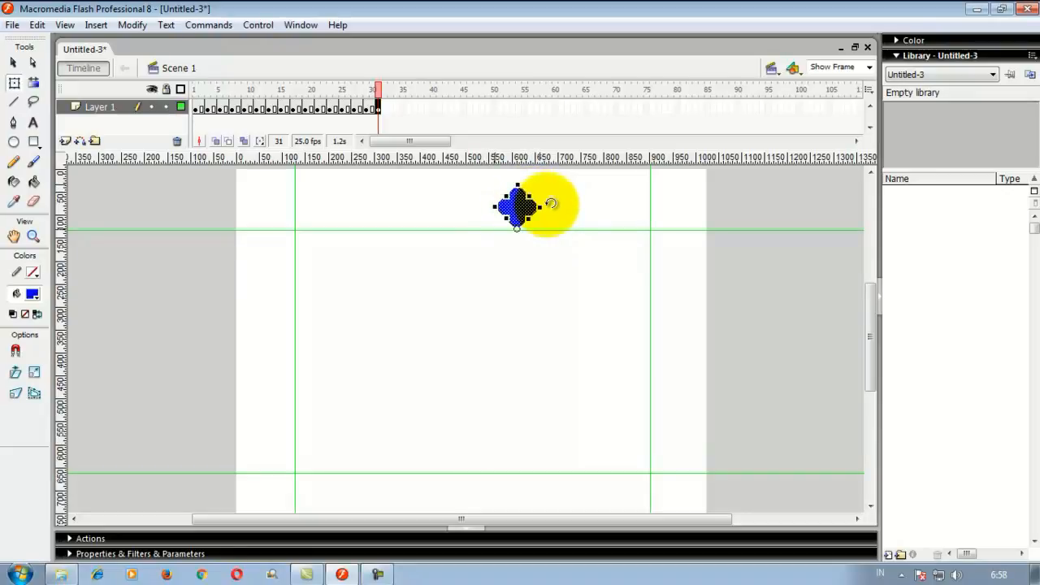
- Insert a keyframe at frame 33 and rotate the diamond about 45° clockwise around its bottom corner
{"action": "left_click", "coordinate": [393, 105]}
{"action": "right_click", "coordinate": [394, 105]}
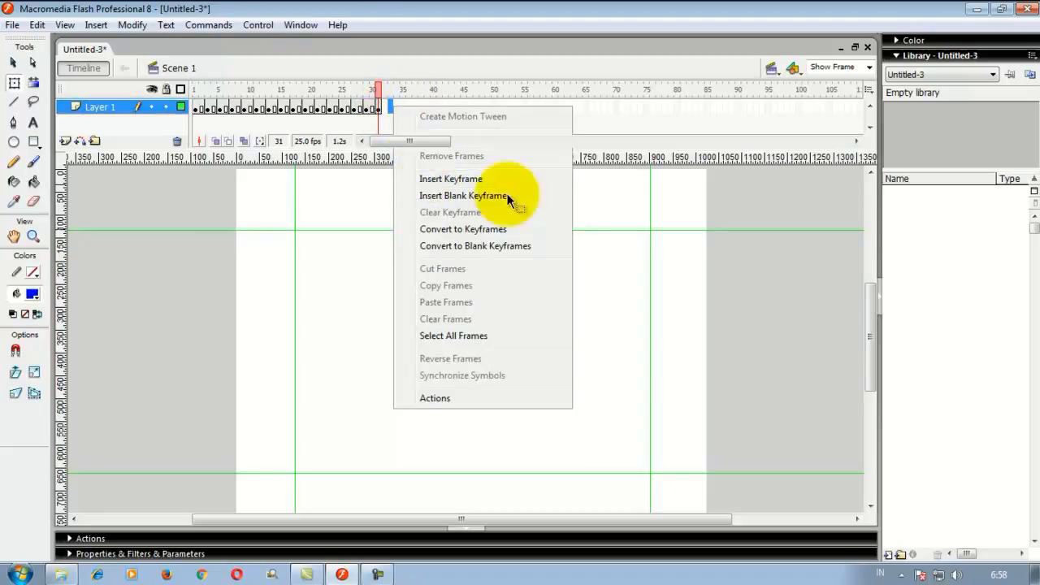
{"action": "left_click", "coordinate": [467, 177]}
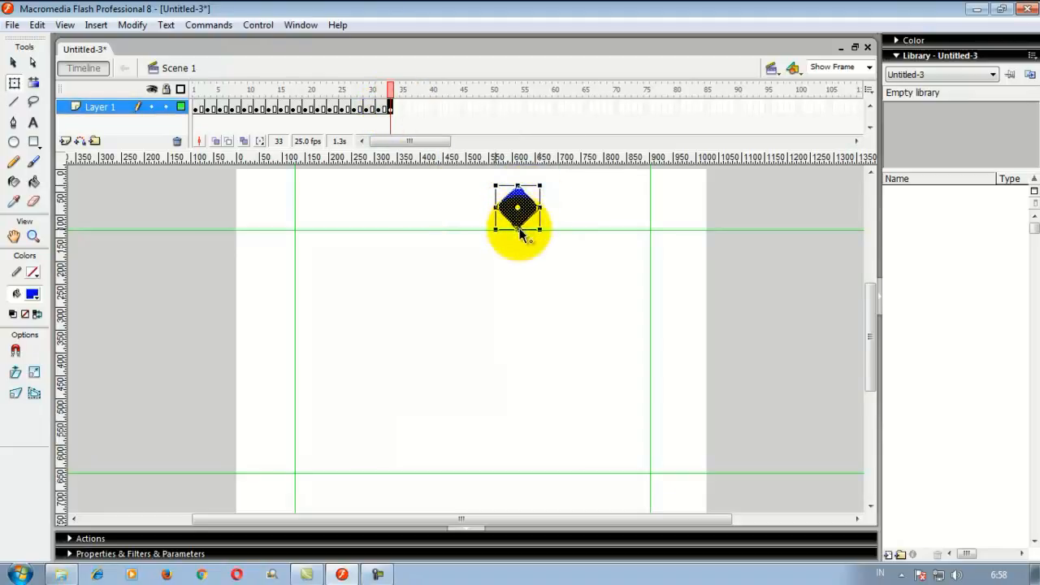
{"action": "left_click_drag", "start_coordinate": [517, 207], "coordinate": [520, 230]}
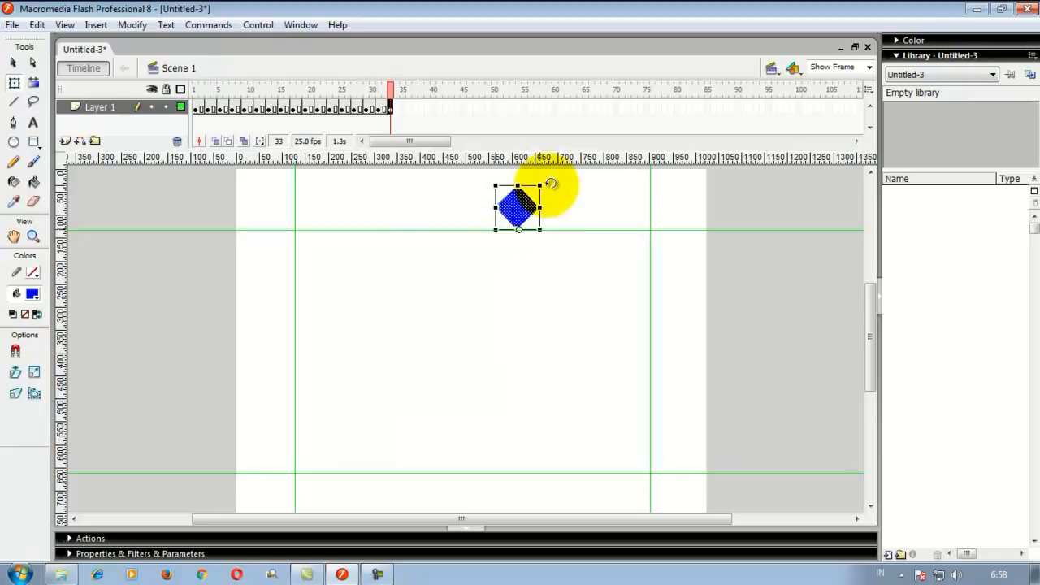
{"action": "left_click_drag", "start_coordinate": [558, 183], "coordinate": [565, 204]}
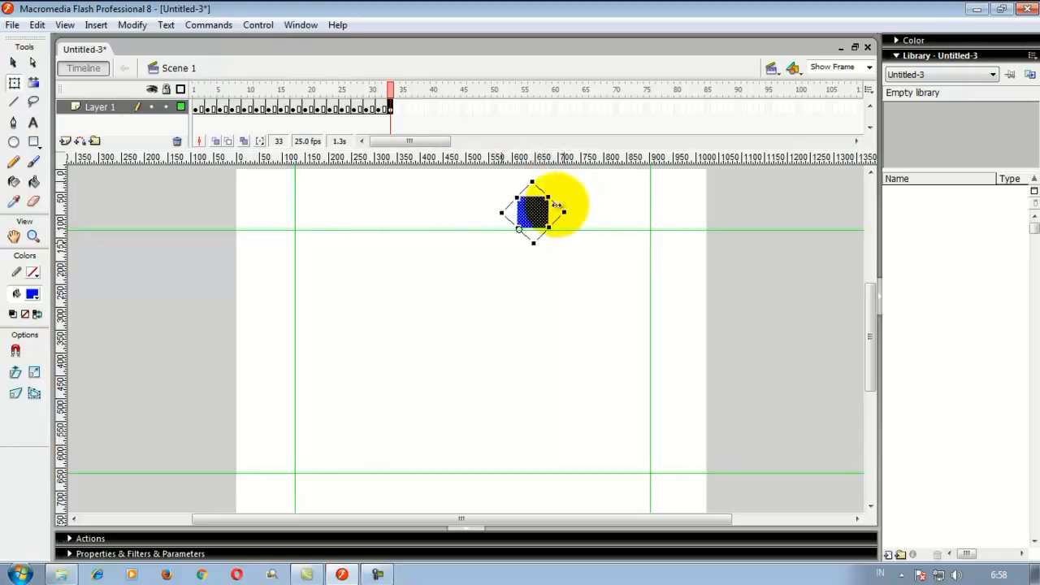
- Insert a keyframe at frame 35 and rotate the square about 45° clockwise around its lower-right corner
{"action": "left_click", "coordinate": [402, 109]}
{"action": "right_click", "coordinate": [402, 109]}
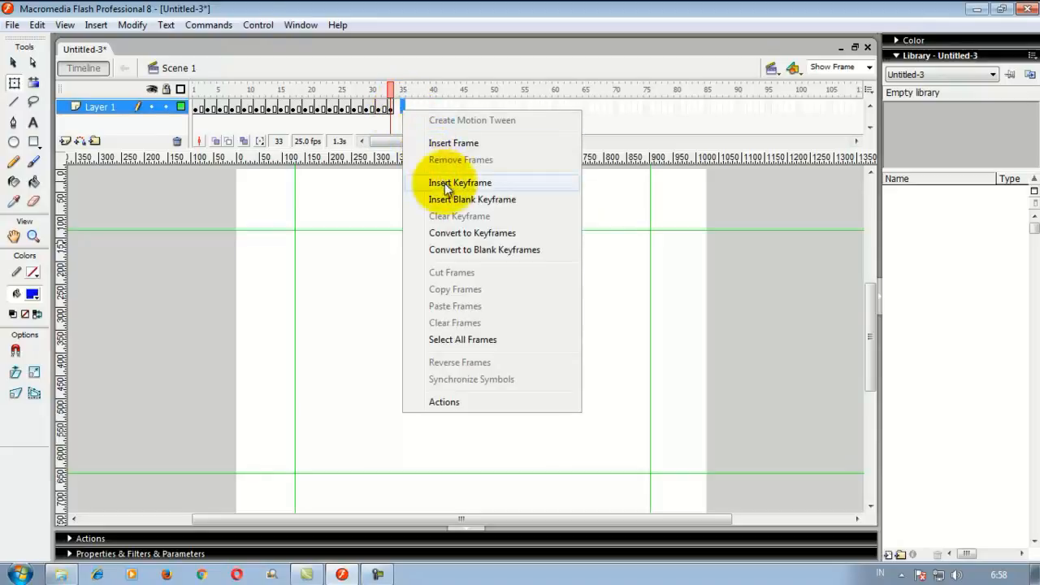
{"action": "left_click", "coordinate": [447, 182]}
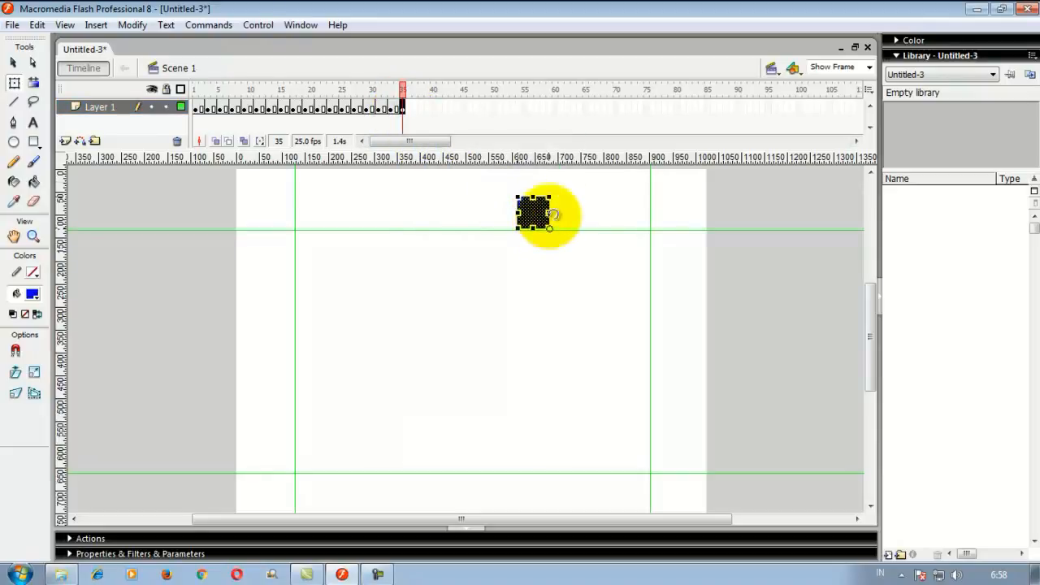
{"action": "left_click_drag", "start_coordinate": [559, 193], "coordinate": [574, 204]}
- Insert a keyframe at frame 37 and rotate the diamond about 45° clockwise around its bottom corner
{"action": "left_click", "coordinate": [417, 106]}
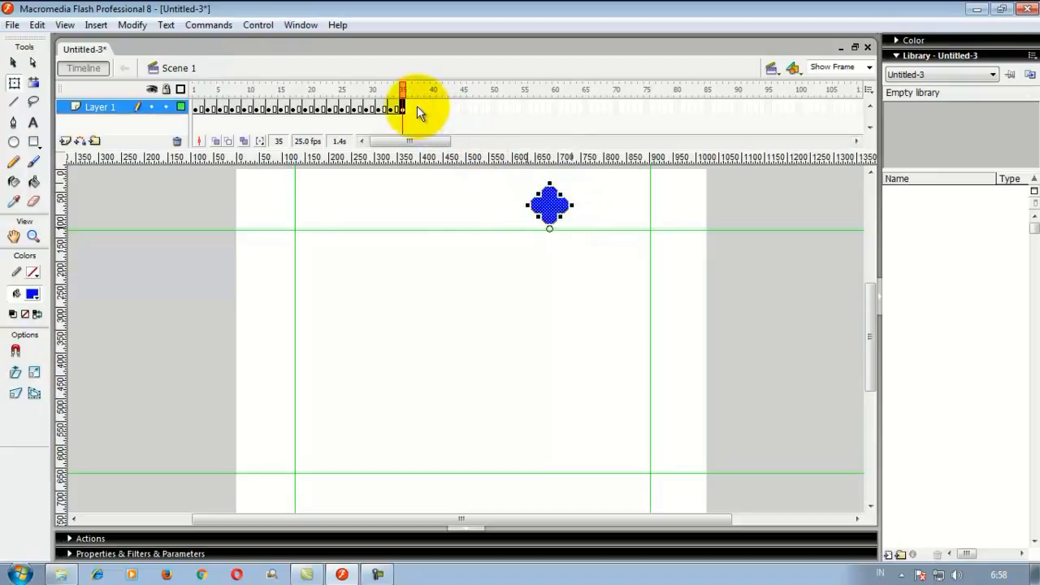
{"action": "right_click", "coordinate": [417, 107]}
{"action": "left_click", "coordinate": [461, 177]}
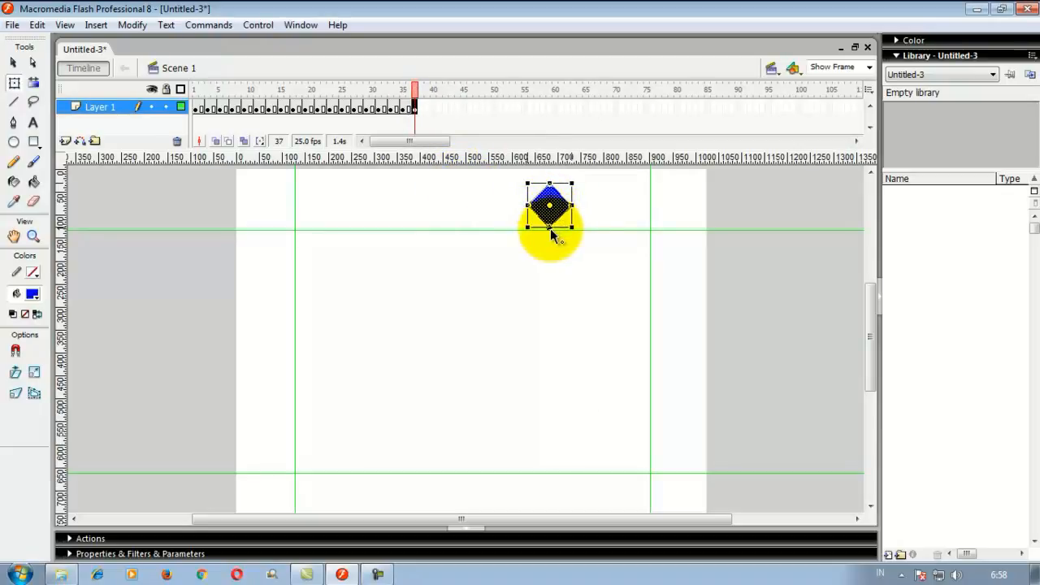
{"action": "left_click_drag", "start_coordinate": [551, 231], "coordinate": [550, 230]}
{"action": "left_click_drag", "start_coordinate": [578, 181], "coordinate": [600, 209]}
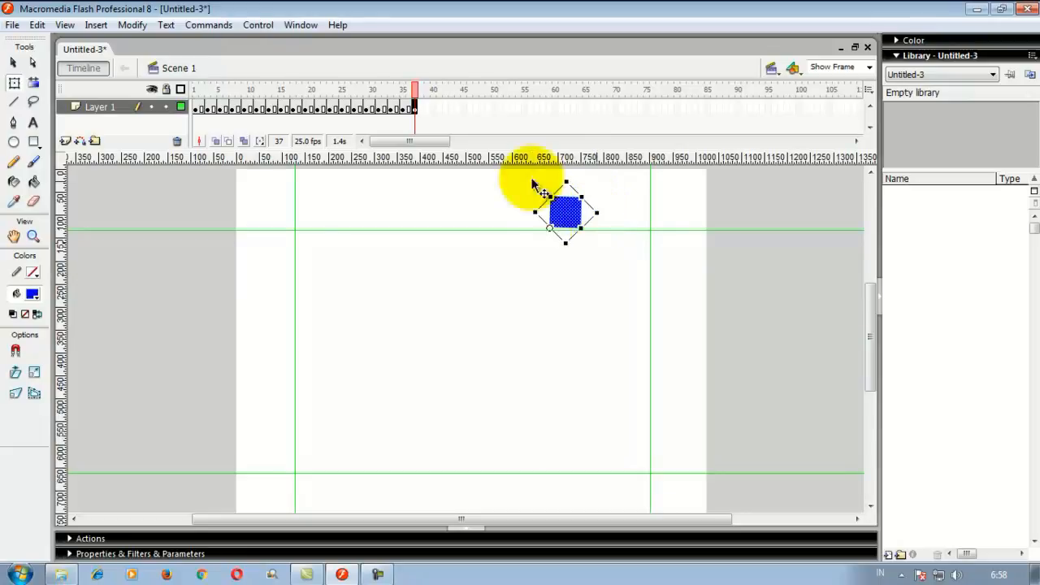
- Insert a keyframe at frame 39 and rotate the square about 45° clockwise around its lower-right corner
{"action": "left_click", "coordinate": [429, 109]}
{"action": "right_click", "coordinate": [429, 109]}
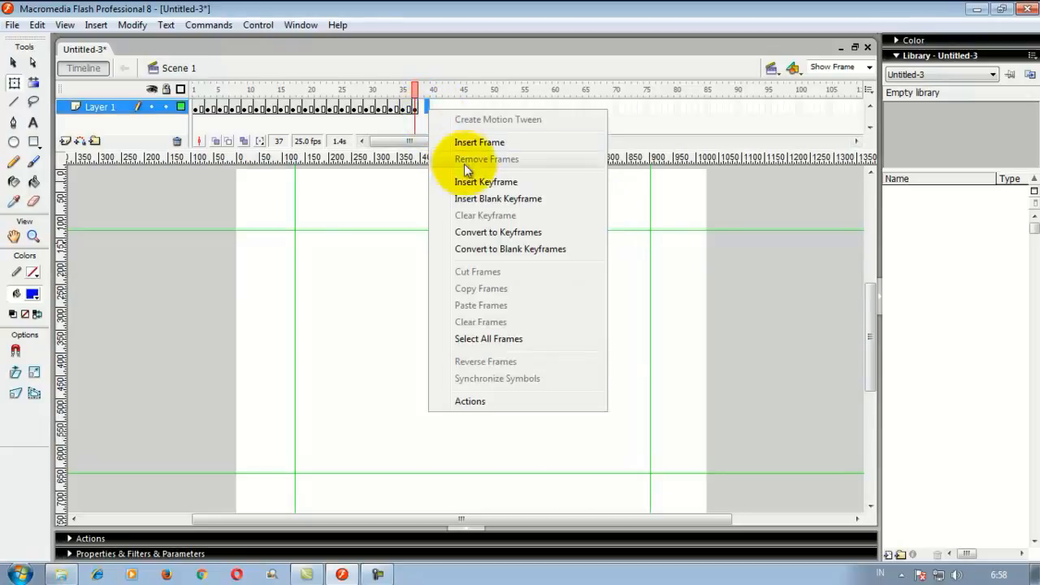
{"action": "left_click", "coordinate": [468, 178]}
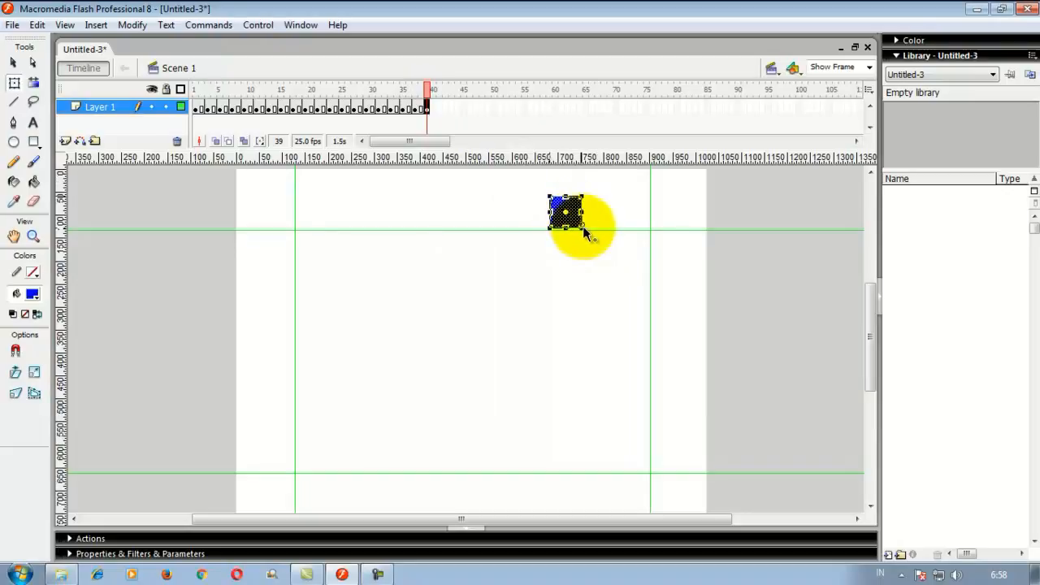
{"action": "left_click_drag", "start_coordinate": [581, 199], "coordinate": [601, 207]}
- Insert a keyframe at frame 41 and rotate the diamond about 45° clockwise around its bottom corner
{"action": "right_click", "coordinate": [442, 105]}
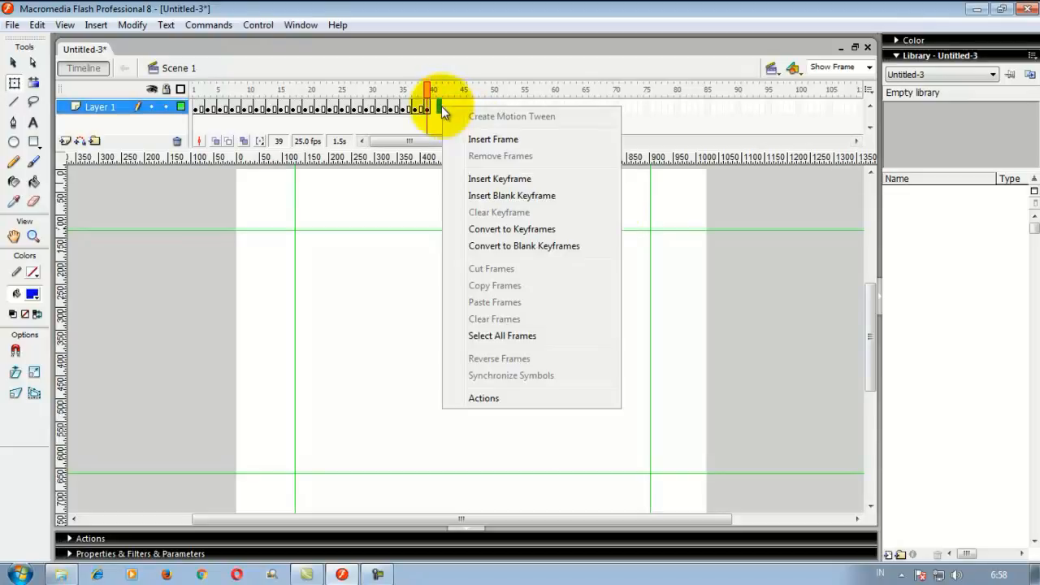
{"action": "left_click", "coordinate": [482, 175]}
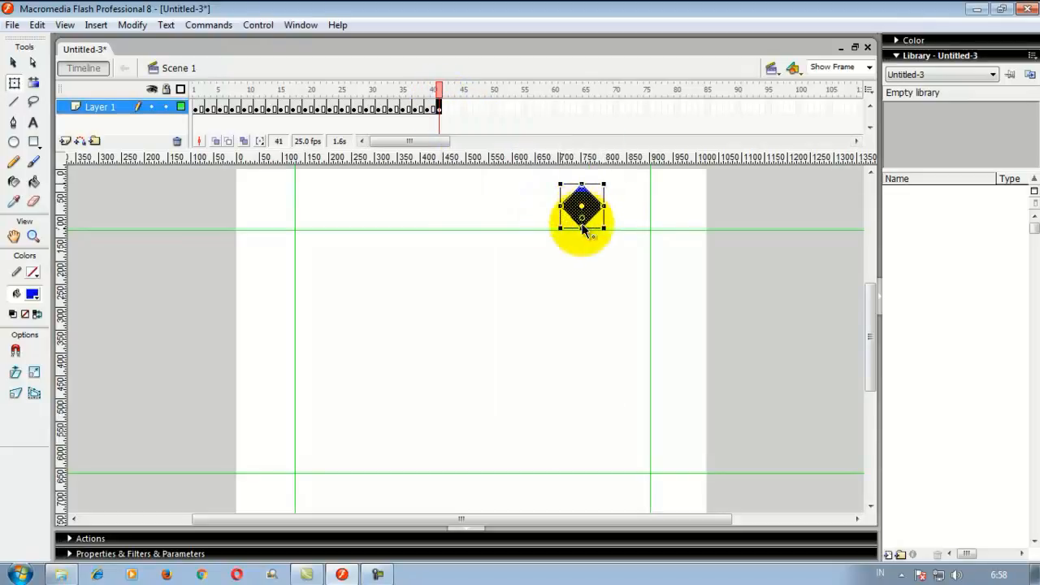
{"action": "left_click_drag", "start_coordinate": [583, 231], "coordinate": [582, 229]}
{"action": "left_click_drag", "start_coordinate": [609, 182], "coordinate": [634, 213]}
- Insert a keyframe at frame 43 and rotate the square about 45° clockwise around its lower-right corner
{"action": "left_click", "coordinate": [453, 110]}
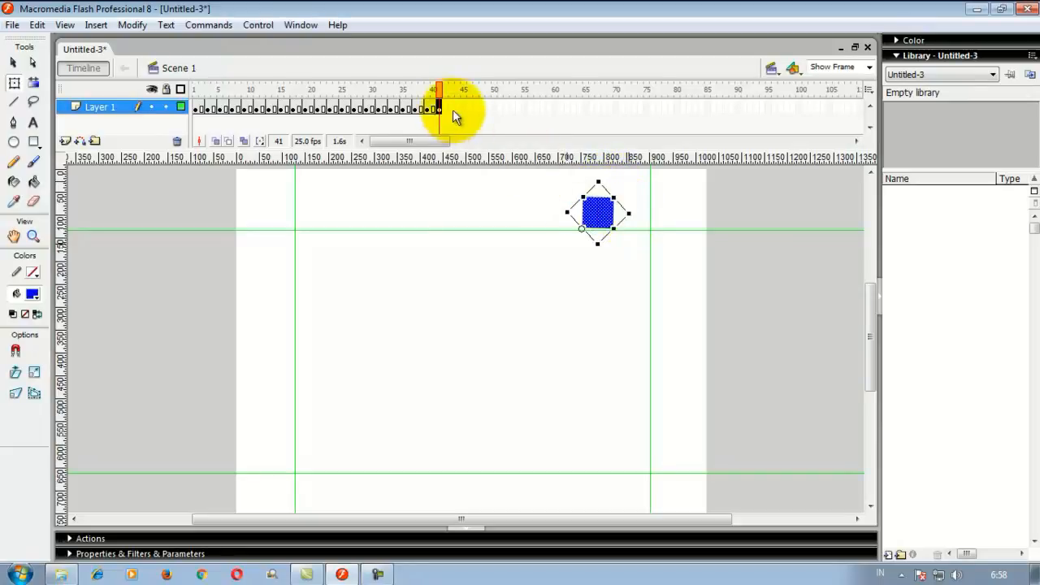
{"action": "right_click", "coordinate": [453, 110]}
{"action": "left_click", "coordinate": [504, 184]}
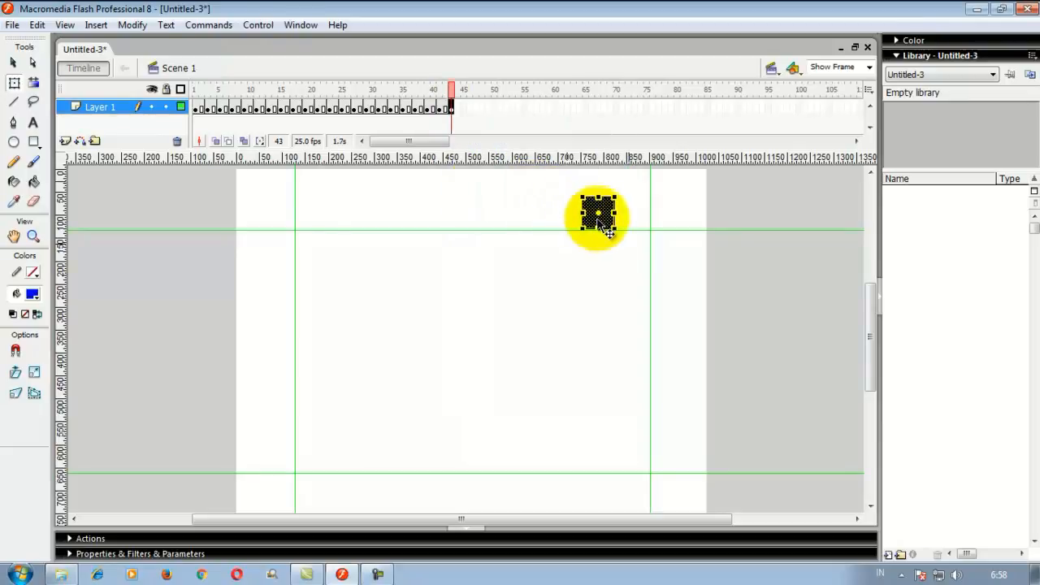
{"action": "left_click_drag", "start_coordinate": [610, 233], "coordinate": [632, 213]}
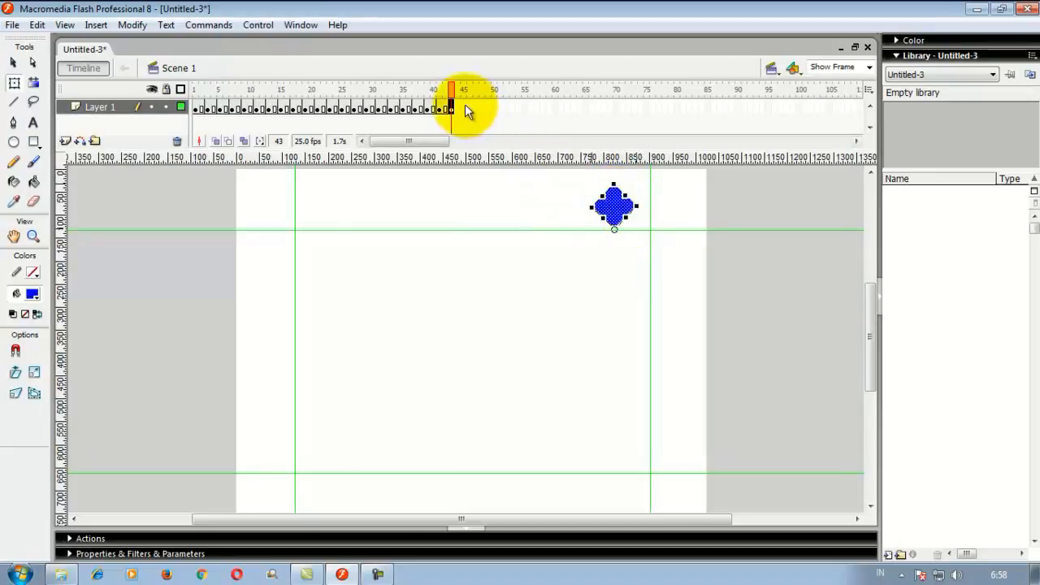
- Insert a keyframe at frame 45 and rotate the diamond about 45° clockwise around its bottom corner
{"action": "right_click", "coordinate": [464, 105]}
{"action": "left_click", "coordinate": [481, 174]}
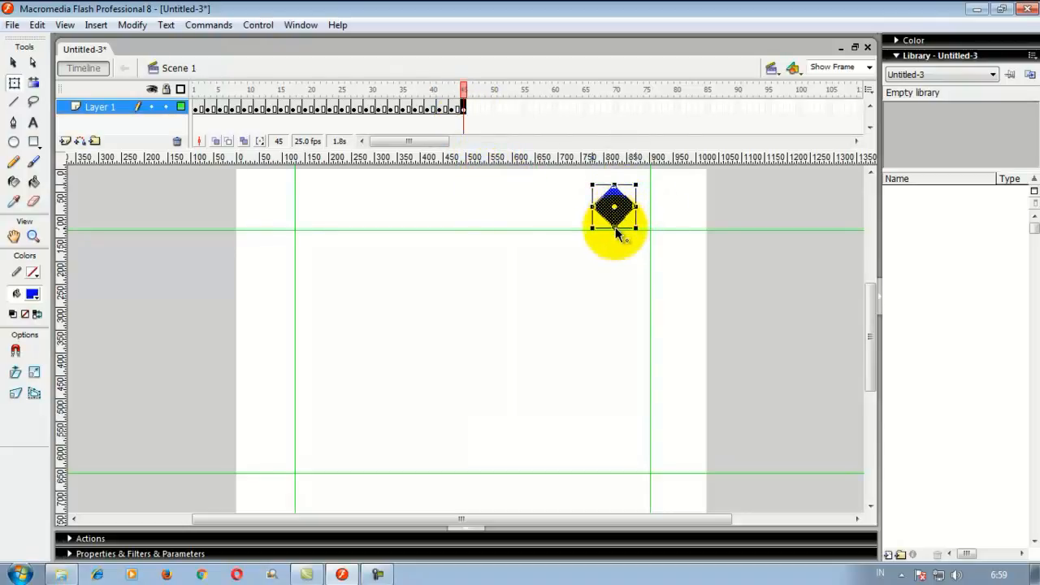
{"action": "left_click_drag", "start_coordinate": [636, 186], "coordinate": [655, 198]}
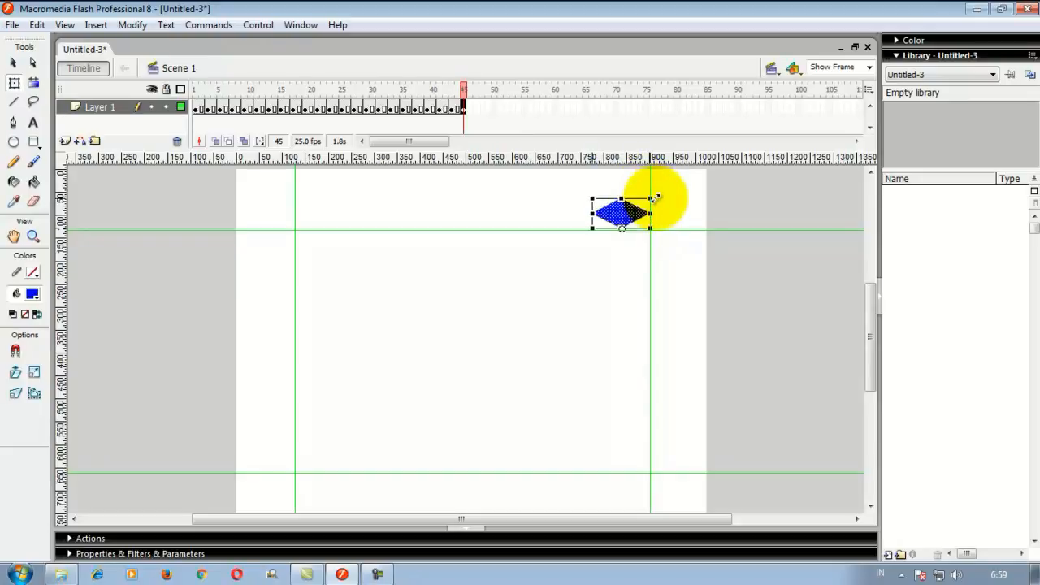
{"action": "key", "text": "ctrl+z"}
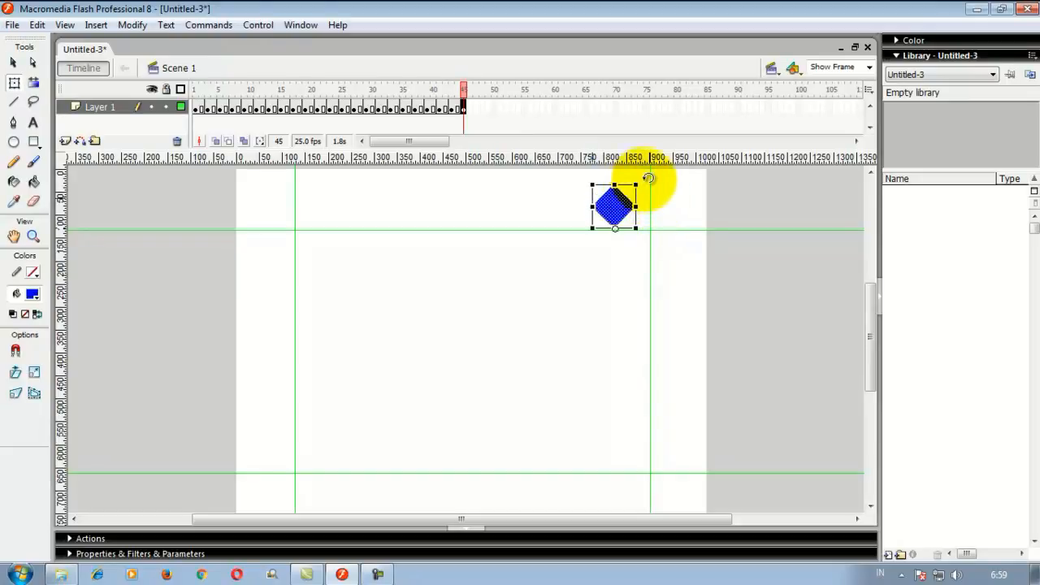
{"action": "left_click_drag", "start_coordinate": [656, 186], "coordinate": [666, 210]}
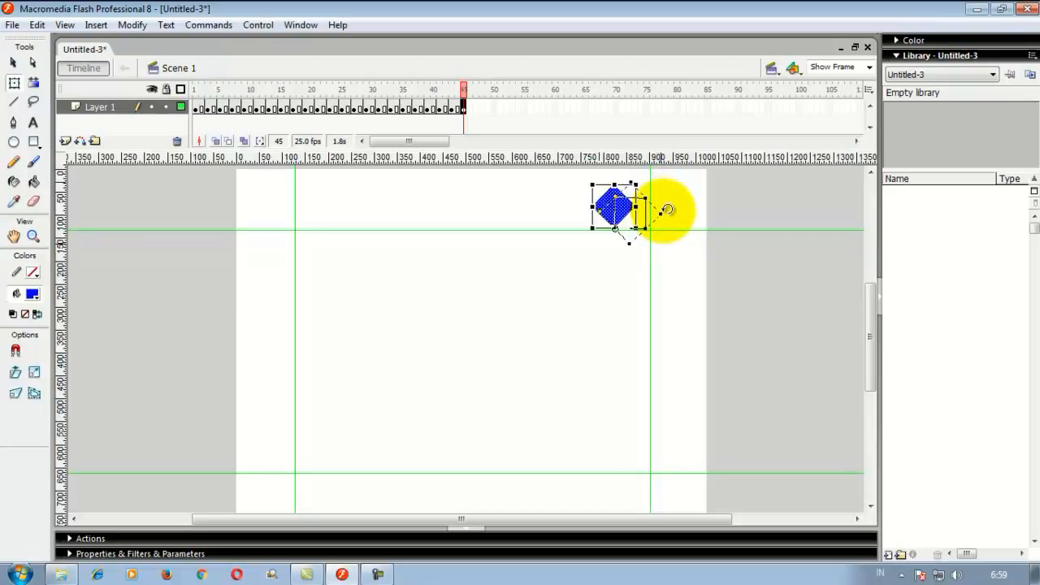
{"action": "left_click_drag", "start_coordinate": [666, 210], "coordinate": [667, 210]}
- Insert a keyframe at frame 47 and rotate the square about 90° clockwise around its lower-right corner, past the vertical guide
{"action": "left_click", "coordinate": [477, 106]}
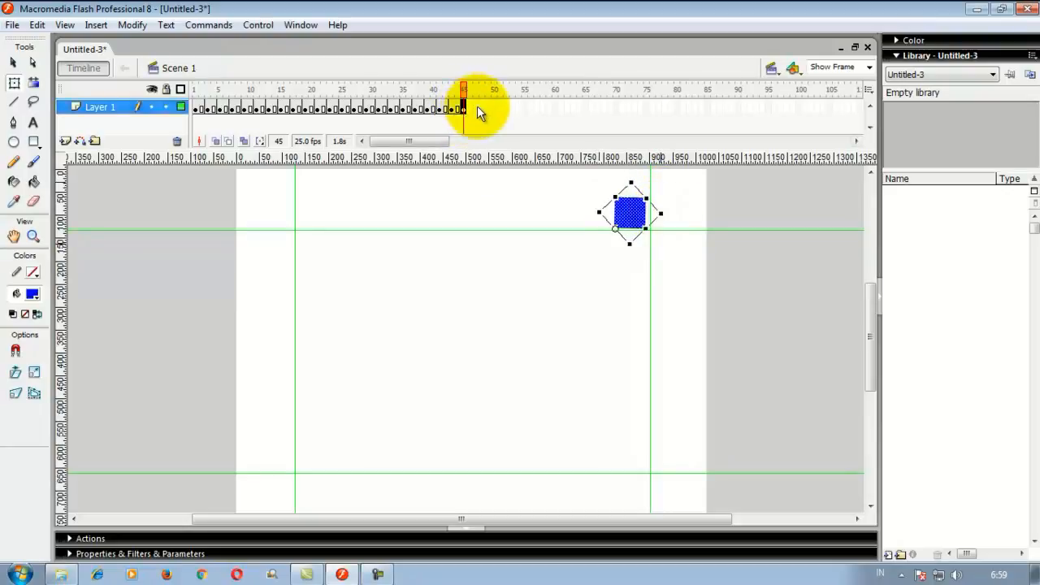
{"action": "right_click", "coordinate": [478, 106]}
{"action": "left_click", "coordinate": [510, 178]}
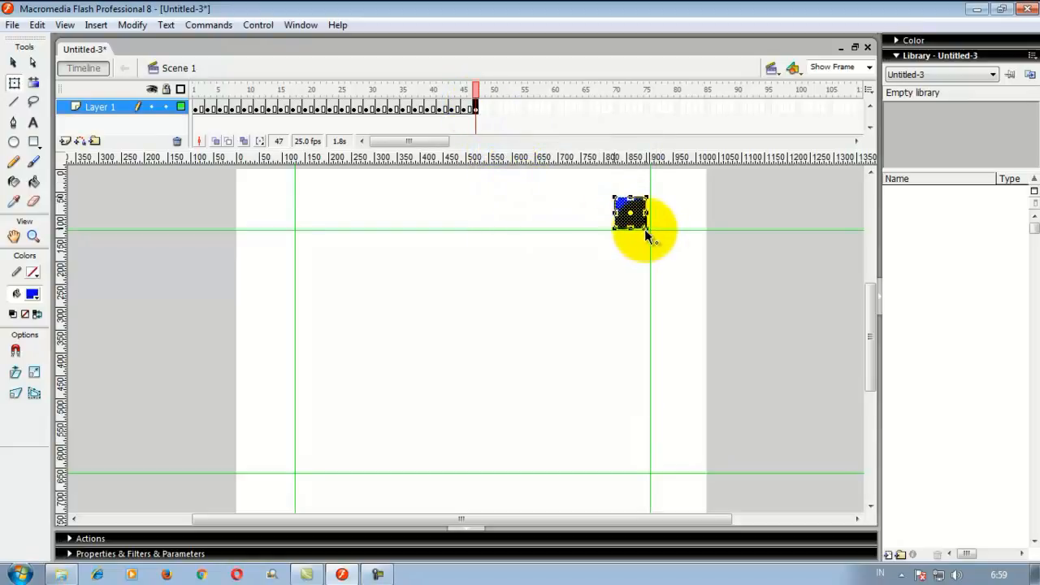
{"action": "left_click_drag", "start_coordinate": [646, 230], "coordinate": [646, 229]}
{"action": "left_click_drag", "start_coordinate": [650, 187], "coordinate": [682, 216]}
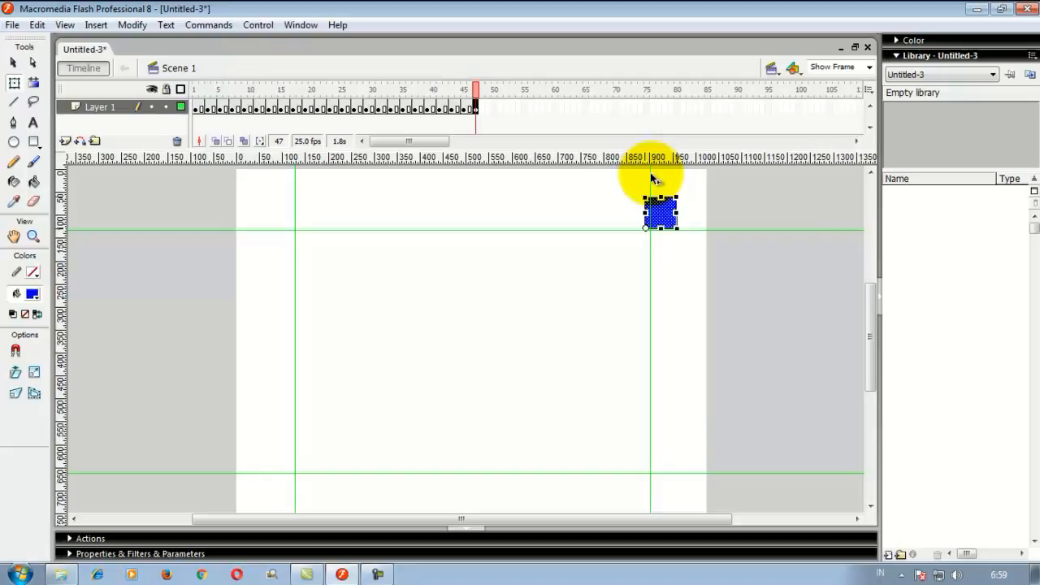
- Move the right-hand vertical guide to the left edge of the blue square and deselect the square
{"action": "left_click_drag", "start_coordinate": [647, 171], "coordinate": [645, 175]}
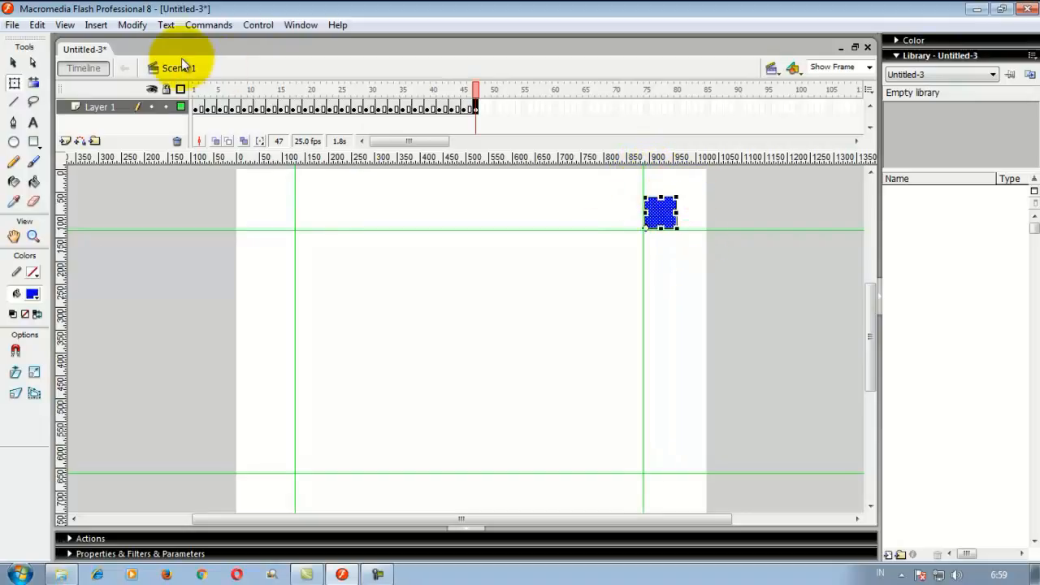
{"action": "left_click", "coordinate": [13, 62]}
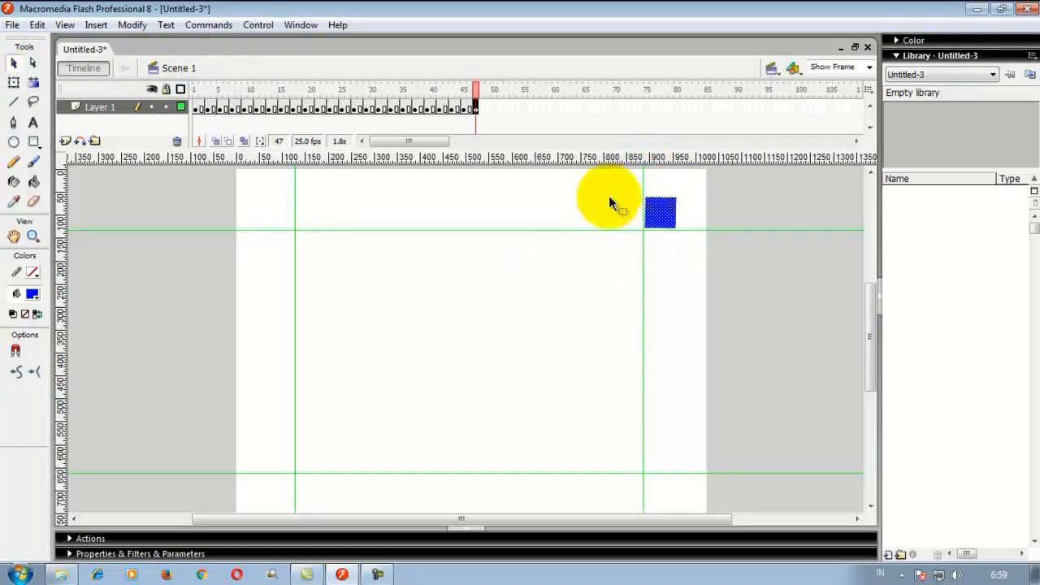
{"action": "left_click", "coordinate": [633, 189]}
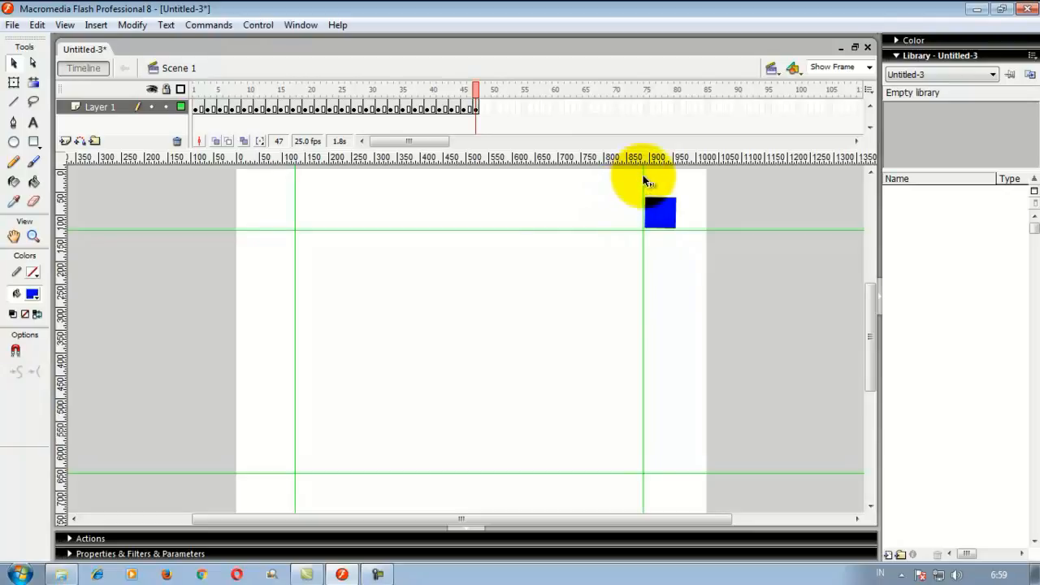
{"action": "left_click_drag", "start_coordinate": [643, 175], "coordinate": [644, 176]}
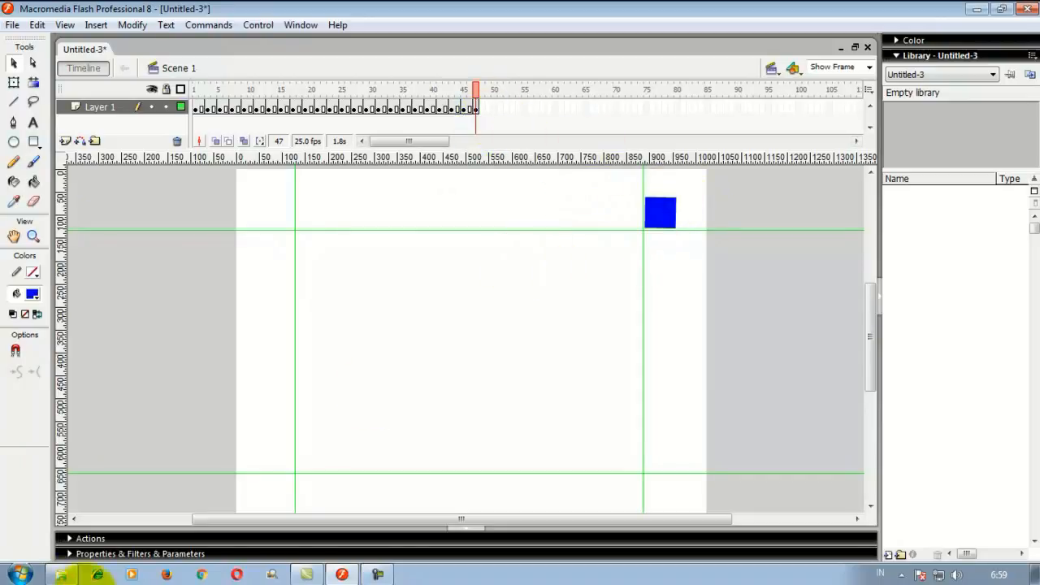
- Play the reference animation FrameByframe 2 in Flash Player, close it and return to the Flash document
{"action": "left_click", "coordinate": [59, 575]}
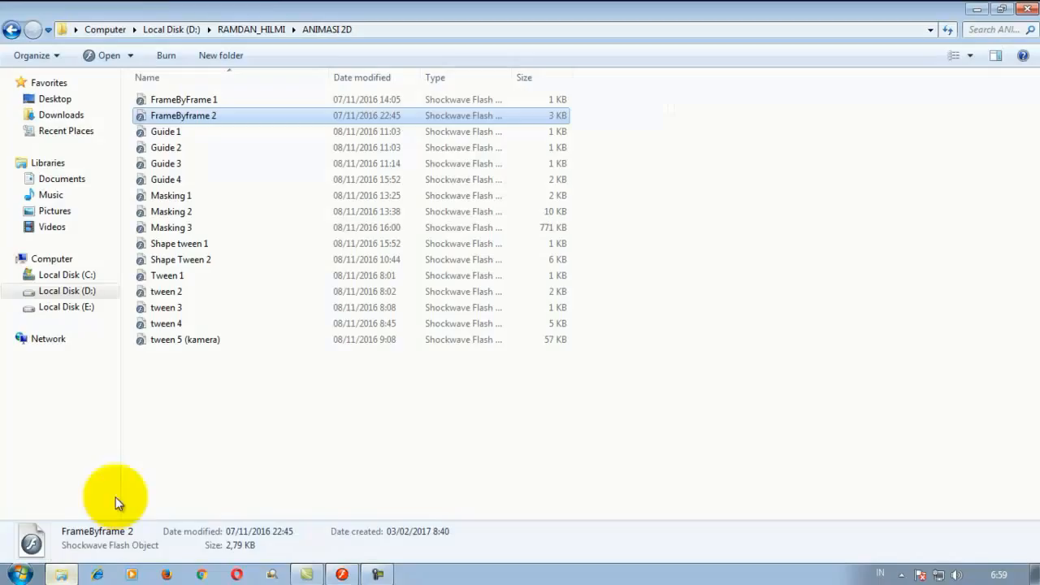
{"action": "double_click", "coordinate": [192, 122]}
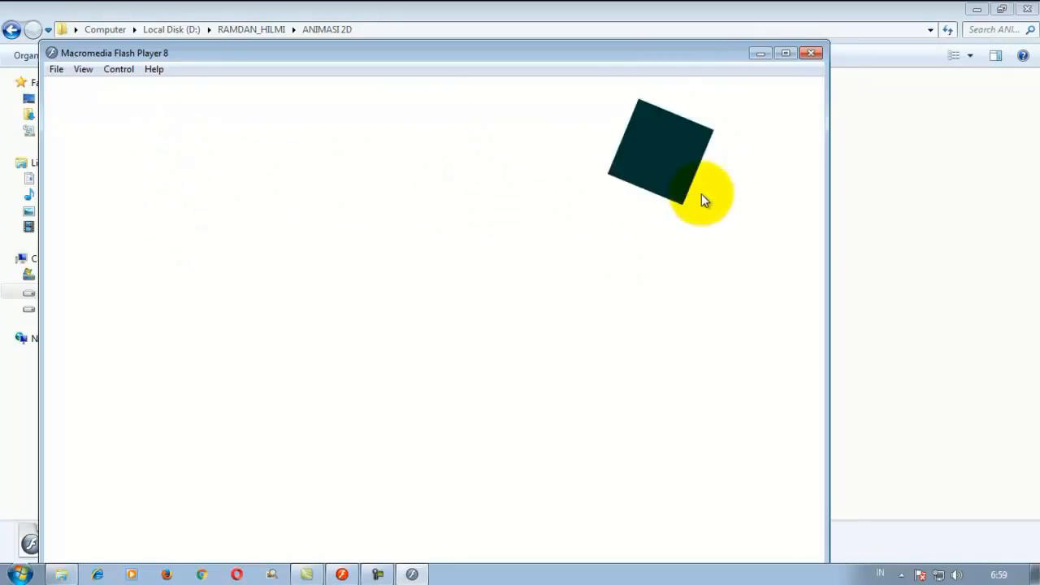
{"action": "left_click", "coordinate": [813, 54]}
{"action": "left_click", "coordinate": [341, 575]}
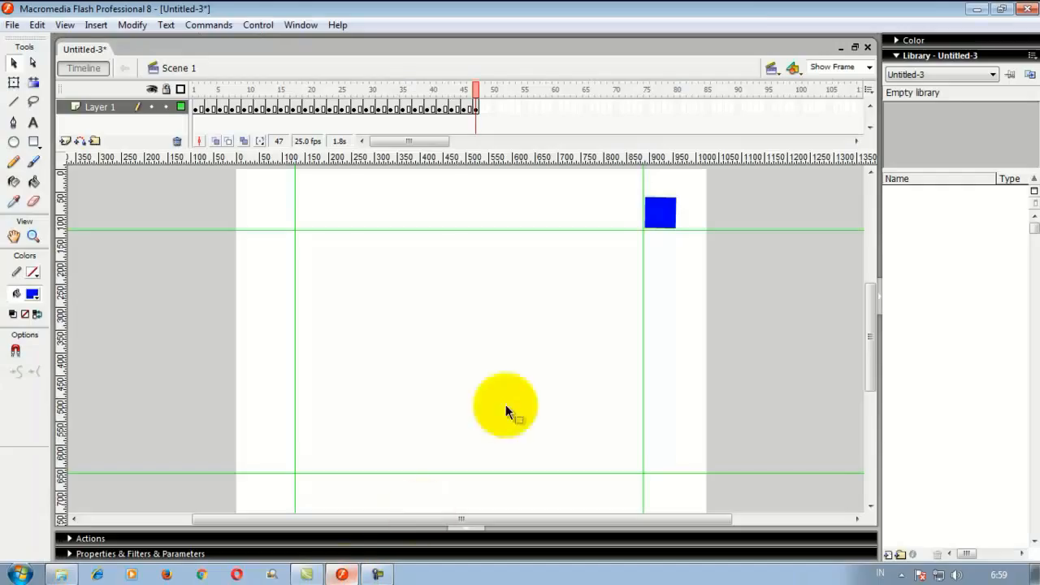
- Insert a keyframe at frame 49 and tilt the square about 10° counterclockwise around its lower-left corner
{"action": "left_click", "coordinate": [664, 223]}
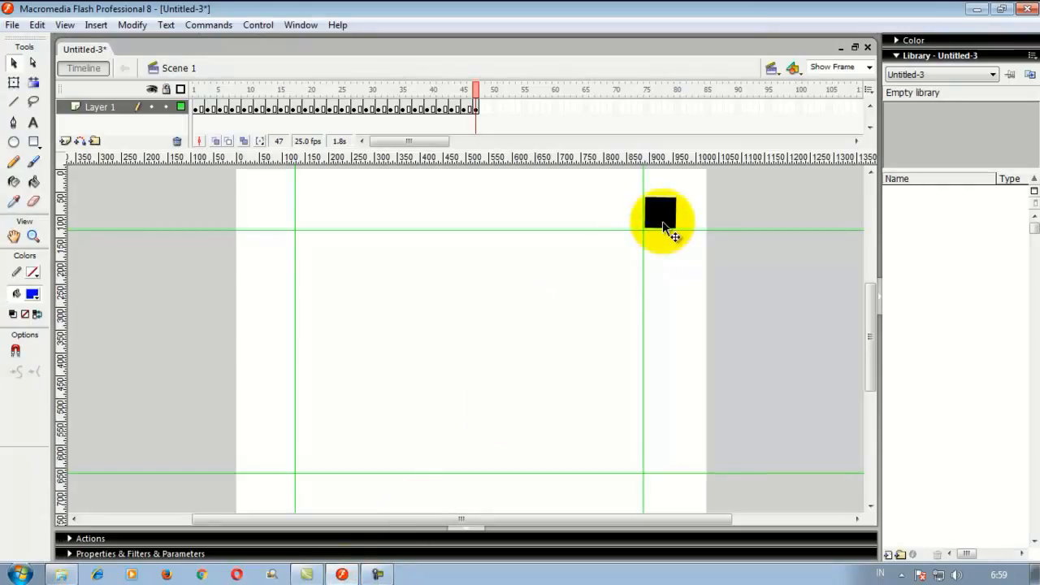
{"action": "left_click", "coordinate": [593, 174]}
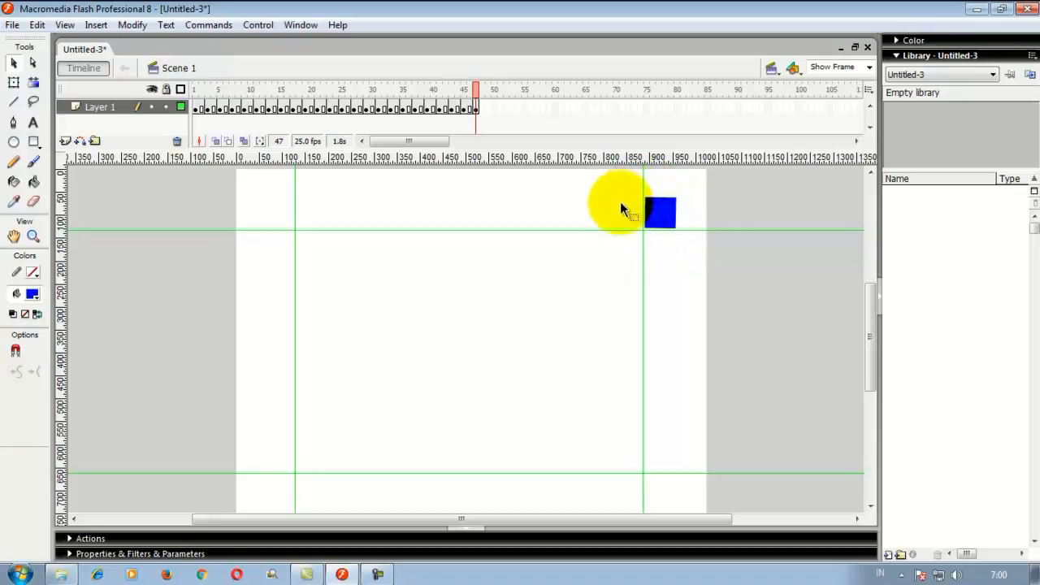
{"action": "left_click", "coordinate": [488, 109]}
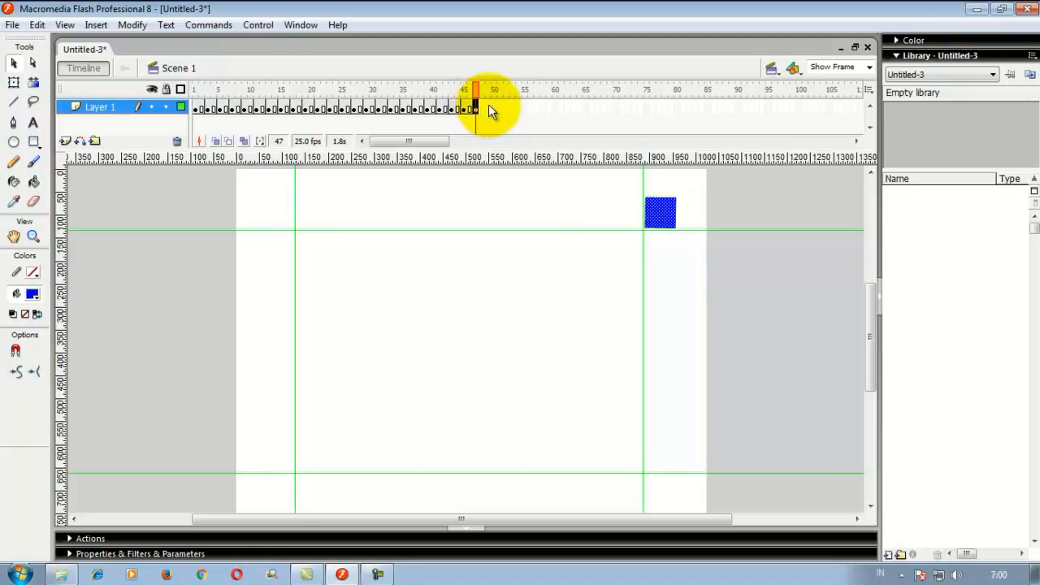
{"action": "right_click", "coordinate": [488, 107]}
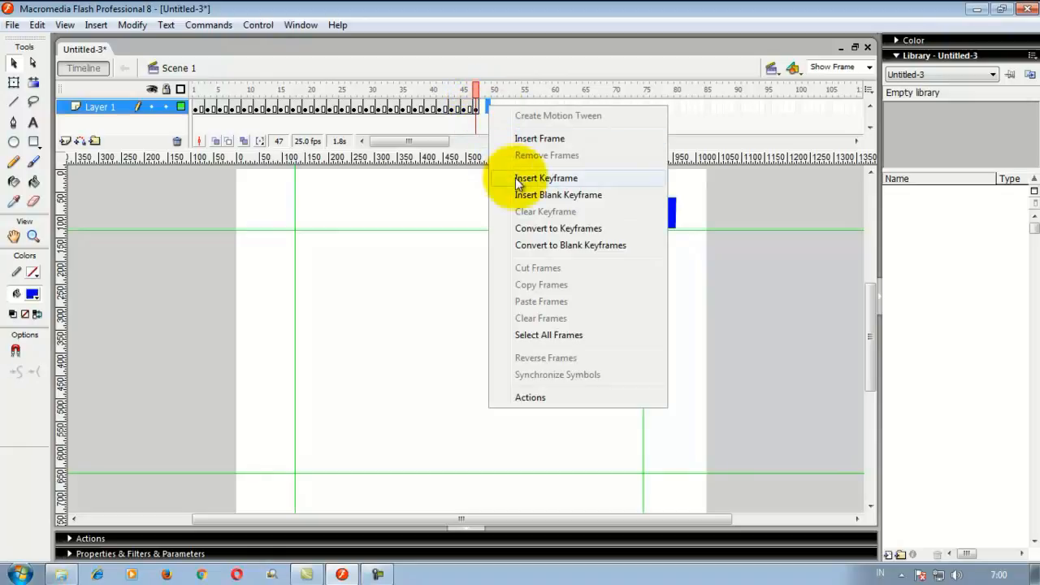
{"action": "left_click", "coordinate": [546, 178]}
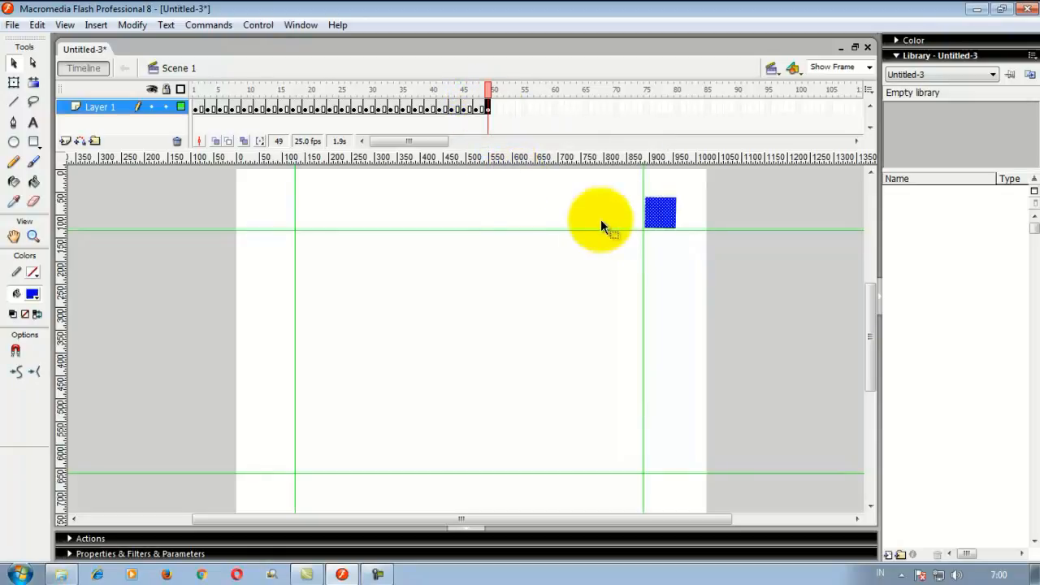
{"action": "left_click", "coordinate": [15, 83]}
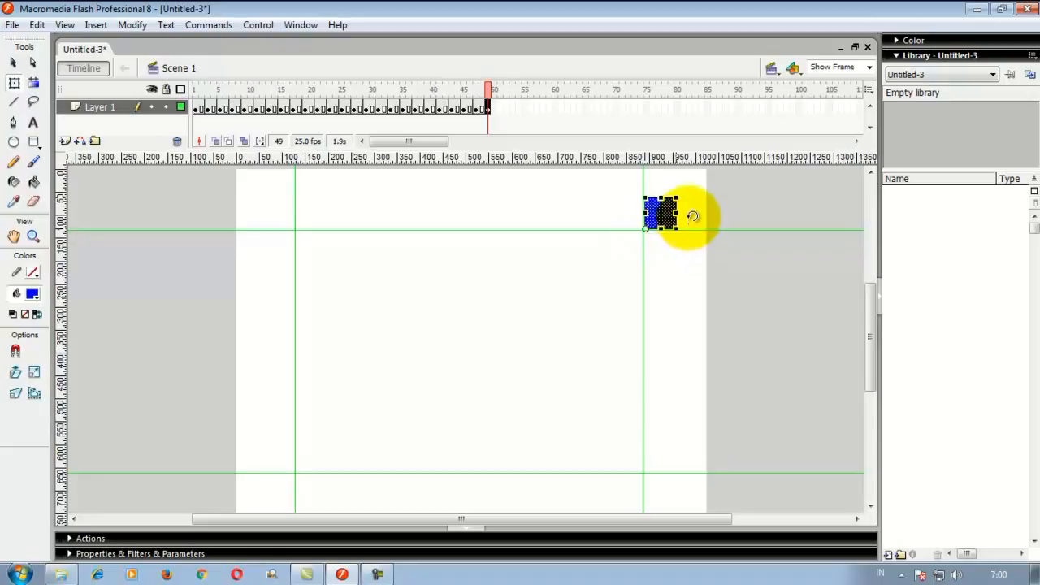
{"action": "left_click_drag", "start_coordinate": [690, 195], "coordinate": [685, 185]}
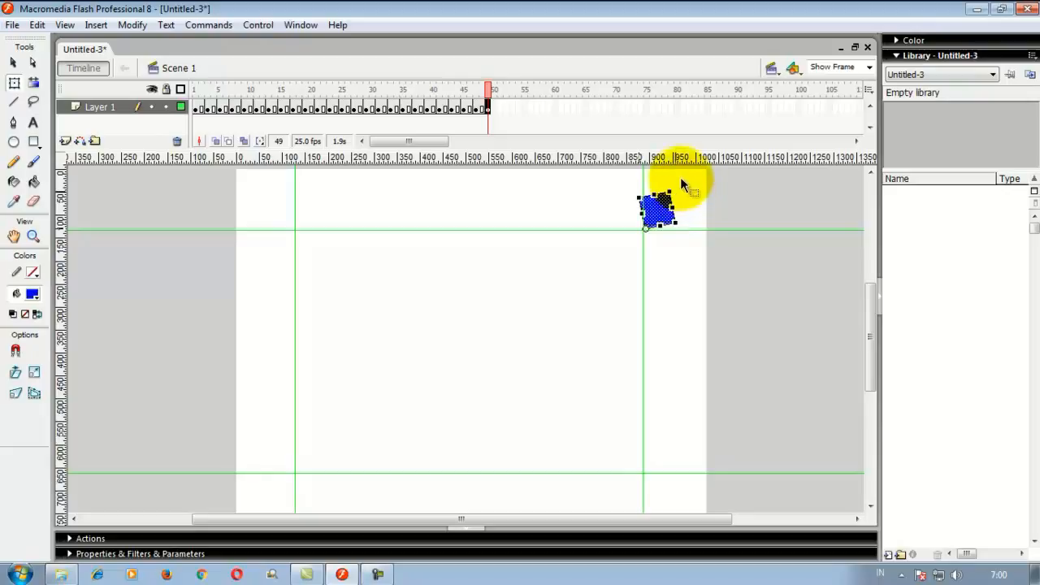
- Insert a keyframe at frame 51 and tilt the square about 10° further counterclockwise around its bottom corner
{"action": "right_click", "coordinate": [500, 108]}
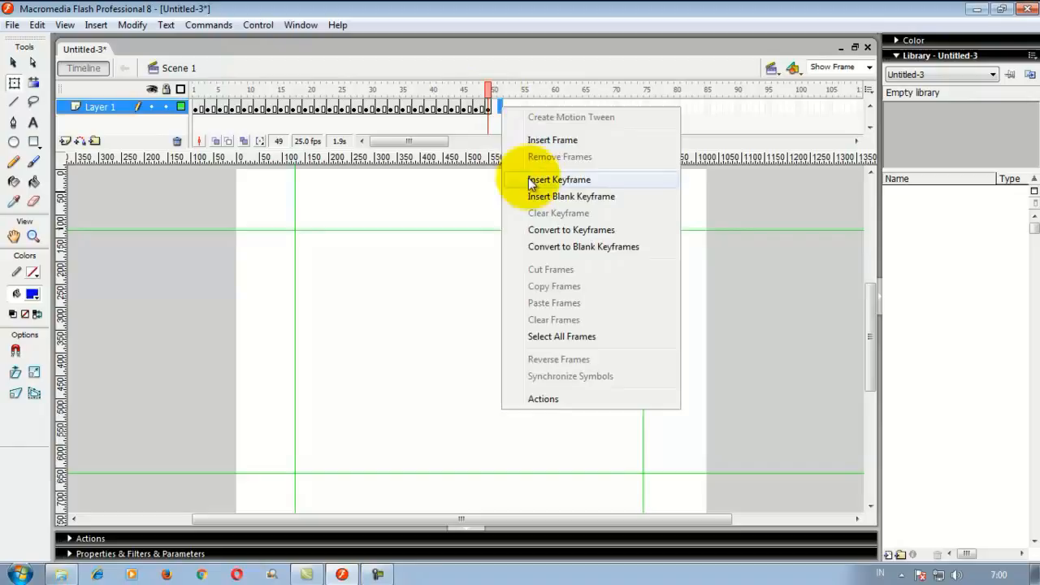
{"action": "left_click", "coordinate": [516, 176]}
{"action": "left_click", "coordinate": [655, 210]}
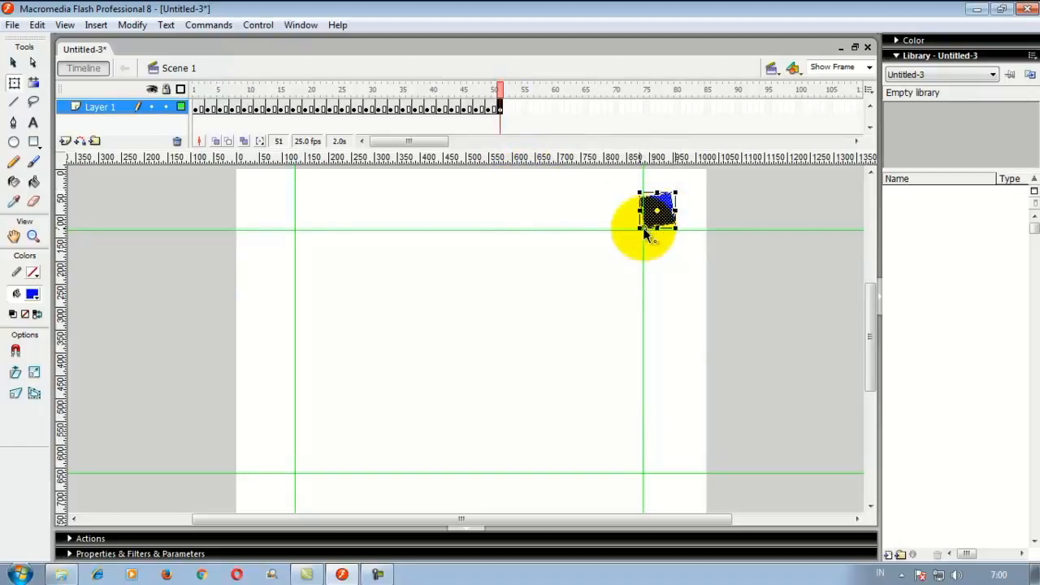
{"action": "left_click_drag", "start_coordinate": [680, 192], "coordinate": [673, 182]}
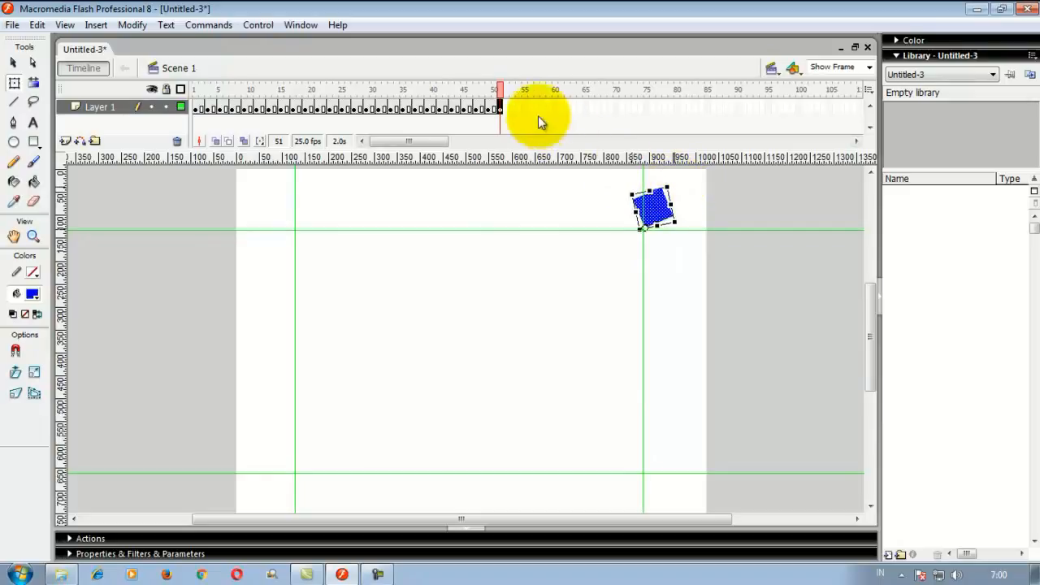
- Insert a keyframe at frame 53 and tilt the square about 10° further counterclockwise around its bottom corner
{"action": "right_click", "coordinate": [512, 107]}
{"action": "left_click", "coordinate": [526, 176]}
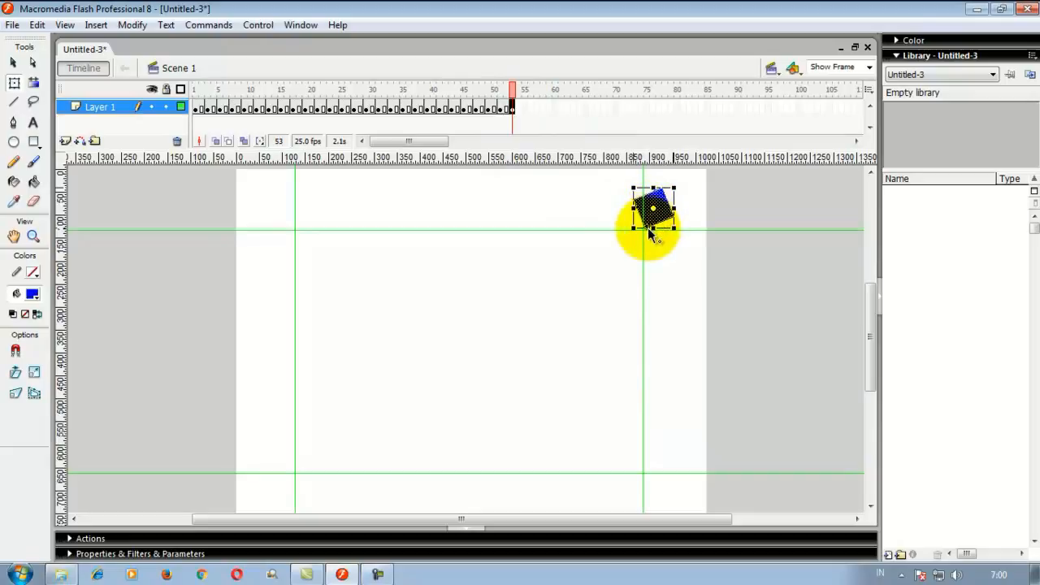
{"action": "left_click_drag", "start_coordinate": [650, 233], "coordinate": [686, 181]}
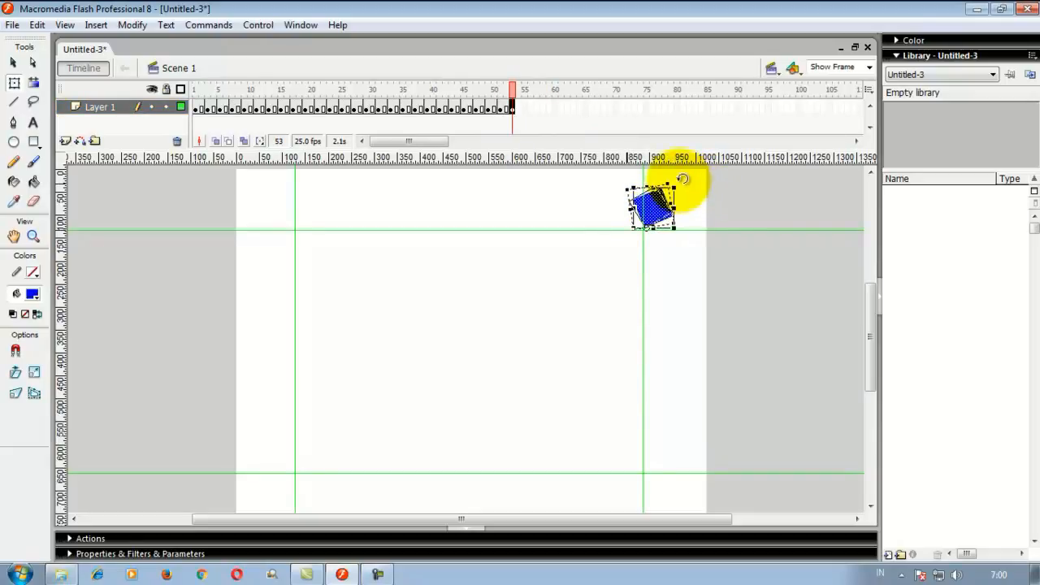
- Insert a keyframe at frame 55 and rotate the square further counterclockwise around its bottom corner until it stands as a diamond
{"action": "left_click", "coordinate": [523, 106]}
{"action": "right_click", "coordinate": [523, 106]}
{"action": "left_click", "coordinate": [556, 176]}
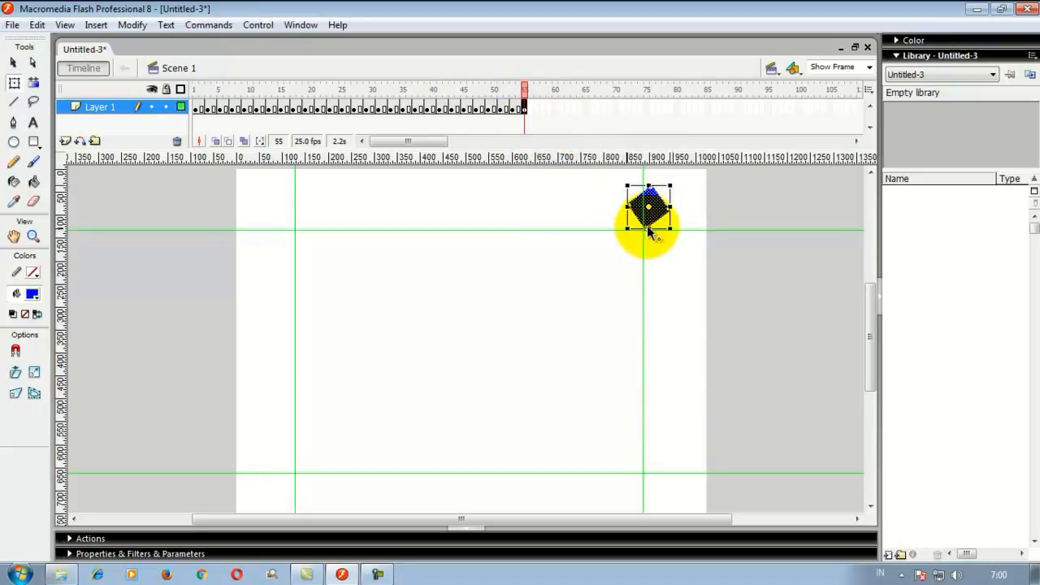
{"action": "left_click_drag", "start_coordinate": [648, 228], "coordinate": [648, 228]}
{"action": "left_click_drag", "start_coordinate": [686, 183], "coordinate": [674, 180]}
- Insert a keyframe at frame 57 and tilt the diamond about 10° counterclockwise around its bottom corner
{"action": "left_click", "coordinate": [536, 109]}
{"action": "right_click", "coordinate": [537, 109]}
{"action": "left_click", "coordinate": [561, 174]}
{"action": "left_click_drag", "start_coordinate": [644, 209], "coordinate": [646, 230]}
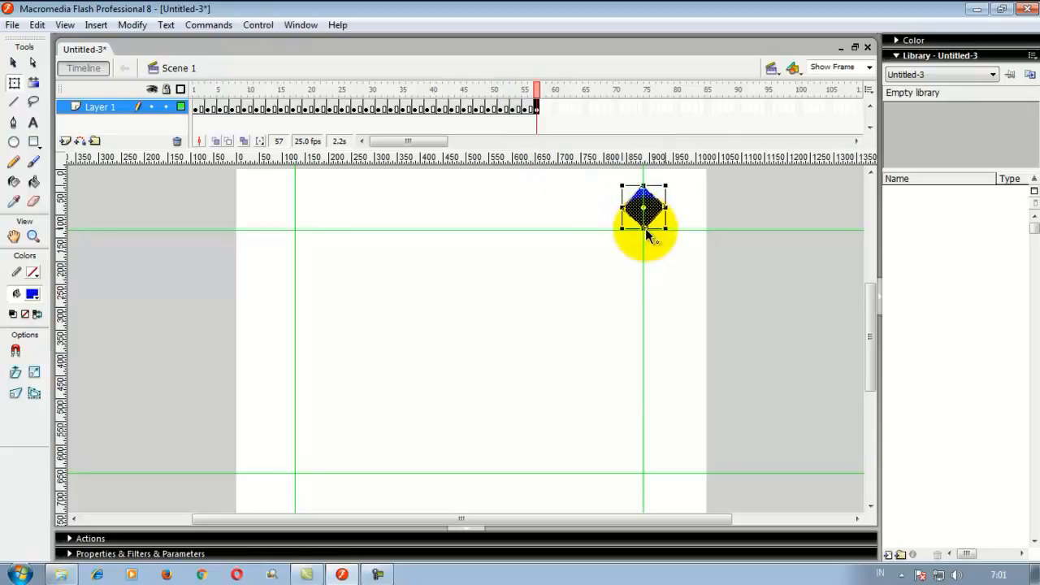
{"action": "left_click_drag", "start_coordinate": [668, 185], "coordinate": [664, 180]}
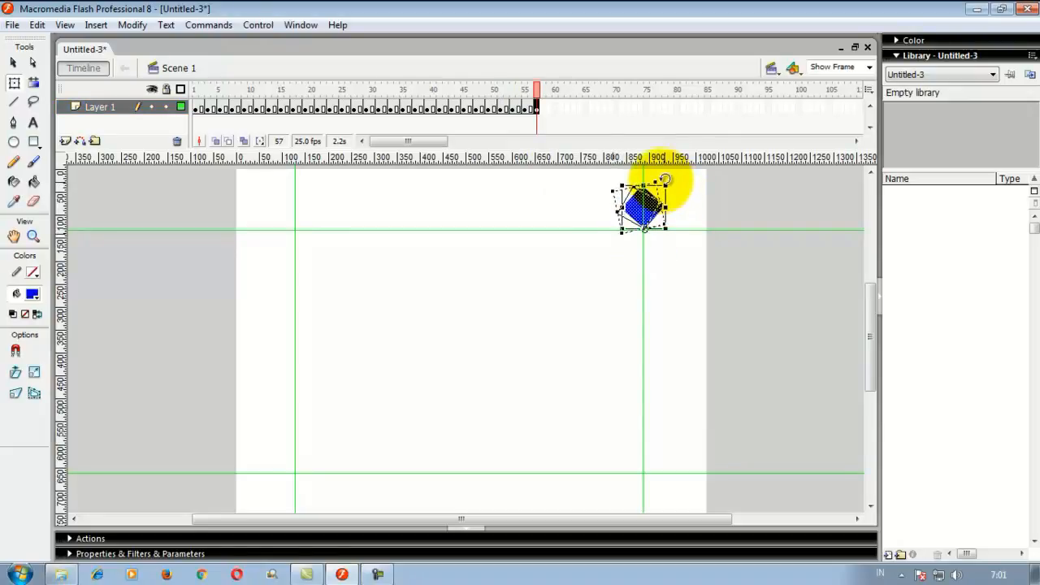
- Insert a keyframe at frame 59 and tilt the square about 13° further counterclockwise around its corner at the guide intersection
{"action": "right_click", "coordinate": [551, 107]}
{"action": "left_click", "coordinate": [589, 174]}
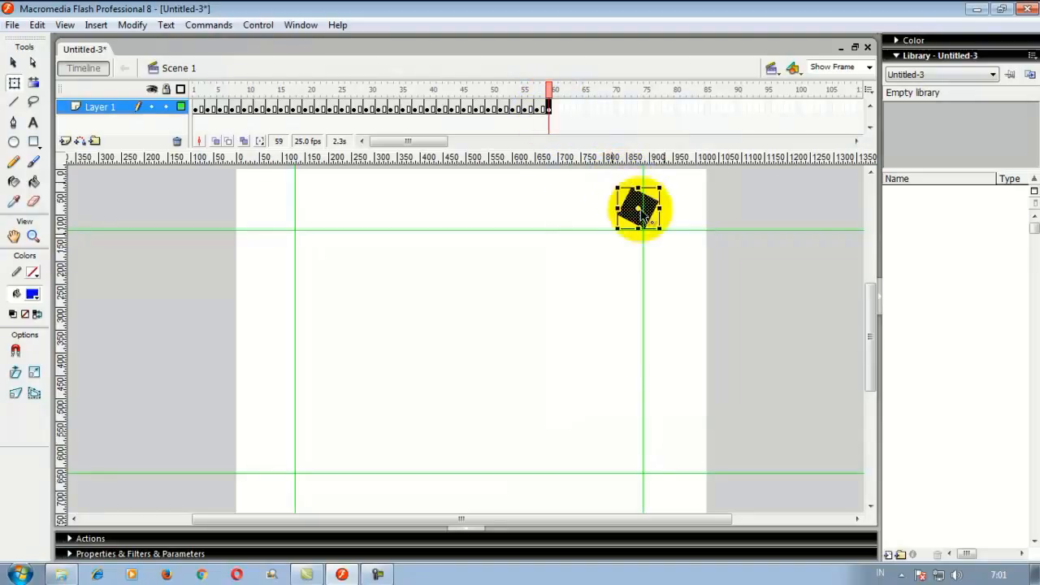
{"action": "left_click_drag", "start_coordinate": [647, 230], "coordinate": [647, 230]}
{"action": "left_click_drag", "start_coordinate": [670, 181], "coordinate": [662, 176]}
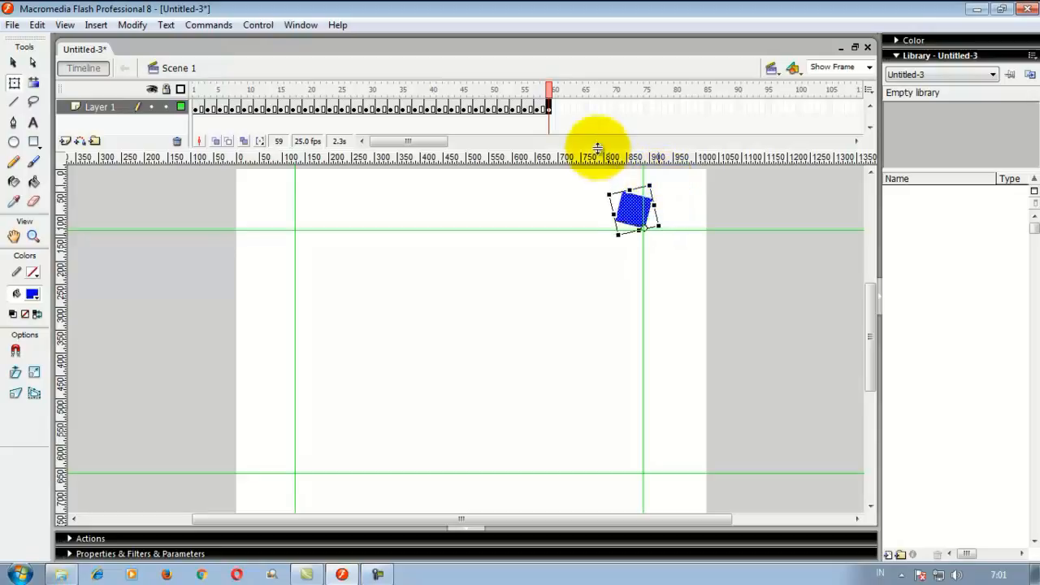
- Insert a keyframe at frame 61 and rotate the square counterclockwise around its bottom-right corner until it sits level on the upper guide
{"action": "right_click", "coordinate": [561, 108]}
{"action": "left_click", "coordinate": [597, 177]}
{"action": "left_click_drag", "start_coordinate": [635, 213], "coordinate": [646, 229]}
{"action": "mouse_move", "coordinate": [654, 193]}
{"action": "left_mouse_down"}
{"action": "mouse_move", "coordinate": [664, 190]}
{"action": "mouse_move", "coordinate": [654, 185]}
{"action": "left_mouse_up"}
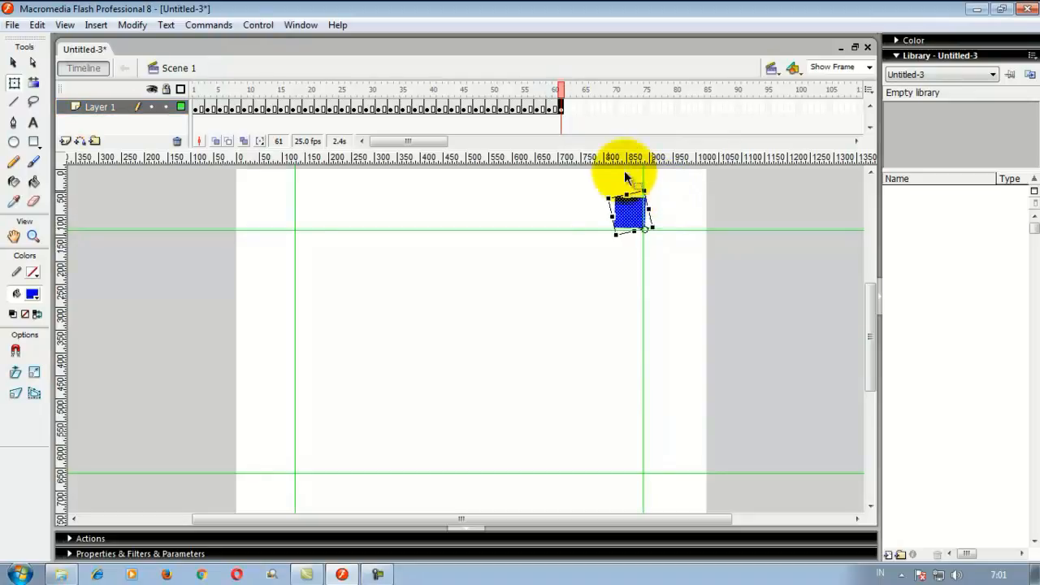
- Insert a keyframe at frame 63 and tilt the level square about 15° counterclockwise around its bottom-right corner
{"action": "right_click", "coordinate": [572, 106]}
{"action": "right_click", "coordinate": [577, 102]}
{"action": "right_click", "coordinate": [574, 105]}
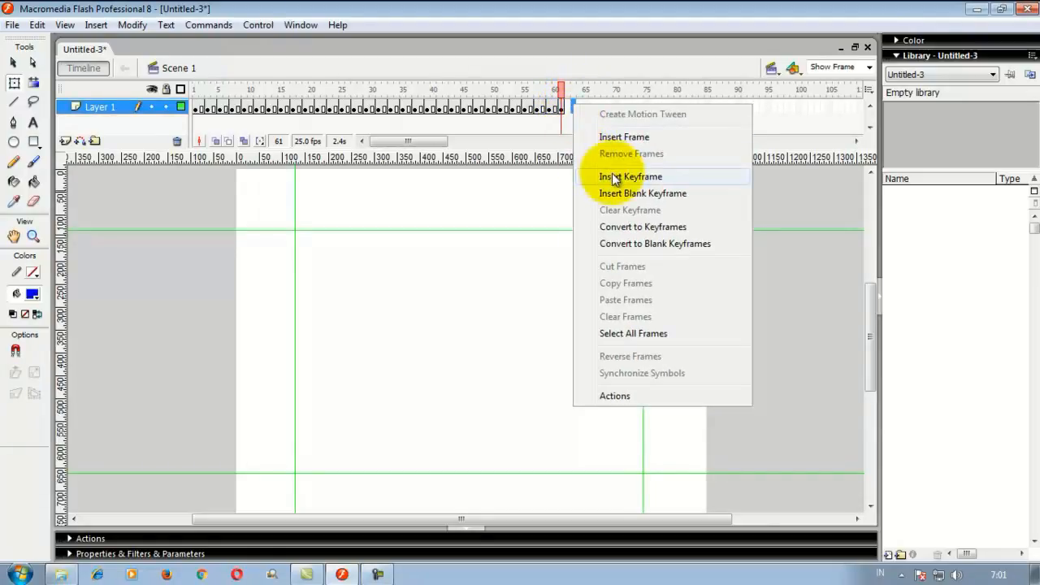
{"action": "left_click", "coordinate": [614, 177]}
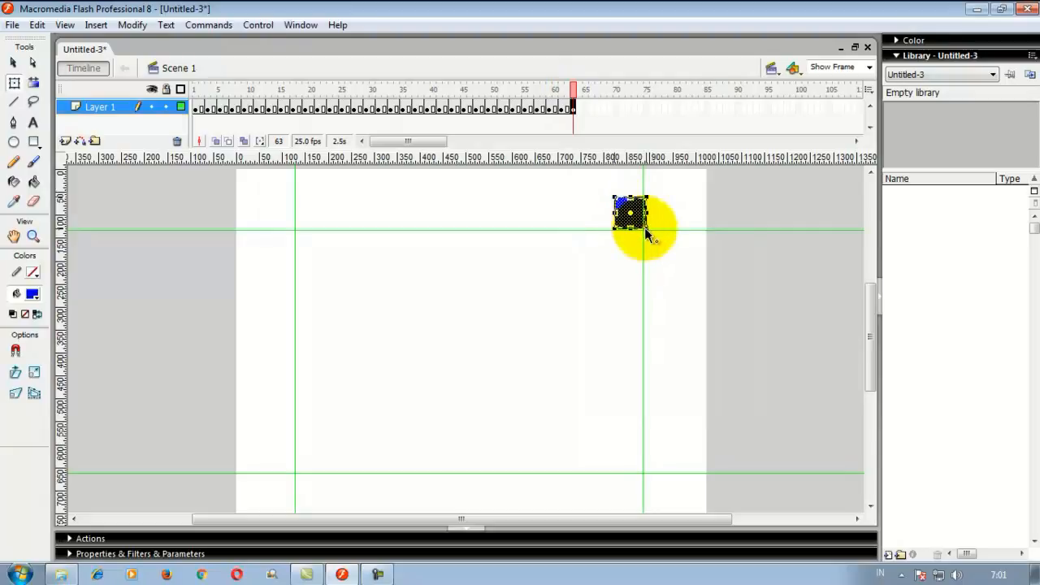
{"action": "left_click_drag", "start_coordinate": [658, 187], "coordinate": [654, 188]}
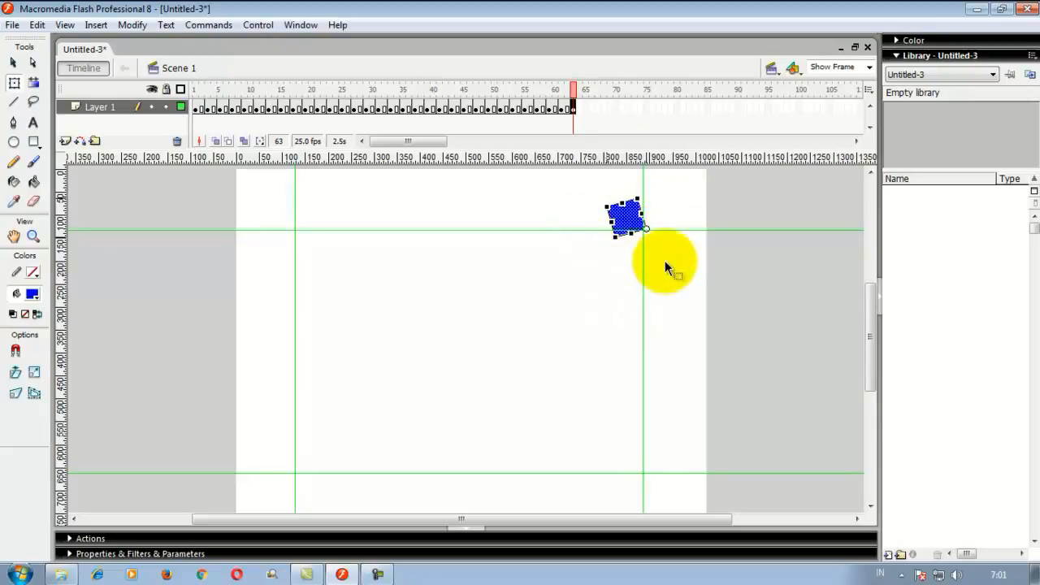
- Insert a keyframe at frame 65 and tilt the square about 10° further counterclockwise around its corner at the guide intersection
{"action": "right_click", "coordinate": [586, 109]}
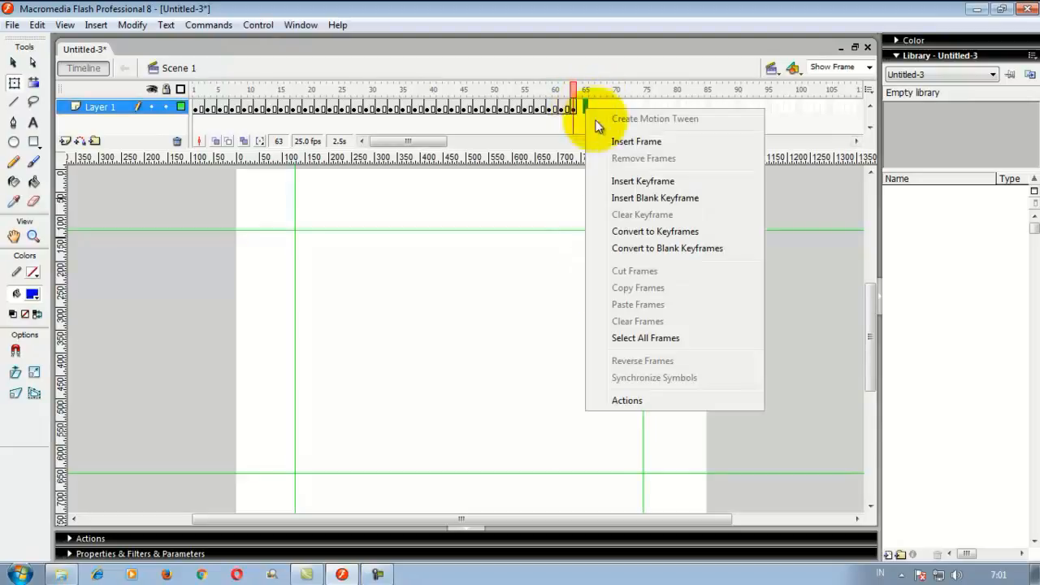
{"action": "left_click", "coordinate": [624, 178]}
{"action": "left_click_drag", "start_coordinate": [620, 198], "coordinate": [646, 231]}
{"action": "left_click_drag", "start_coordinate": [603, 191], "coordinate": [598, 201]}
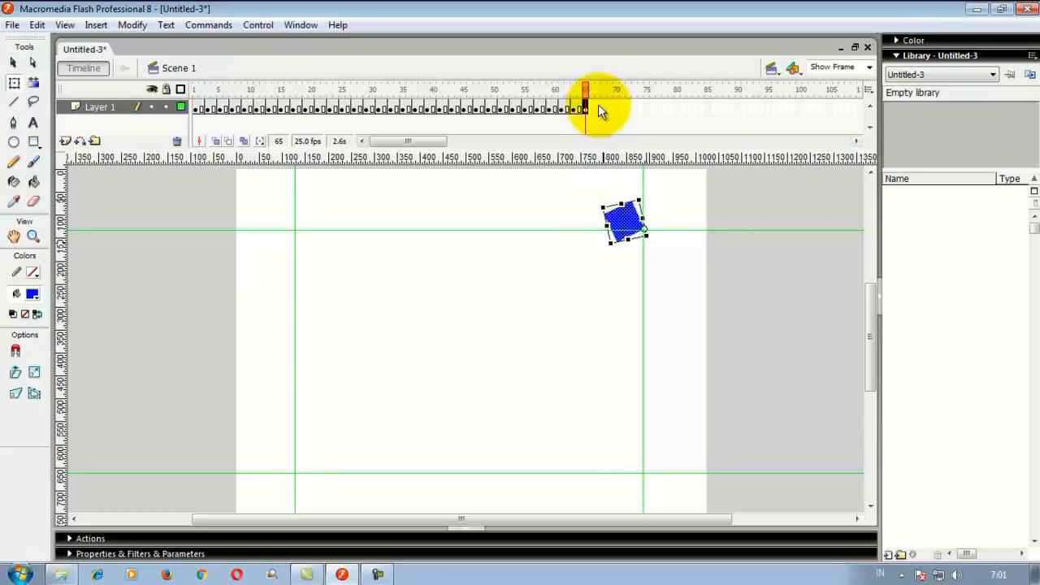
- Insert a keyframe at frame 67 and rotate the square counterclockwise around its corner at the guide intersection until it forms a diamond
{"action": "right_click", "coordinate": [598, 106]}
{"action": "left_click", "coordinate": [634, 174]}
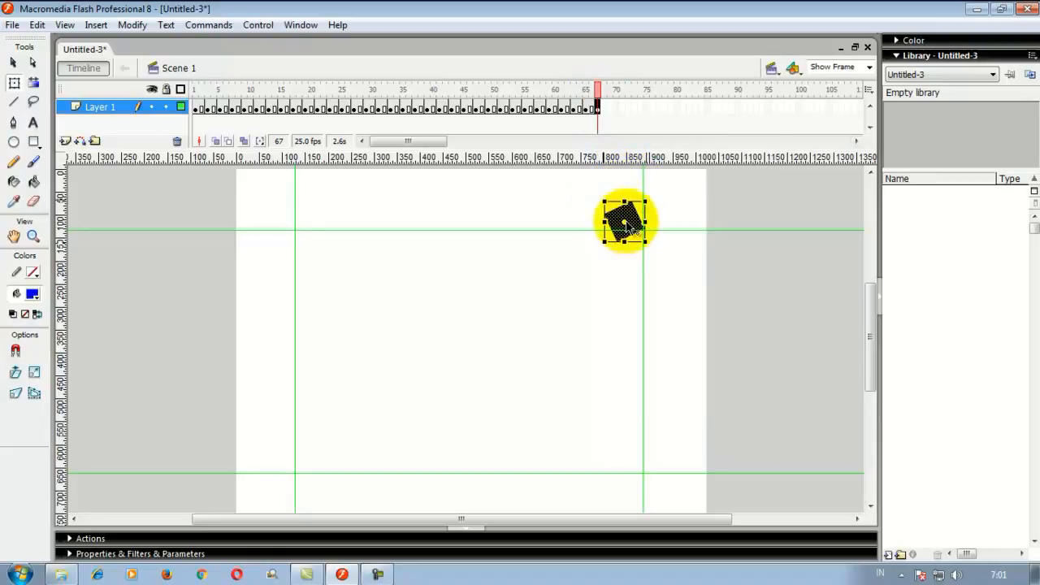
{"action": "left_click_drag", "start_coordinate": [645, 233], "coordinate": [611, 252]}
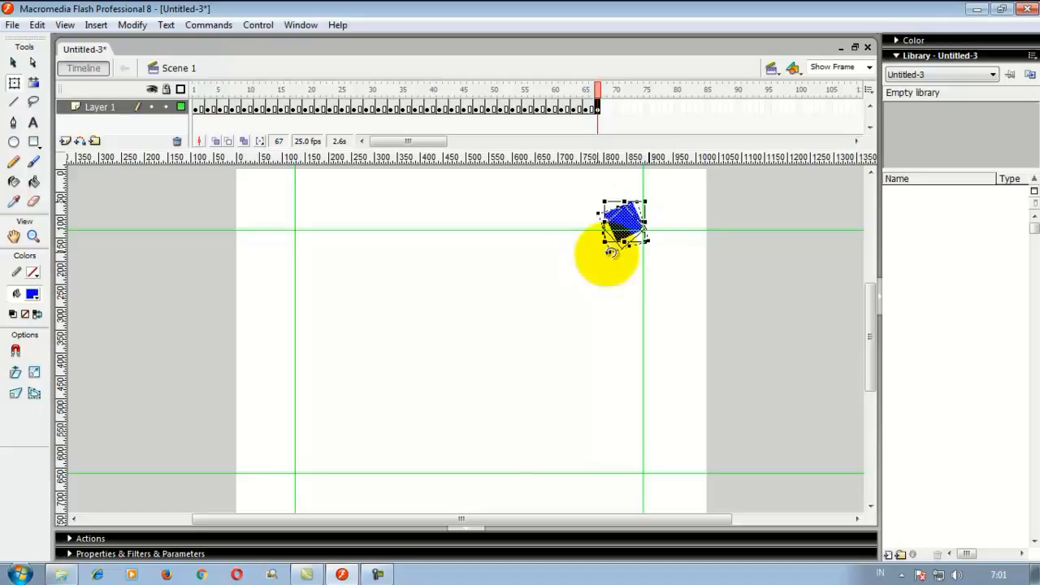
- Insert a keyframe at frame 69 and tilt the diamond about 15° counterclockwise around its right corner
{"action": "right_click", "coordinate": [610, 107]}
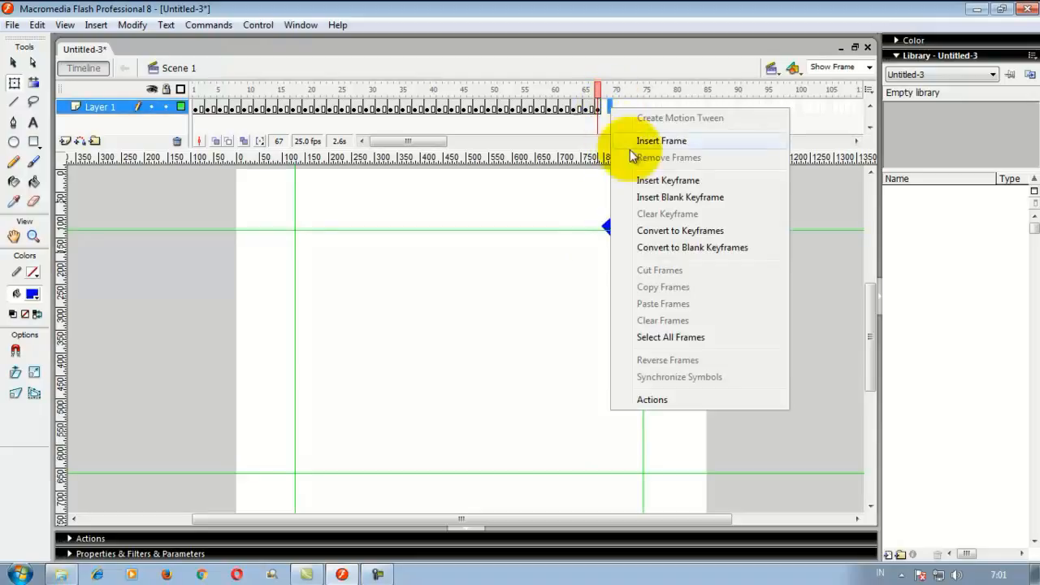
{"action": "left_click", "coordinate": [668, 180]}
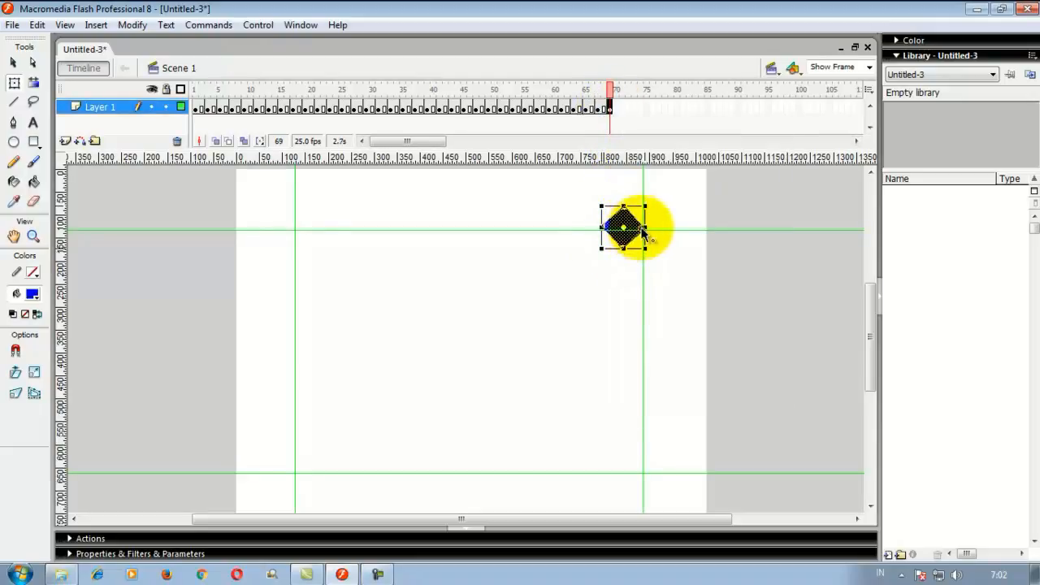
{"action": "left_click_drag", "start_coordinate": [646, 231], "coordinate": [611, 258]}
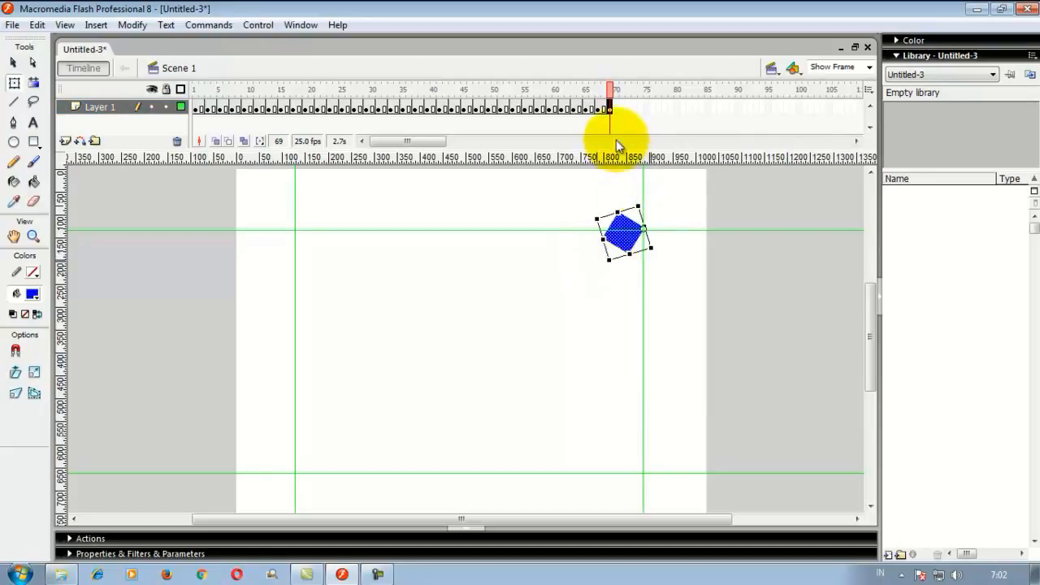
- Insert a keyframe at frame 71 and tilt the square about 15° further counterclockwise around its corner at the guide intersection
{"action": "left_click", "coordinate": [623, 108]}
{"action": "right_click", "coordinate": [624, 109]}
{"action": "left_click", "coordinate": [646, 177]}
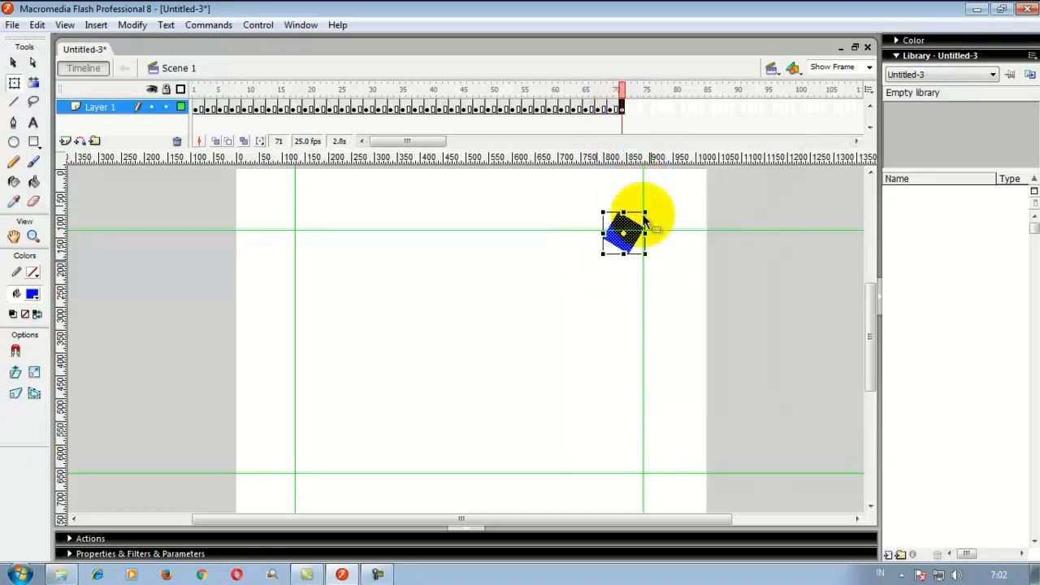
{"action": "left_click_drag", "start_coordinate": [648, 236], "coordinate": [658, 259]}
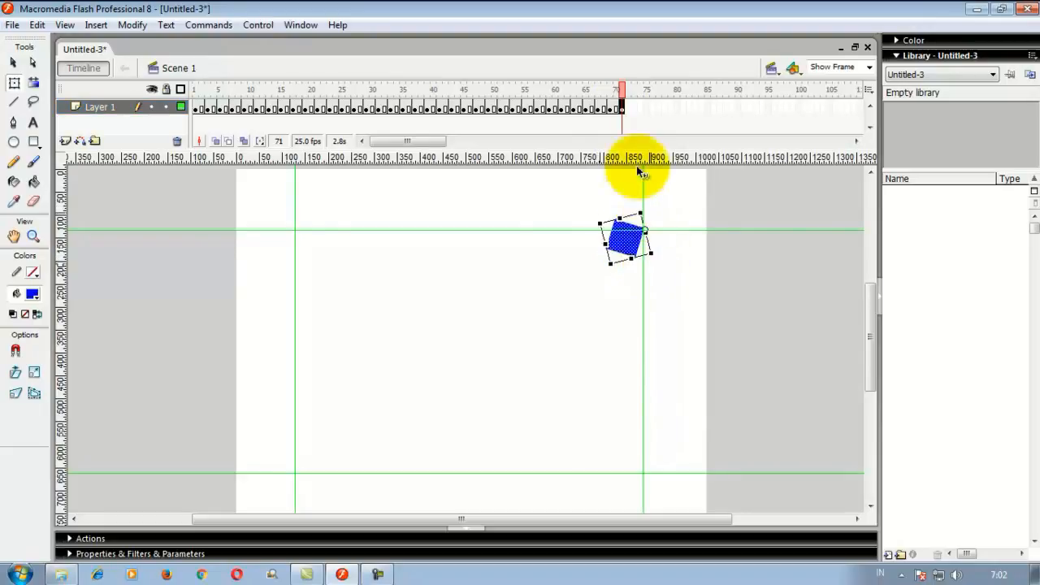
- Insert a keyframe at frame 73 and rotate the square counterclockwise around its top-right corner until it is level below the upper guide
{"action": "right_click", "coordinate": [634, 108]}
{"action": "left_click", "coordinate": [675, 182]}
{"action": "left_click", "coordinate": [630, 239]}
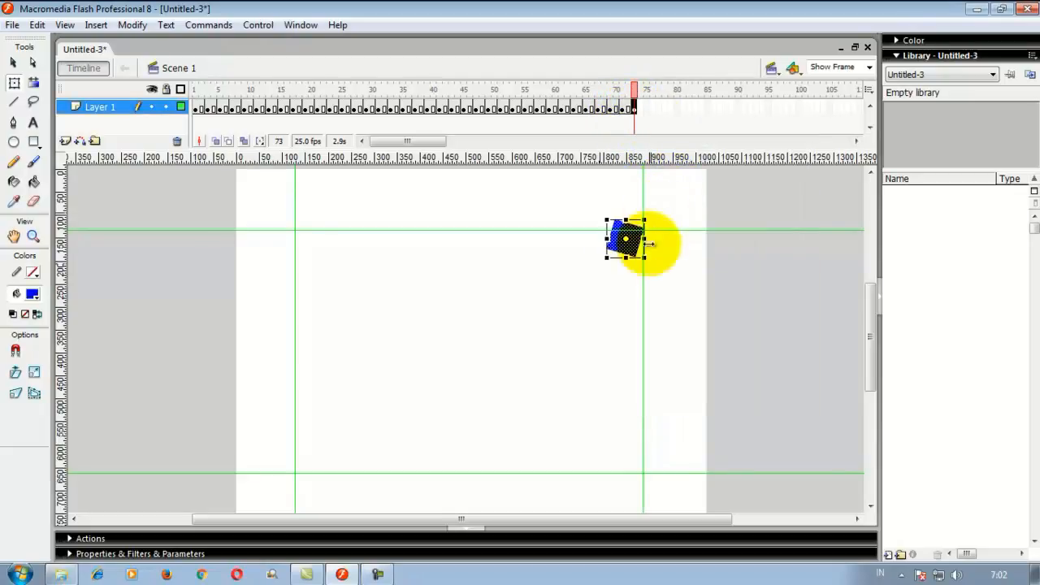
{"action": "left_click_drag", "start_coordinate": [632, 242], "coordinate": [662, 260]}
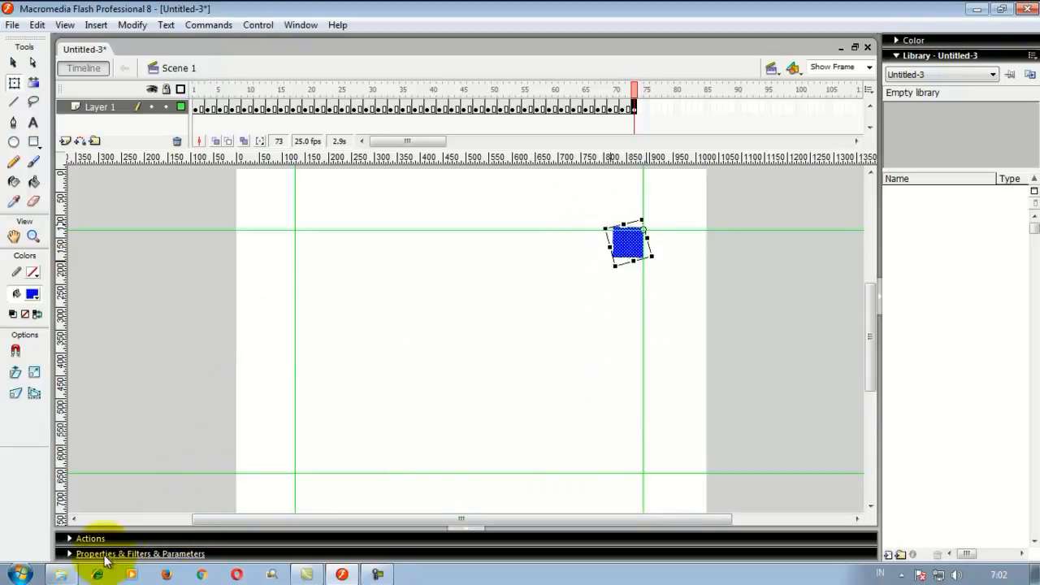
- Play the FrameByframe 2 movie from the ANIMASI 2D folder to review the reference motion, and return to the Flash document
{"action": "left_click", "coordinate": [61, 575]}
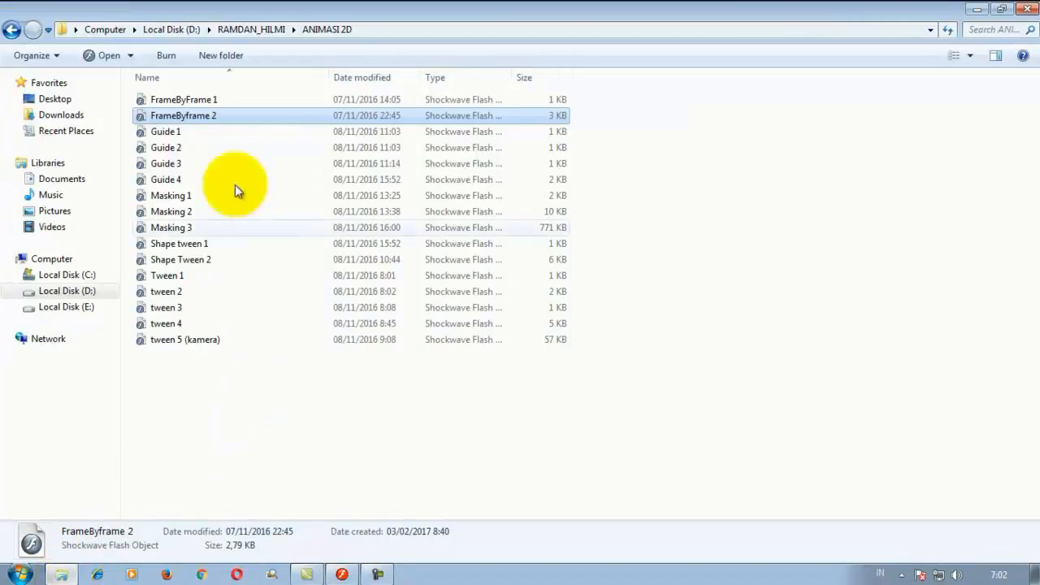
{"action": "double_click", "coordinate": [229, 115]}
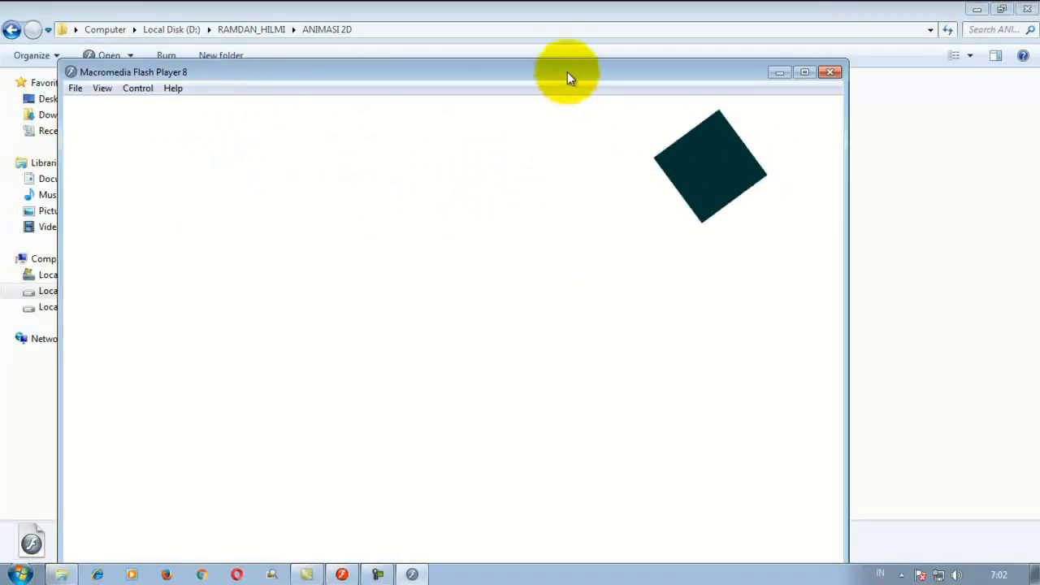
{"action": "left_click_drag", "start_coordinate": [568, 72], "coordinate": [578, 24]}
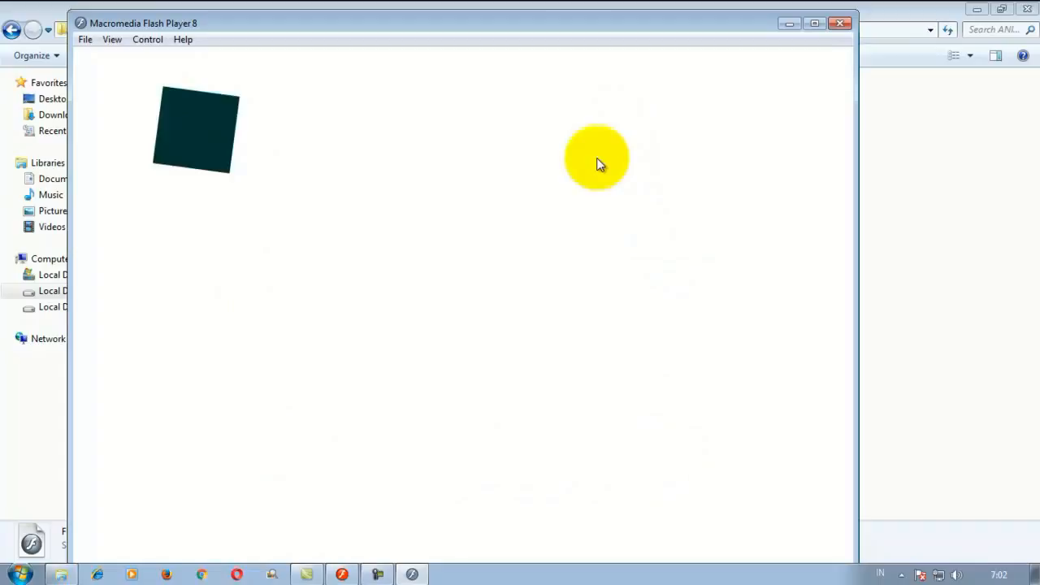
{"action": "left_click", "coordinate": [343, 574]}
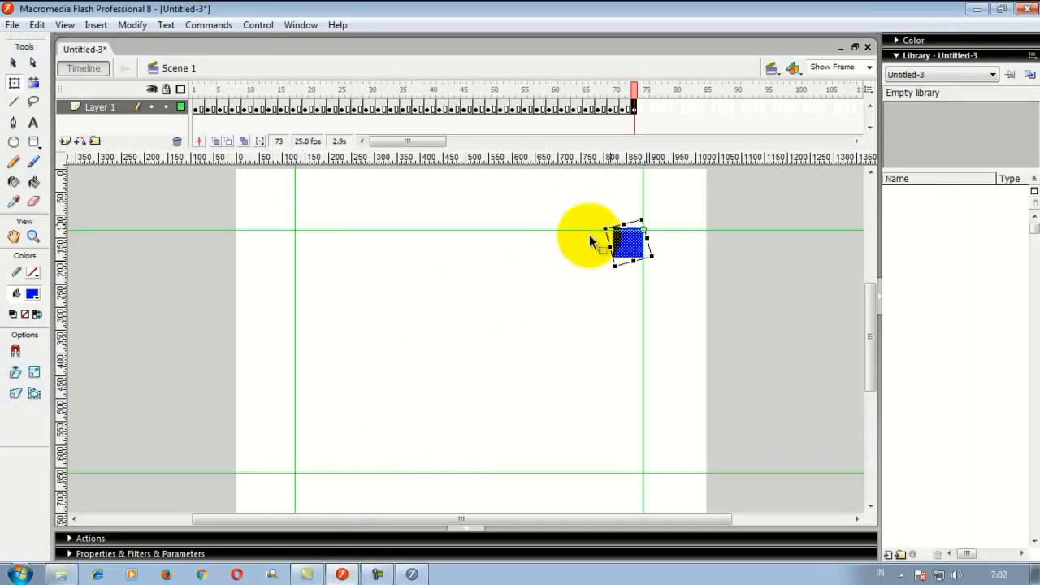